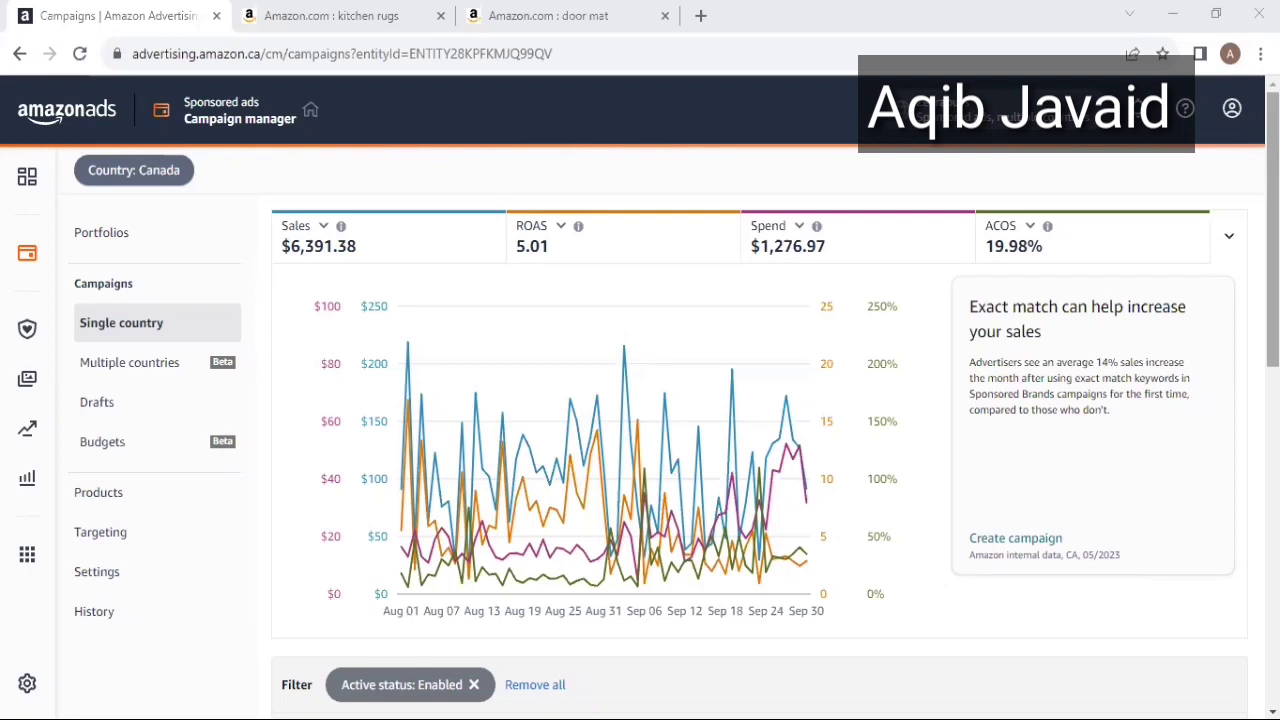
- Start creating a new campaign of the Sponsored Brands type
scroll(1272, 250, "down", 1)
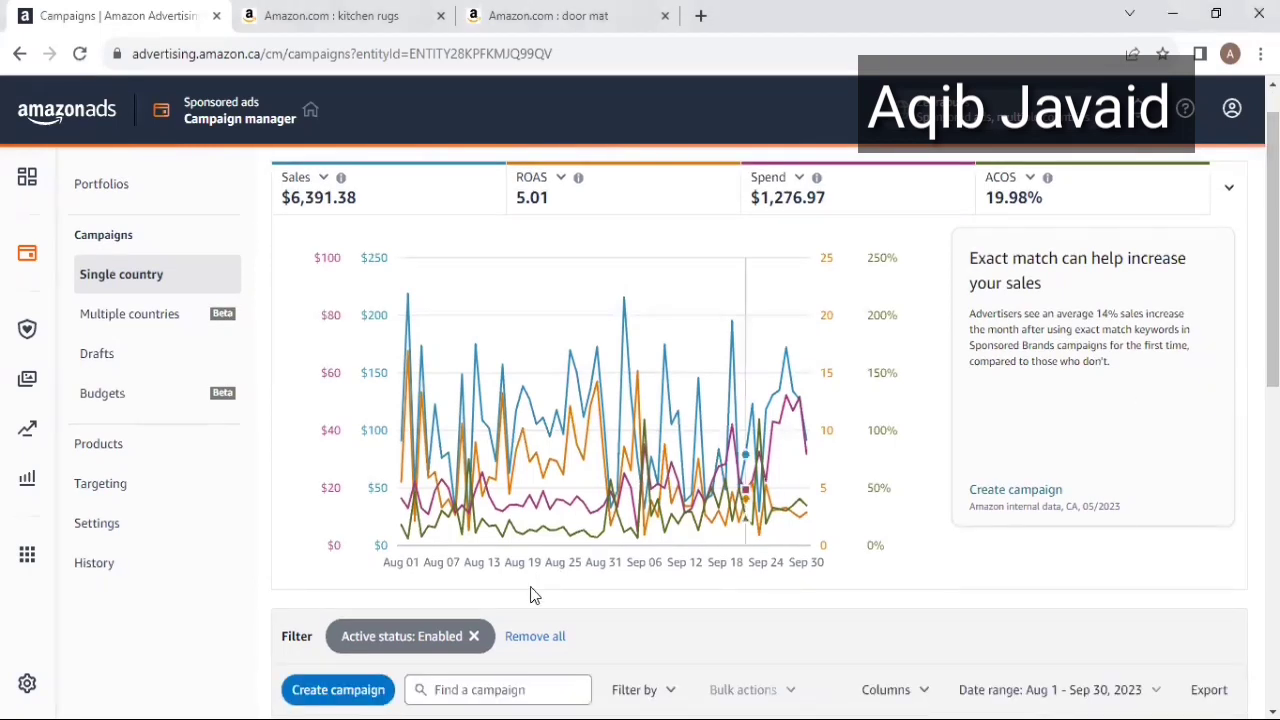
left_click(370, 690)
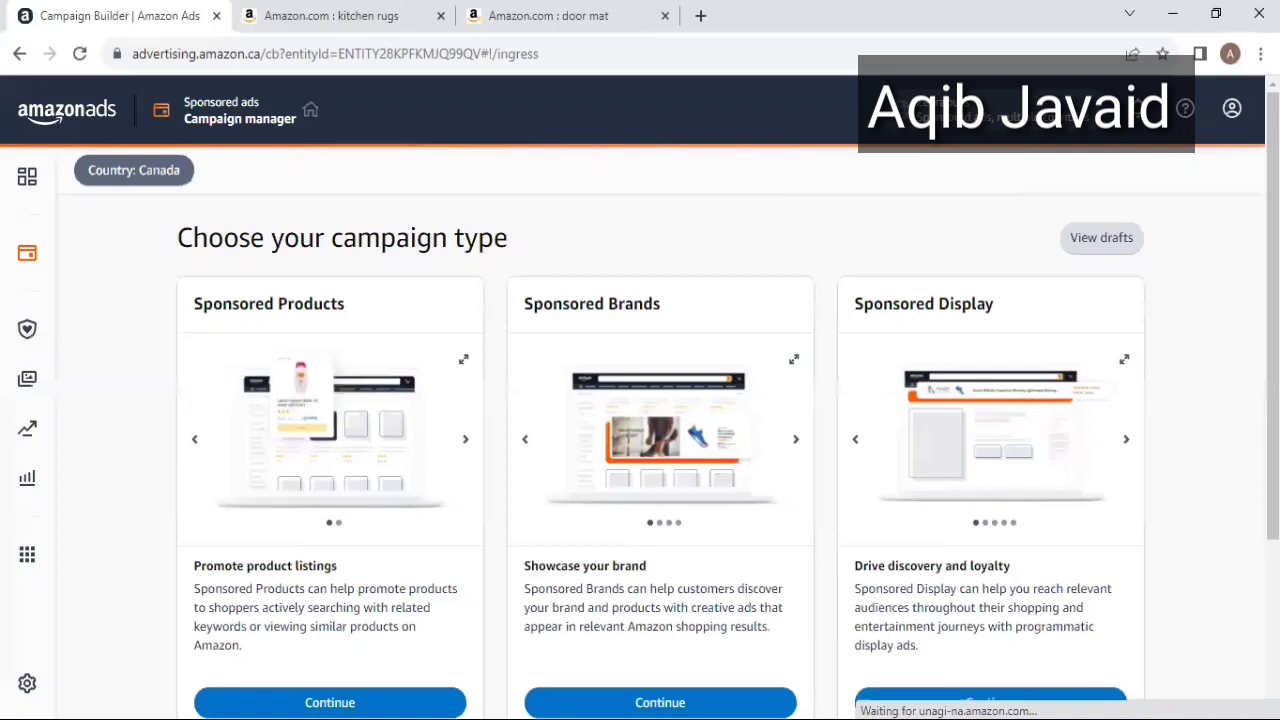
scroll(1050, 470, "down", 1)
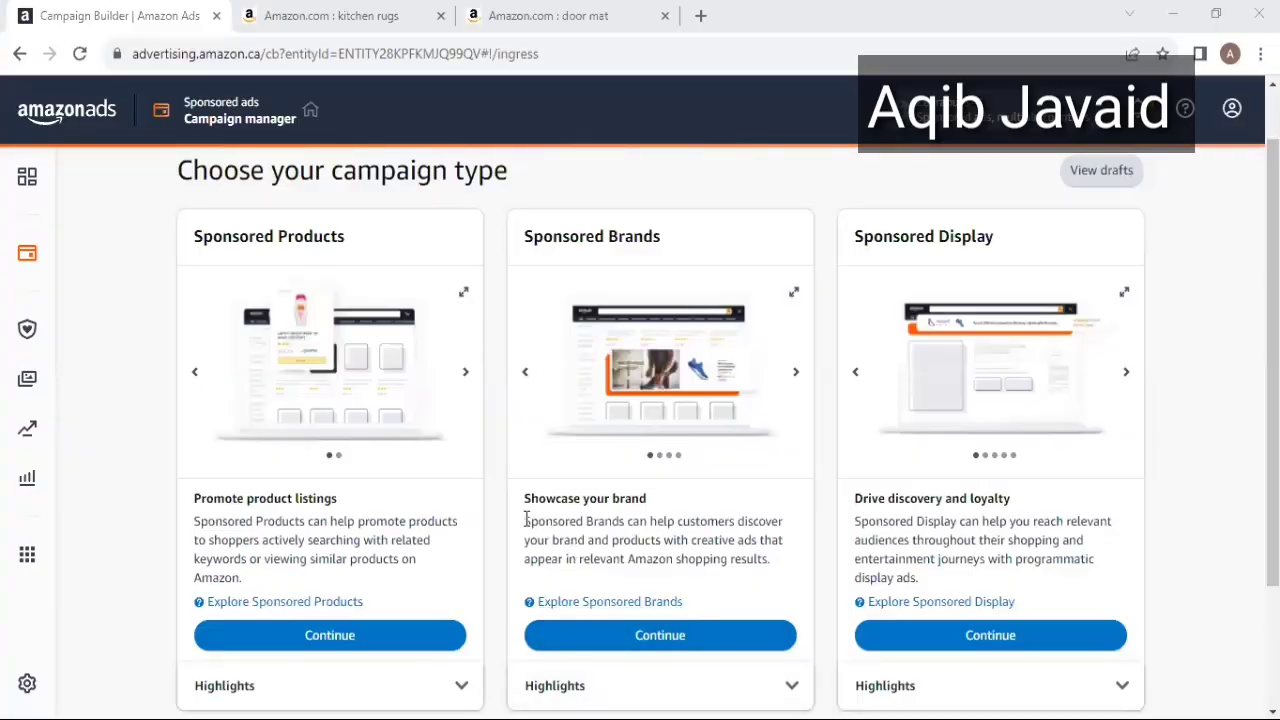
left_click_drag(524, 527, 778, 564)
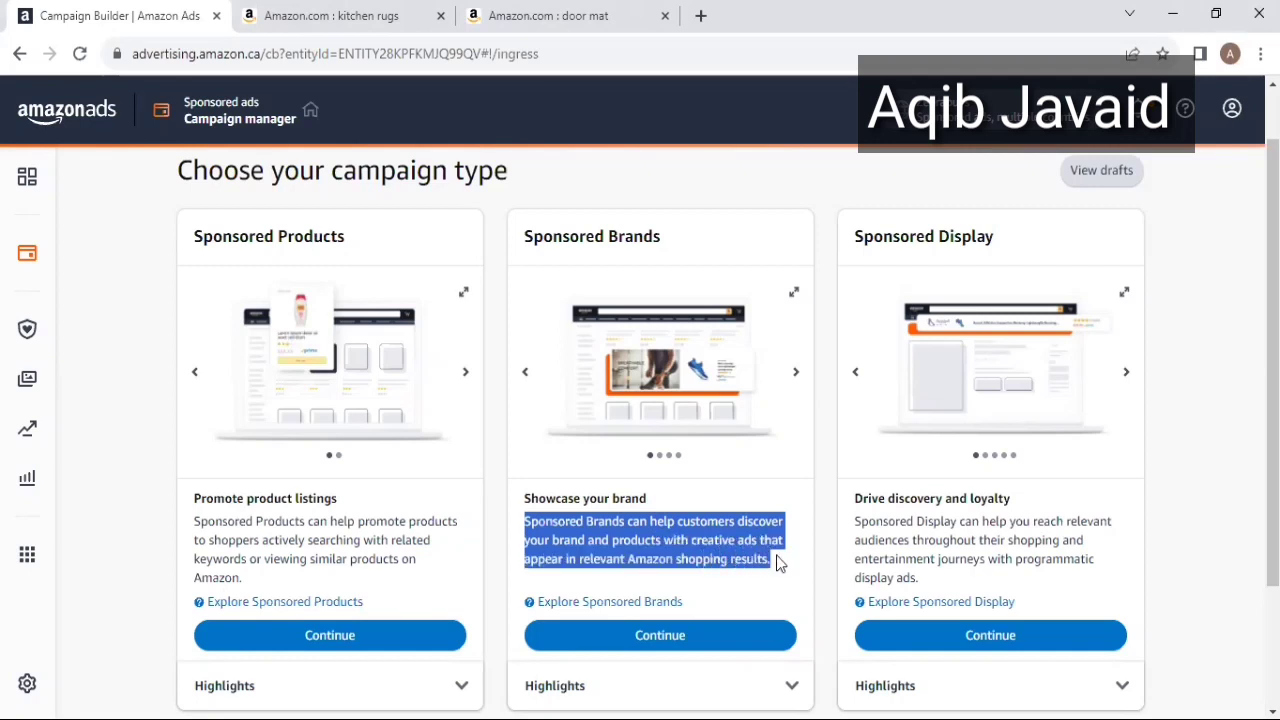
left_click(820, 566)
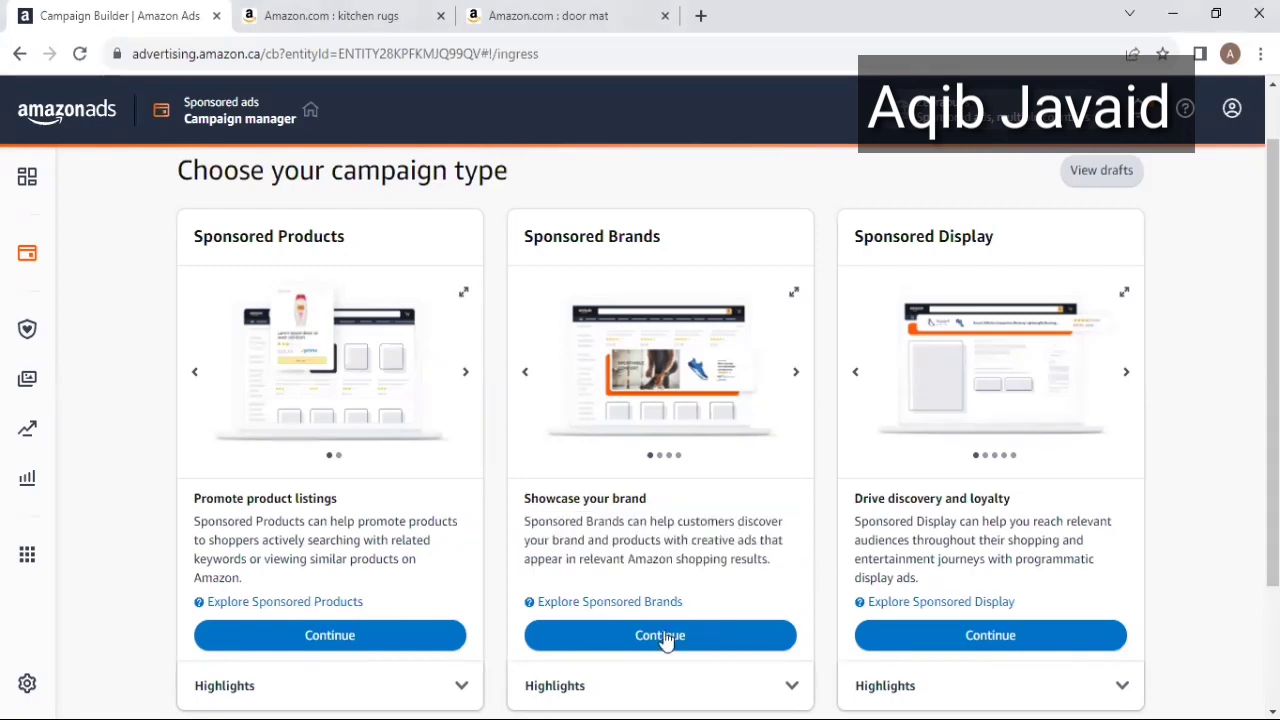
left_click(657, 638)
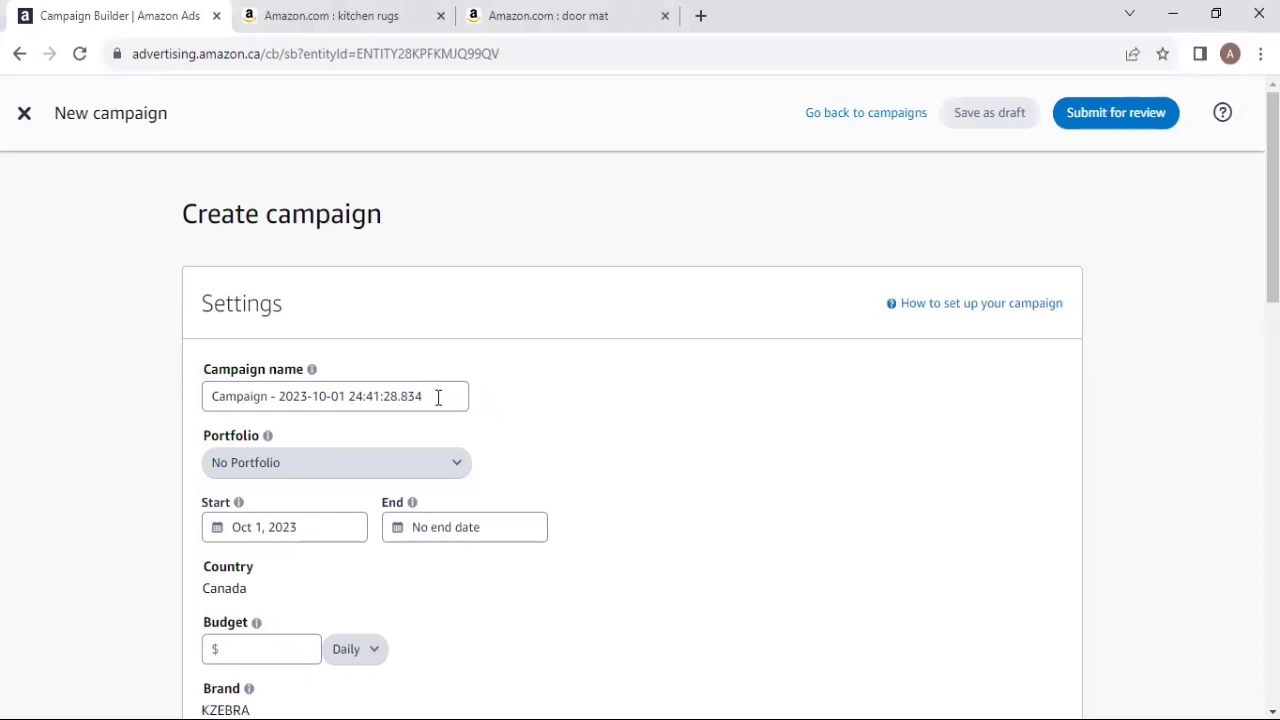
- Set the new campaign's daily budget to $25, keeping the default campaign name
left_click(437, 396)
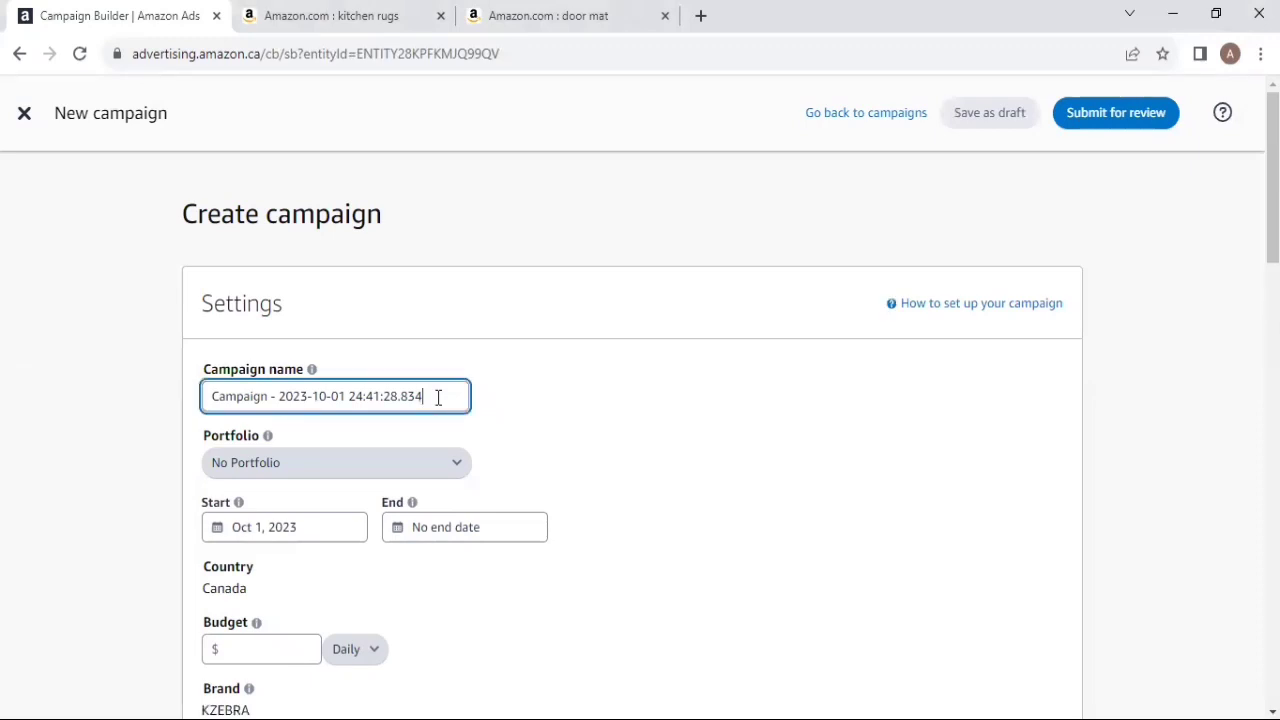
left_click_drag(437, 396, 202, 396)
left_click(670, 478)
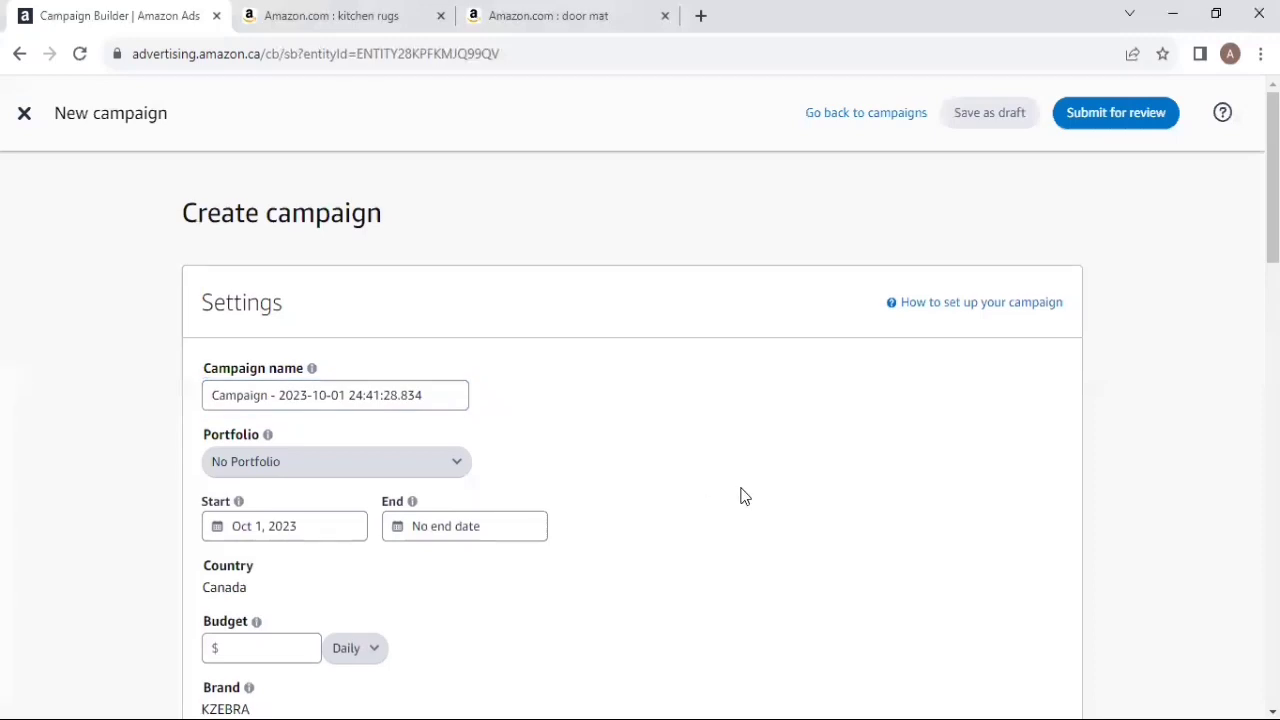
scroll(740, 497, "down", 1)
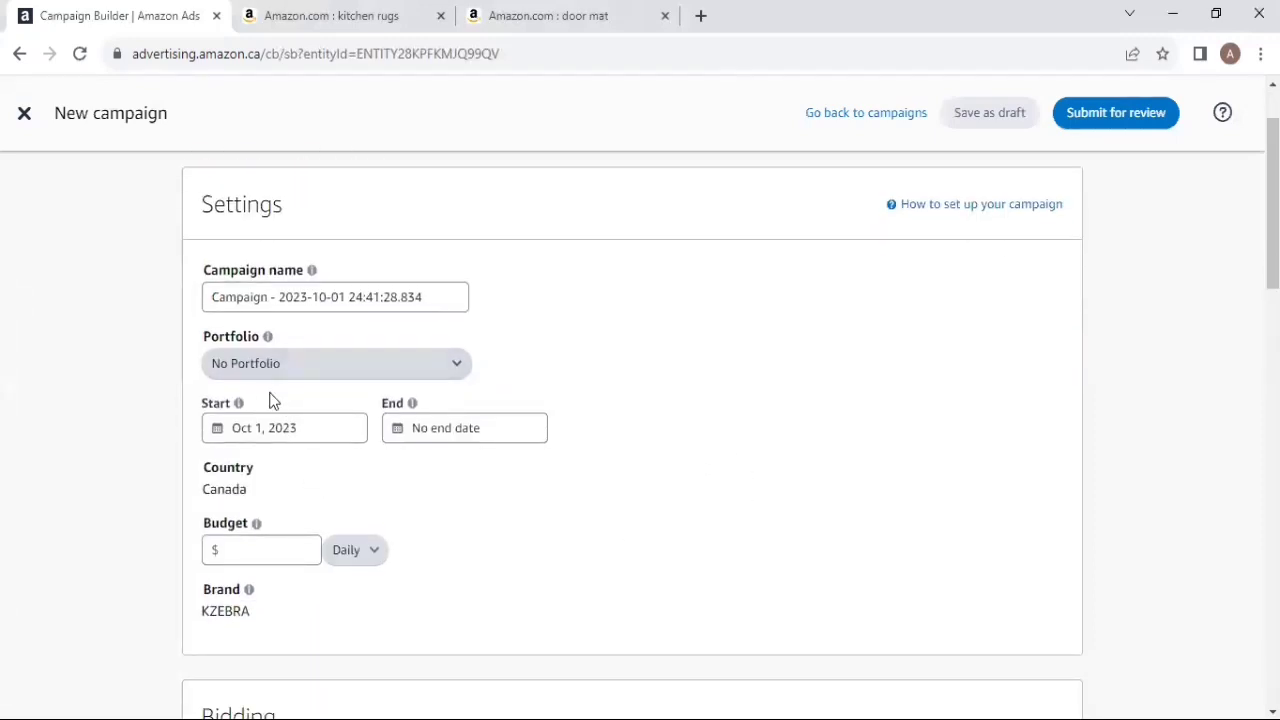
scroll(563, 520, "down", 1)
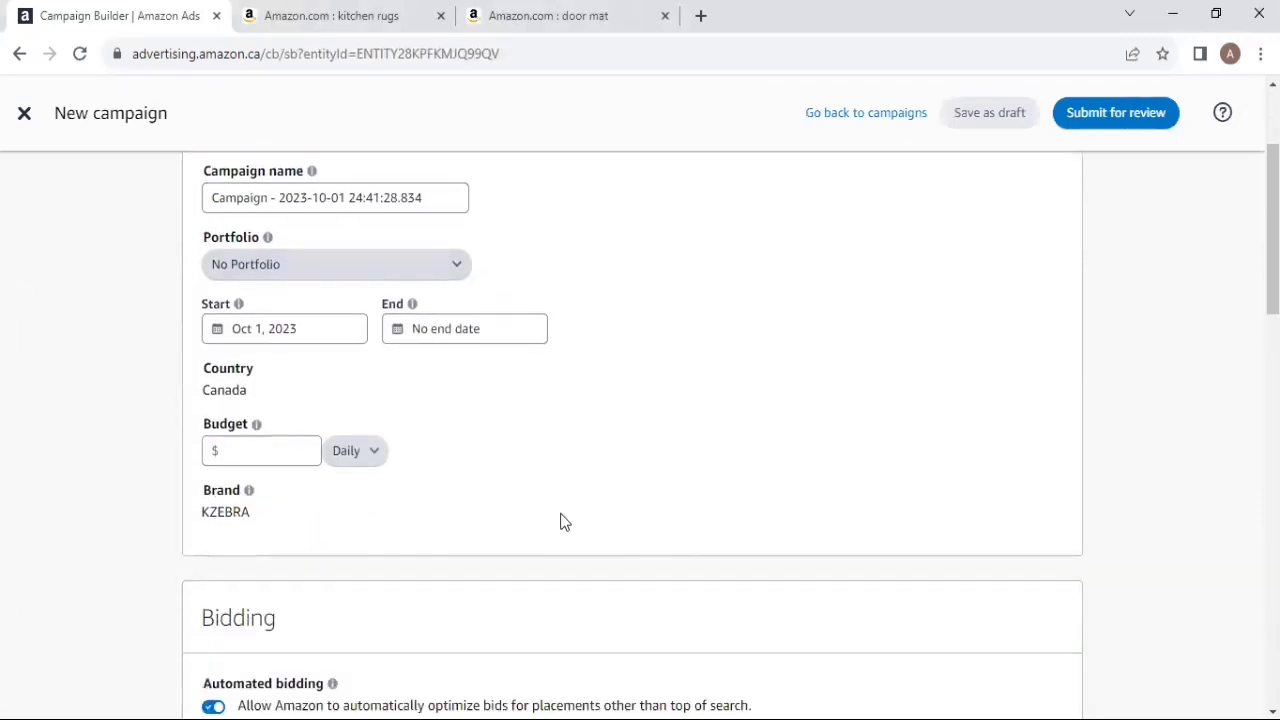
left_click(241, 453)
type("25")
left_click(517, 497)
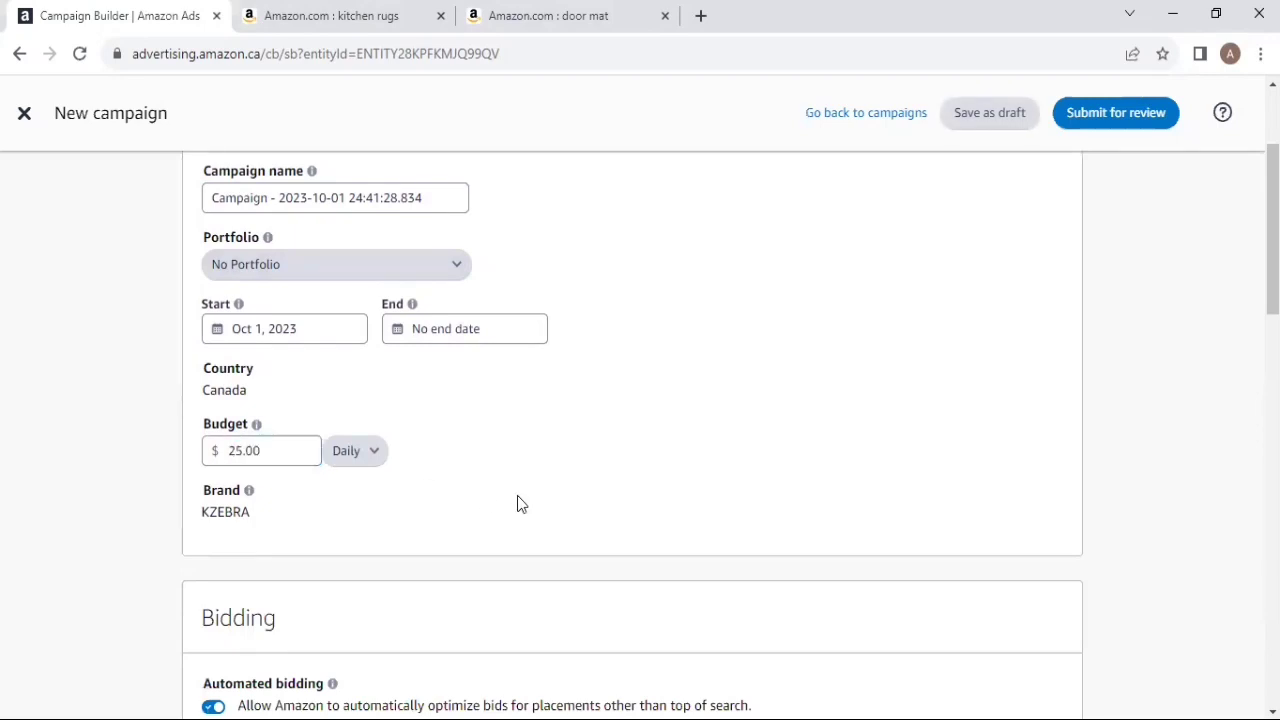
- Review the campaign's brand, the automated bidding option and the ad group settings
scroll(517, 495, "down", 1)
left_click_drag(258, 414, 181, 414)
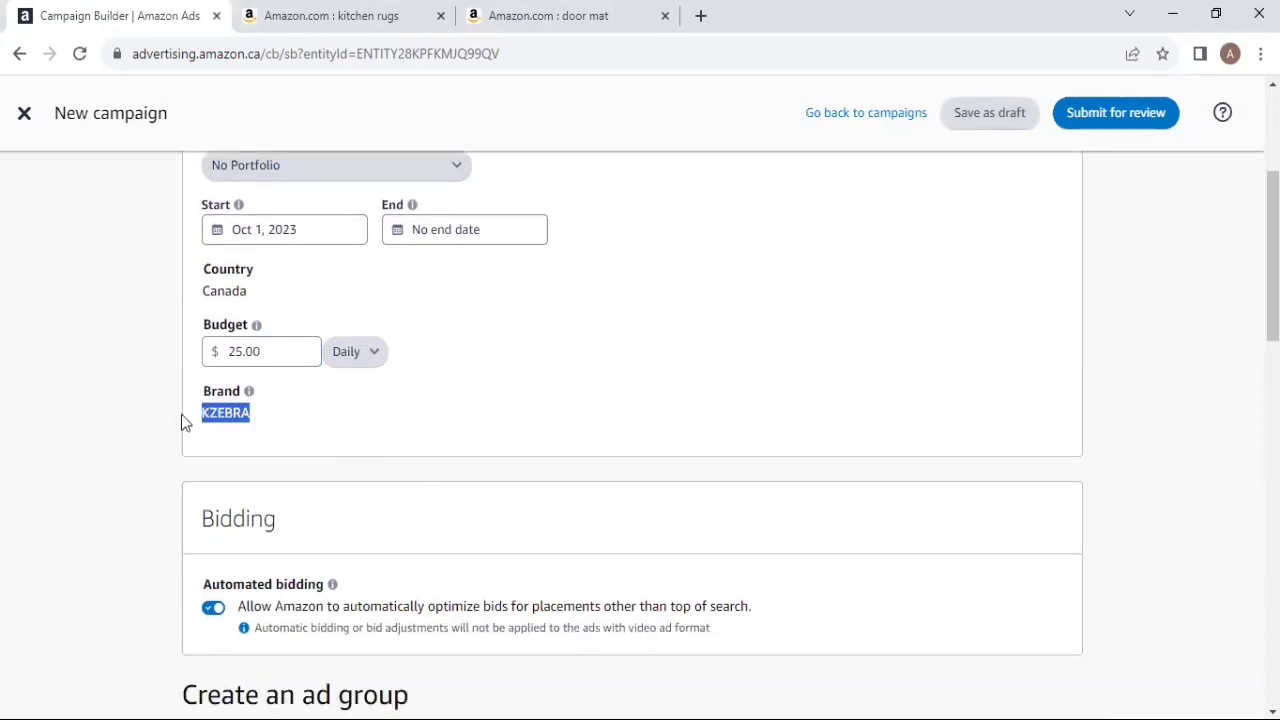
left_click(408, 451)
scroll(408, 451, "down", 2)
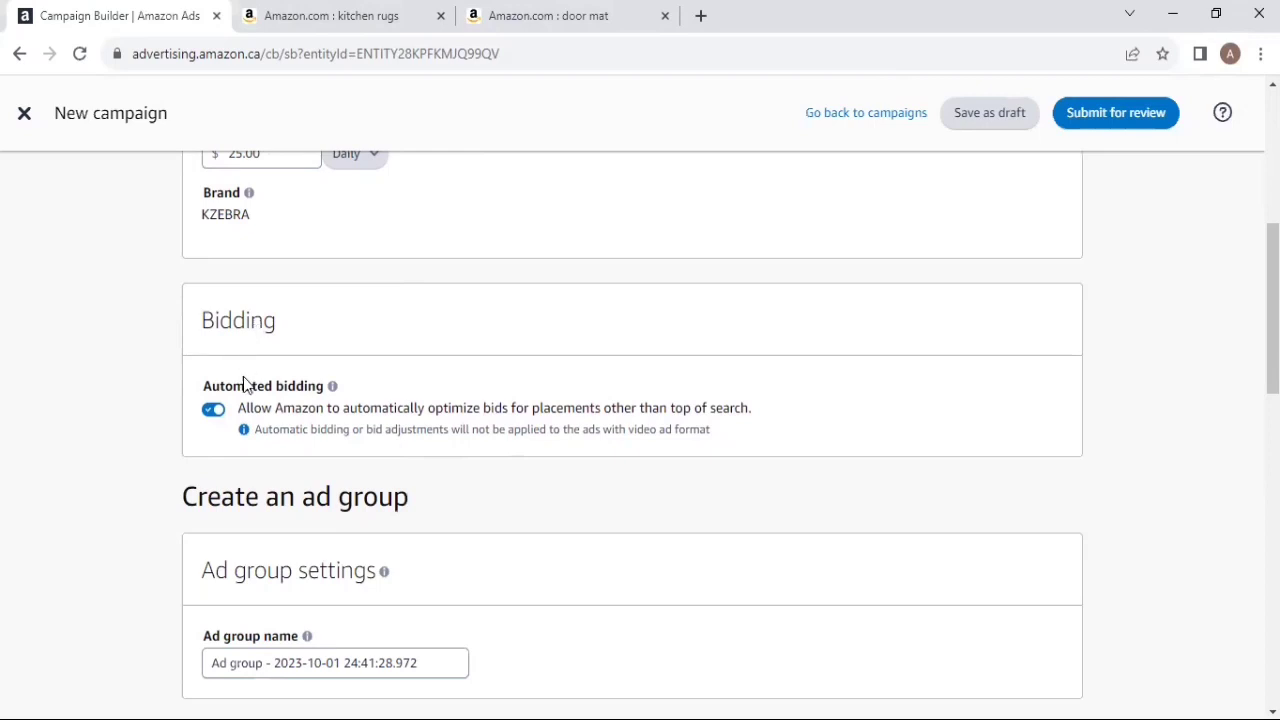
left_click_drag(238, 410, 758, 421)
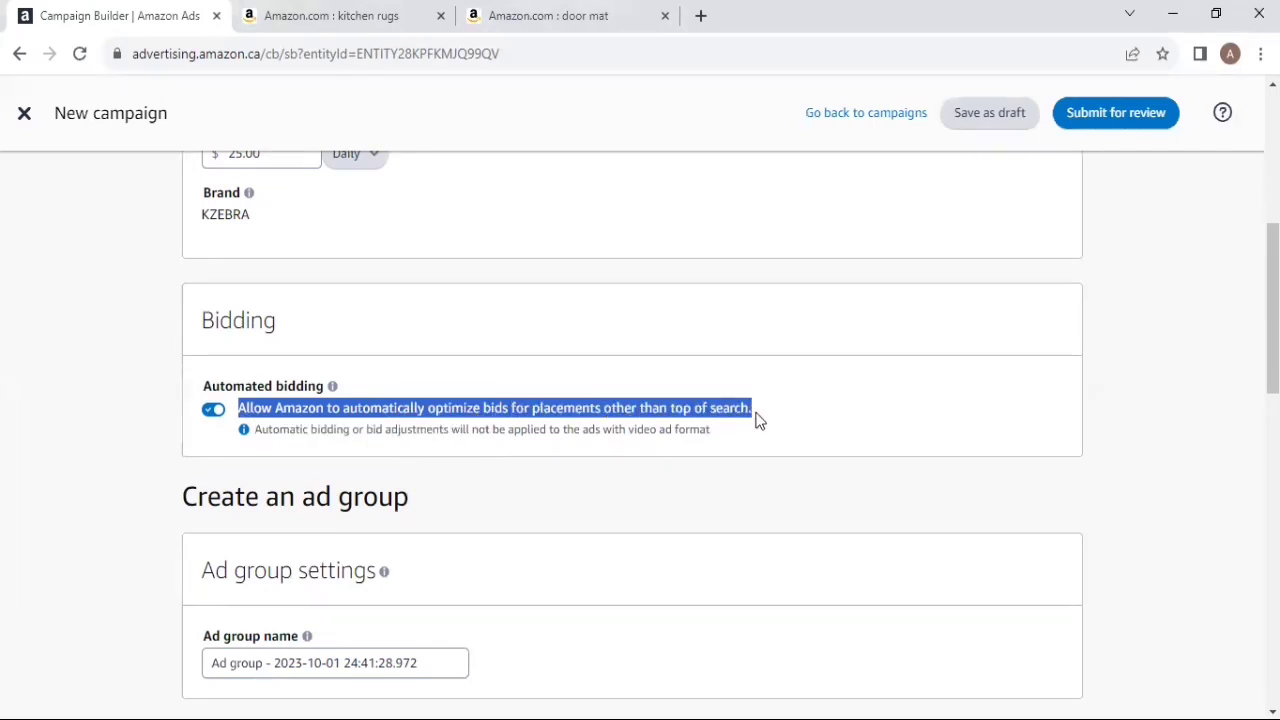
left_click(675, 460)
scroll(575, 445, "down", 2)
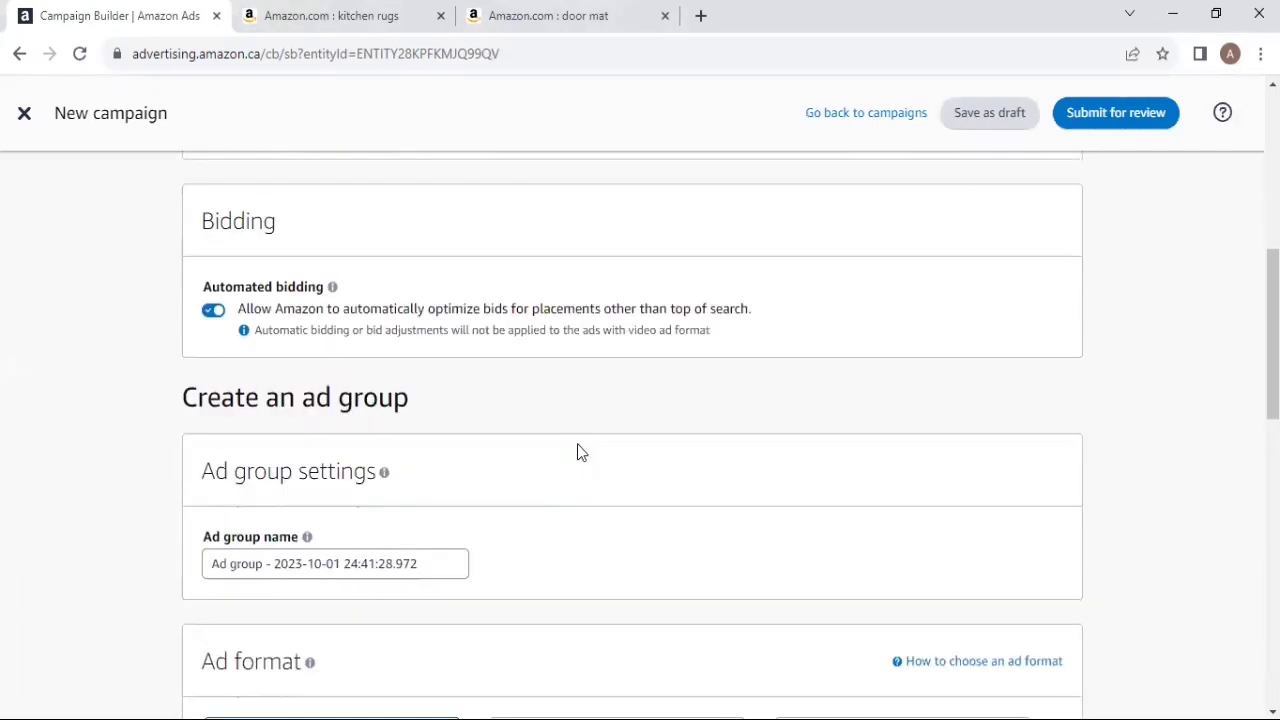
left_click_drag(431, 455, 206, 463)
left_click(596, 481)
- Compare the Store spotlight and Video ad formats, and return the selection to Product collection
scroll(597, 487, "down", 3)
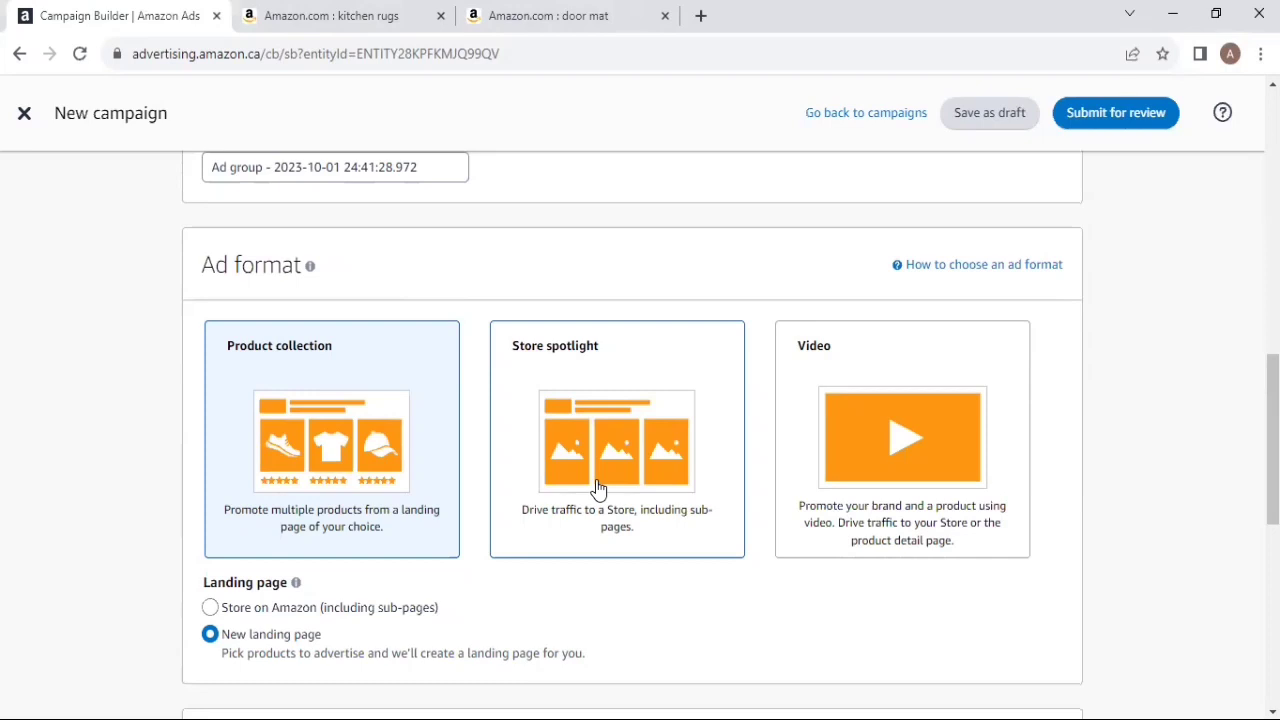
left_click(598, 489)
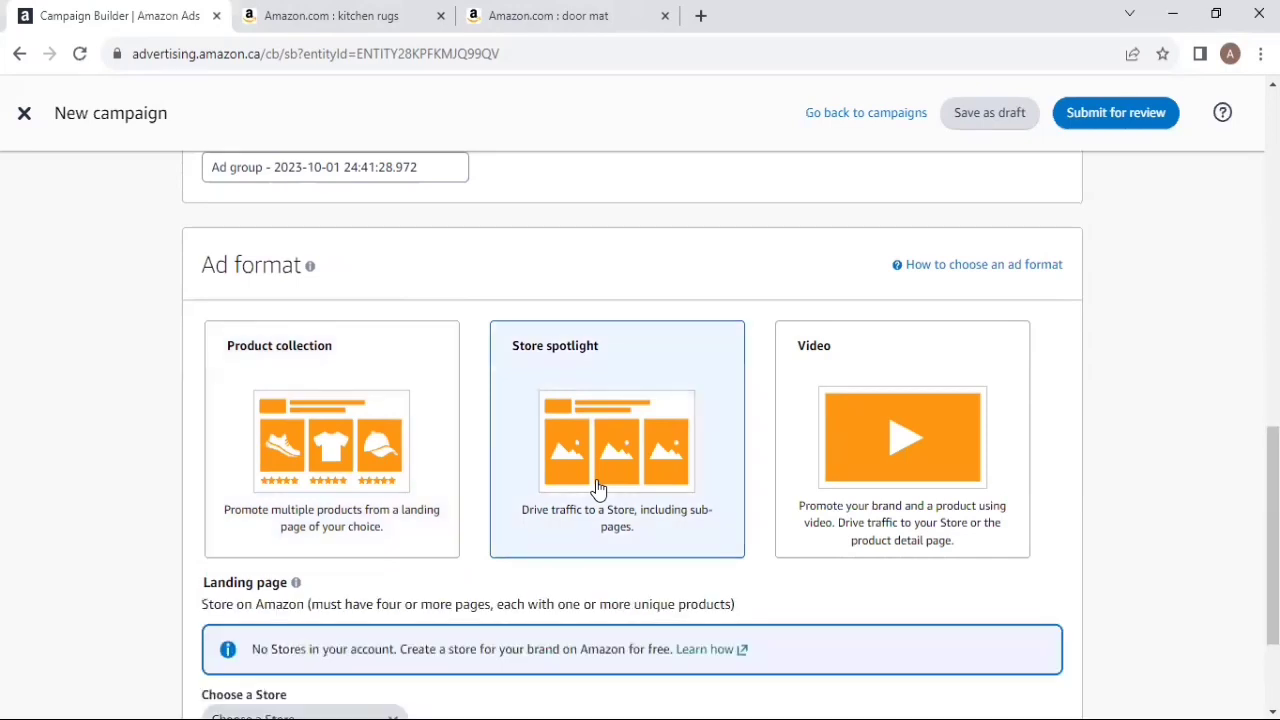
left_click(862, 443)
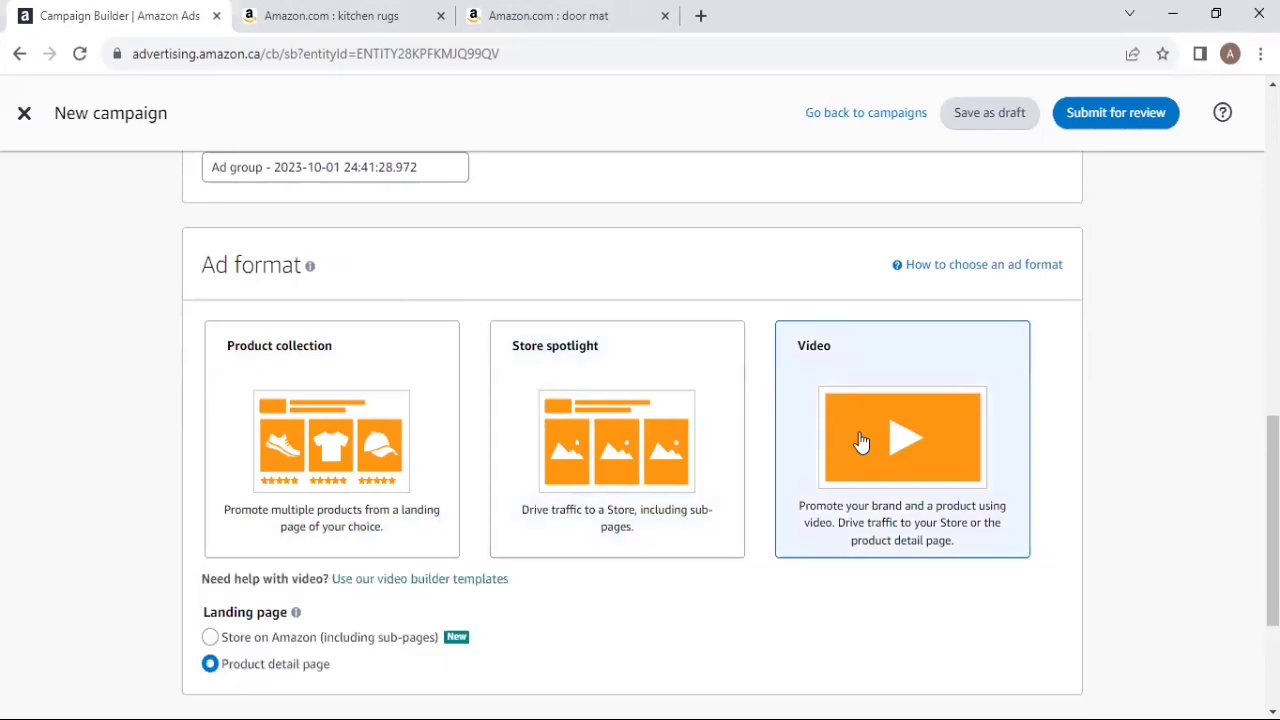
left_click(295, 437)
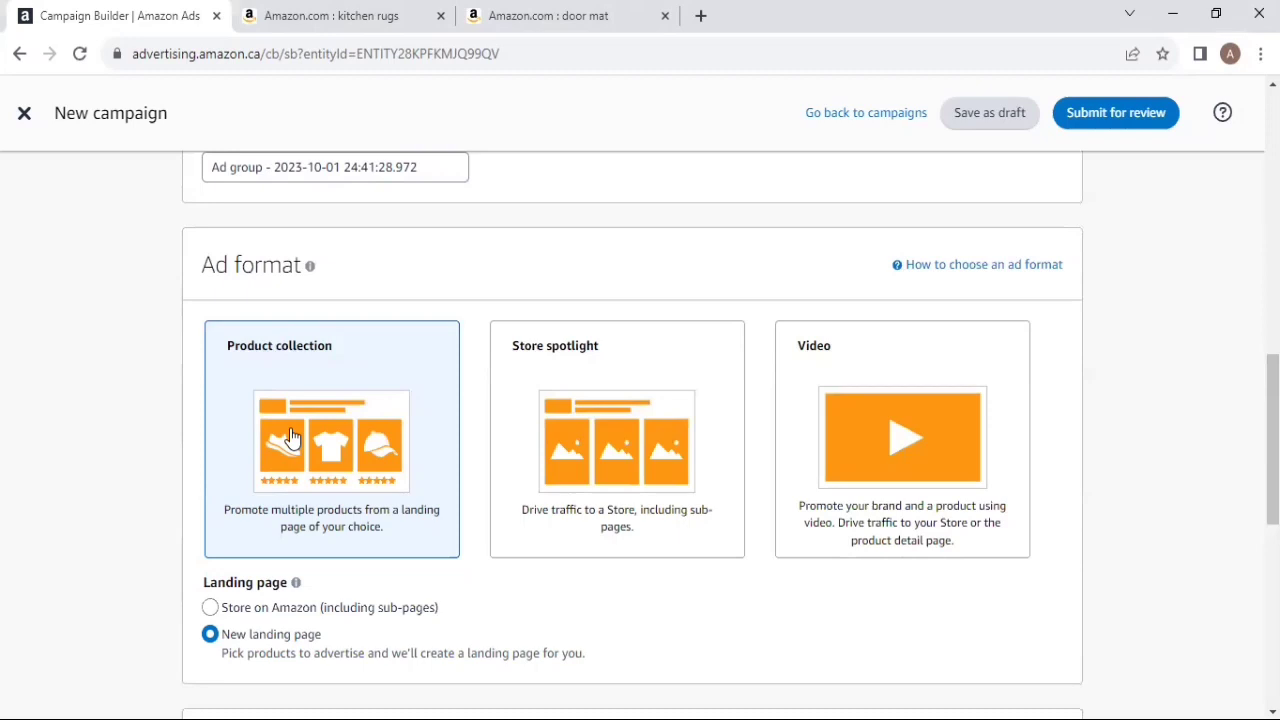
- Examine the sponsored brand banners in the Amazon search results for kitchen rugs and door mat
left_click(368, 12)
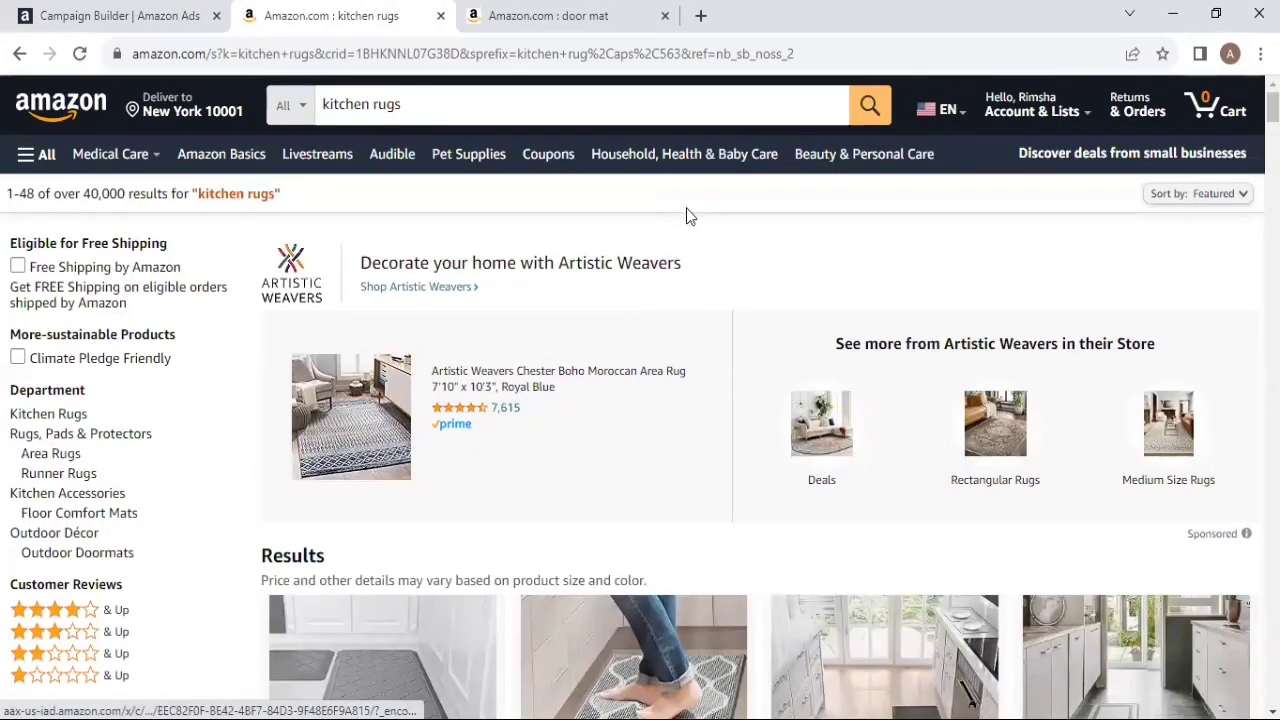
left_click(608, 12)
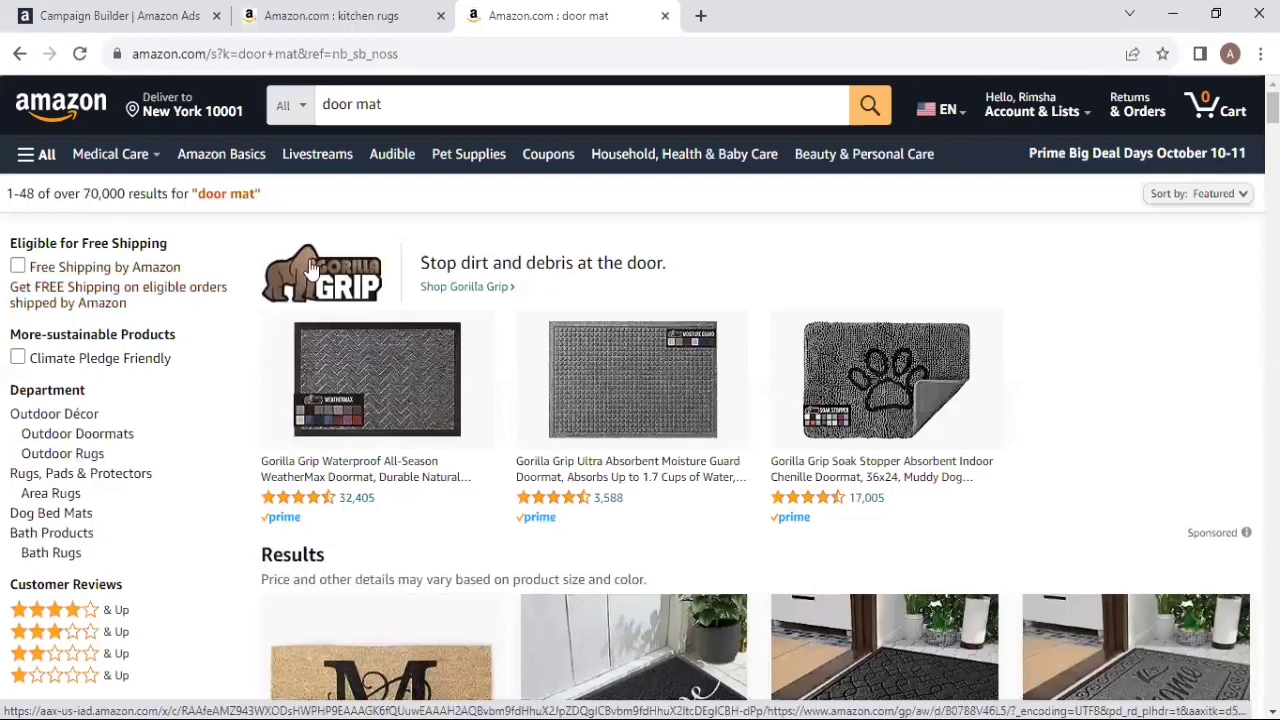
left_click(150, 16)
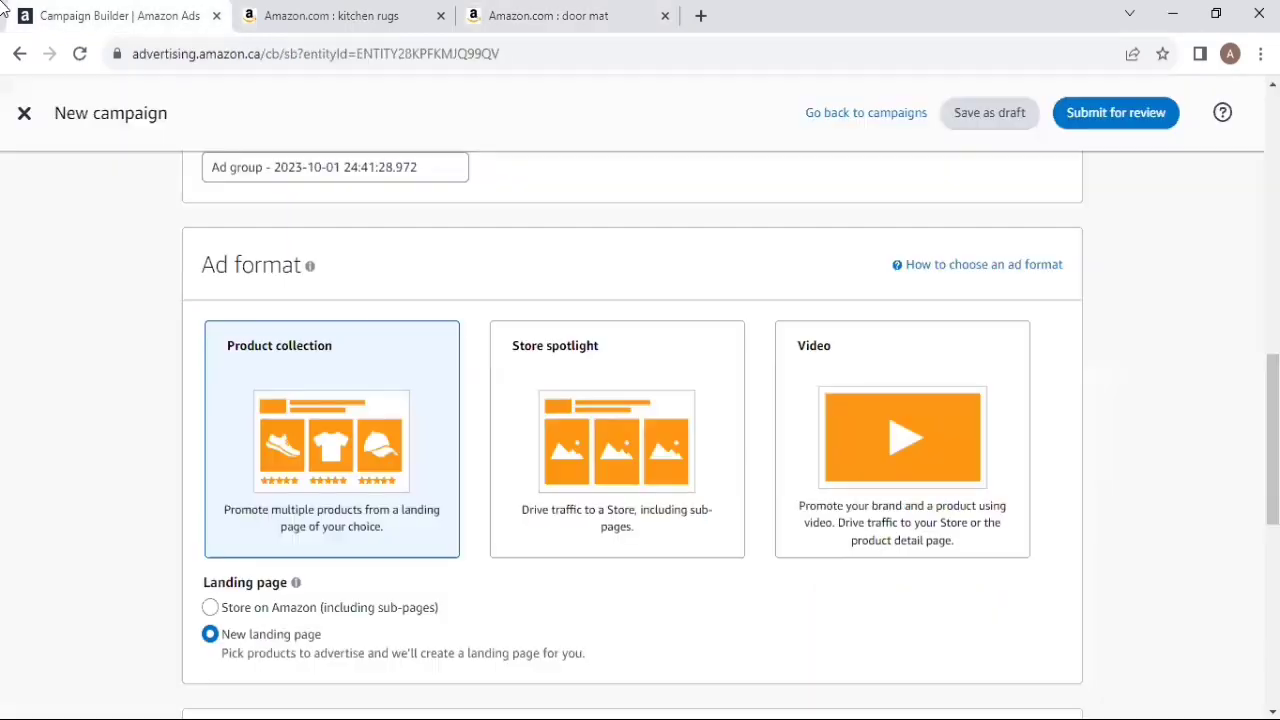
left_click(578, 12)
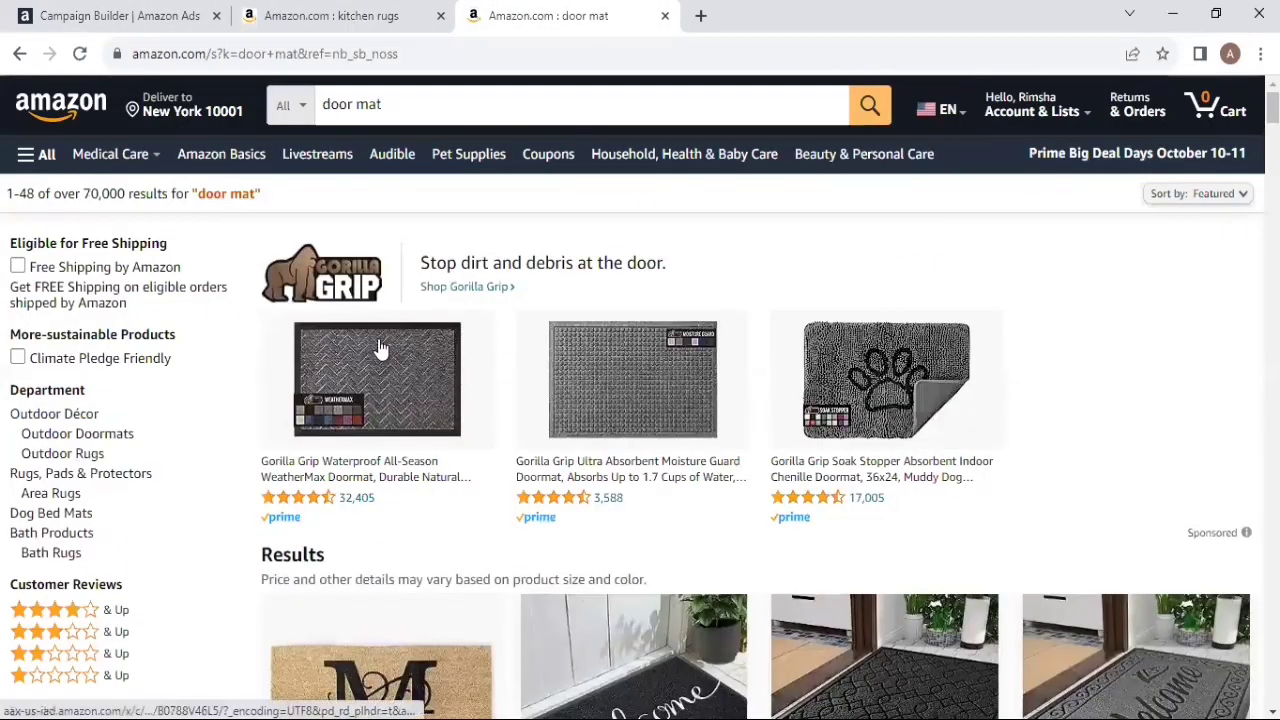
key("ctrl+1")
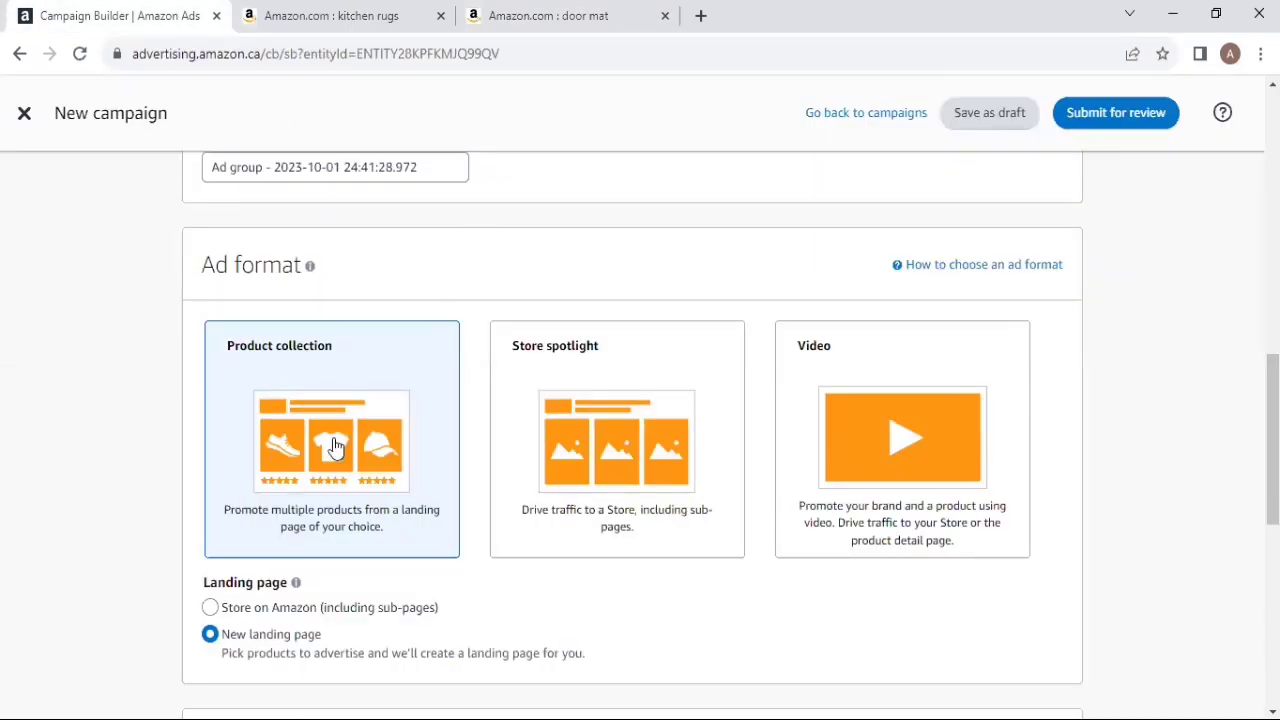
- Review the Product collection landing page options alongside the Gorilla Grip banner in the door mat results
scroll(335, 447, "down", 1)
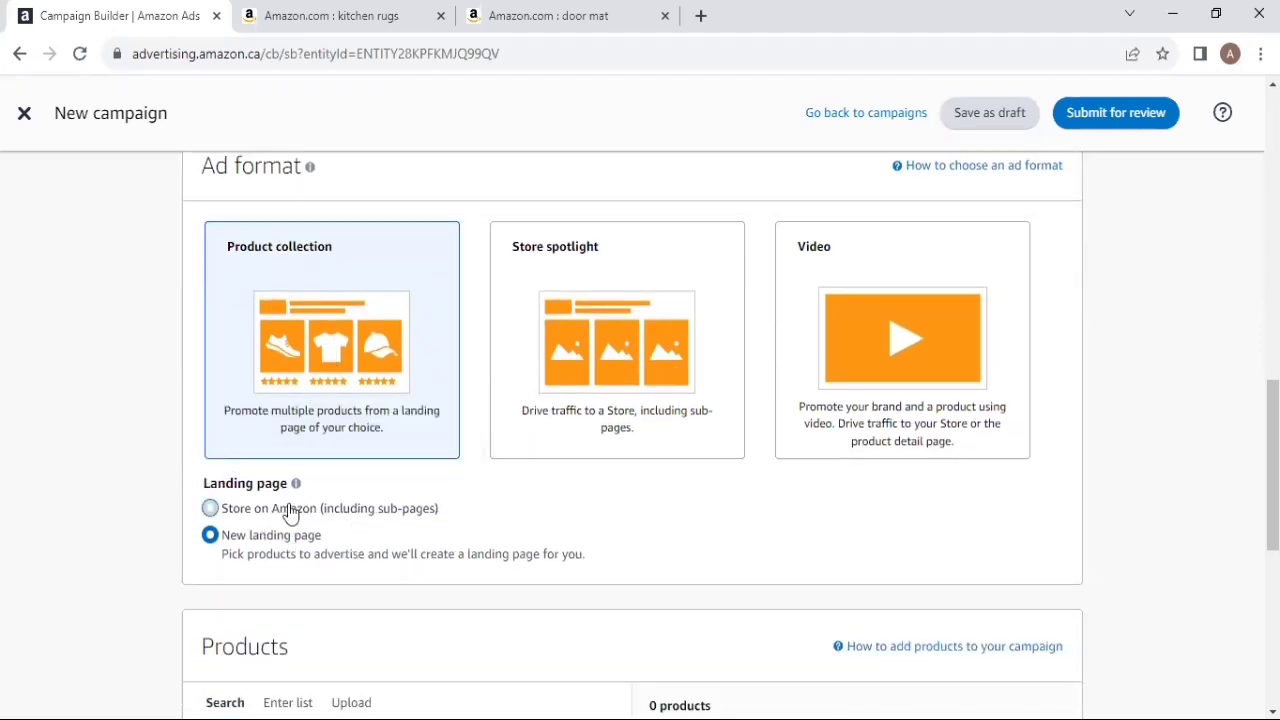
scroll(285, 510, "down", 1)
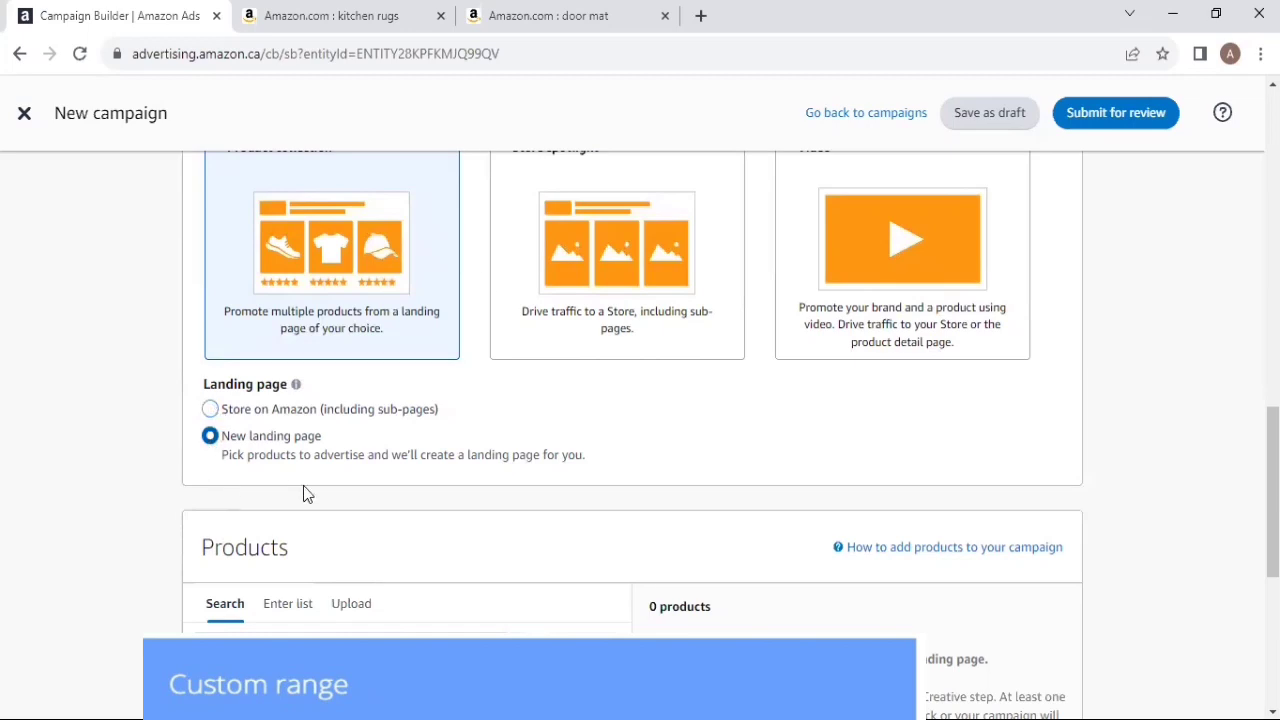
left_click(557, 8)
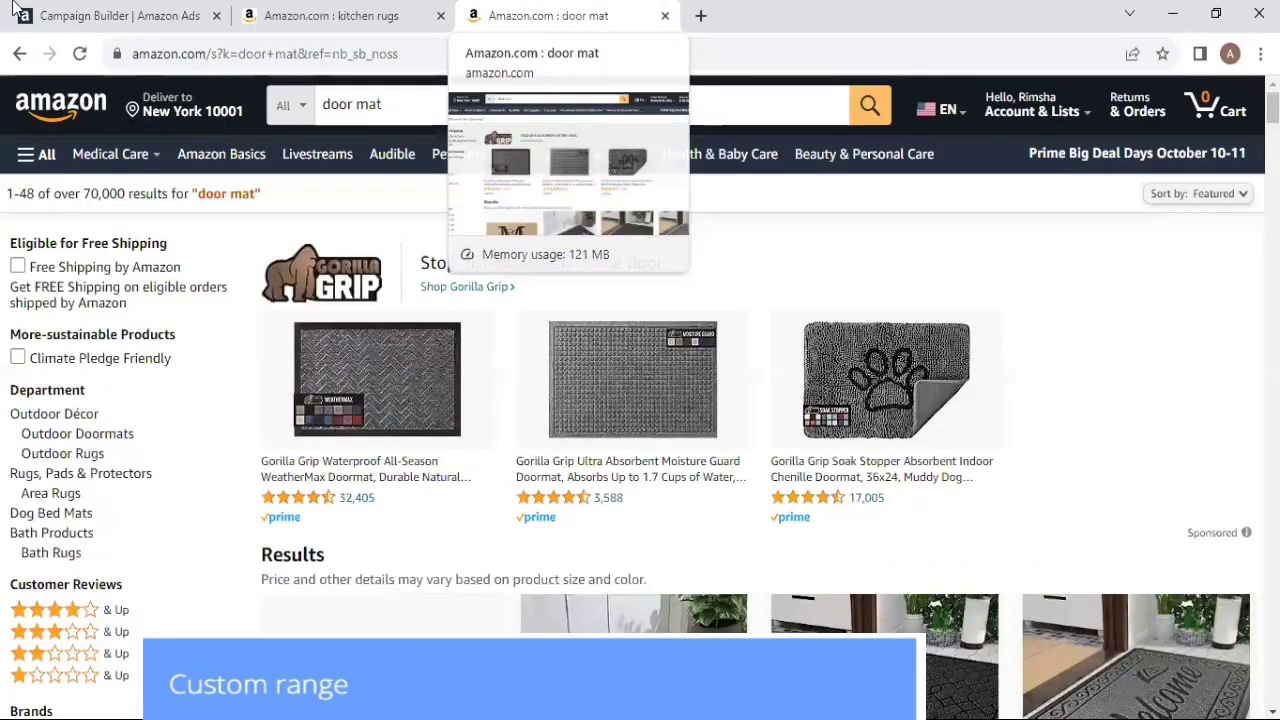
key("ctrl+shift+Tab")
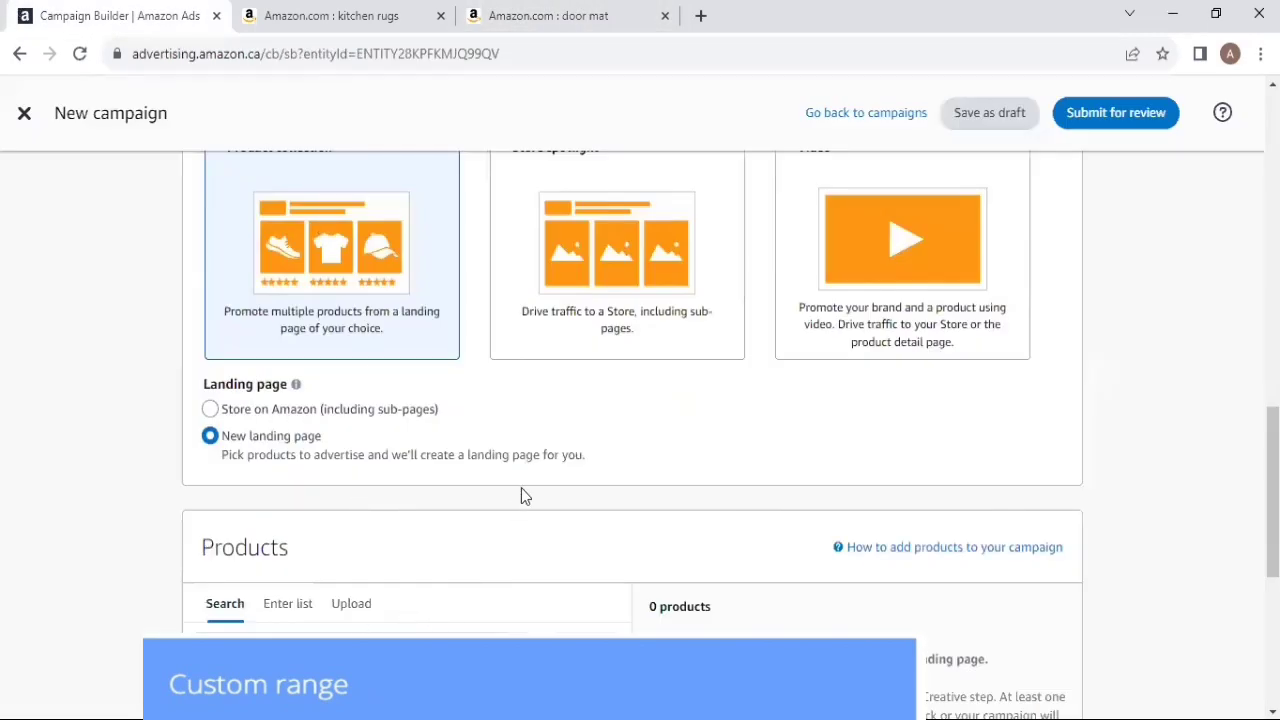
- Open the Gorilla Grip WeatherMax doormat from the door mat banner to inspect its product page, and close that page
left_click(578, 8)
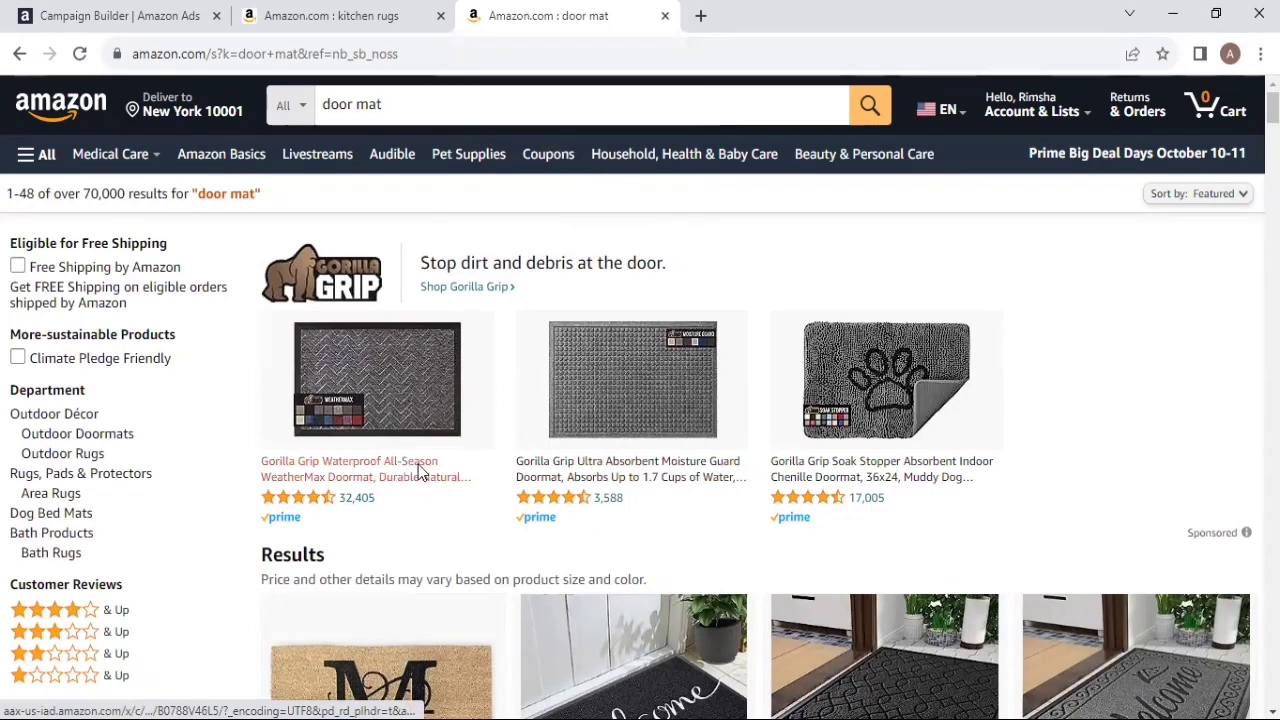
left_click(428, 474)
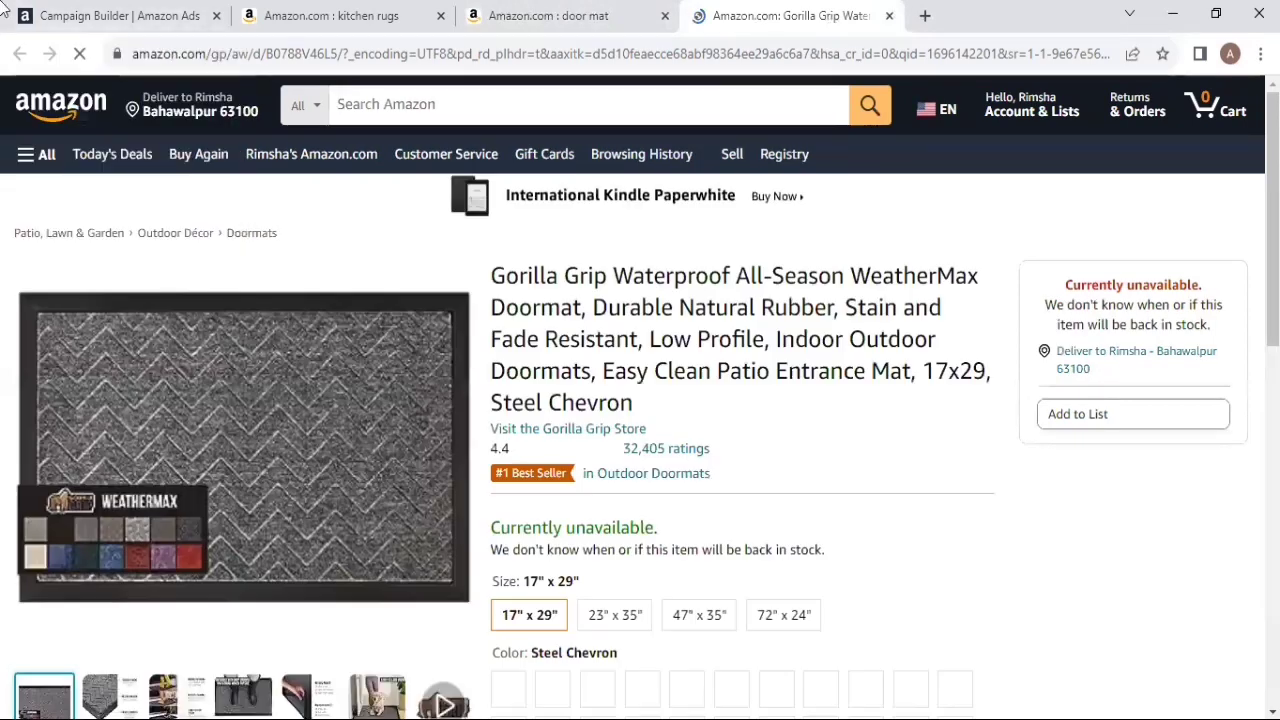
left_click(10, 12)
scroll(345, 350, "up", 1)
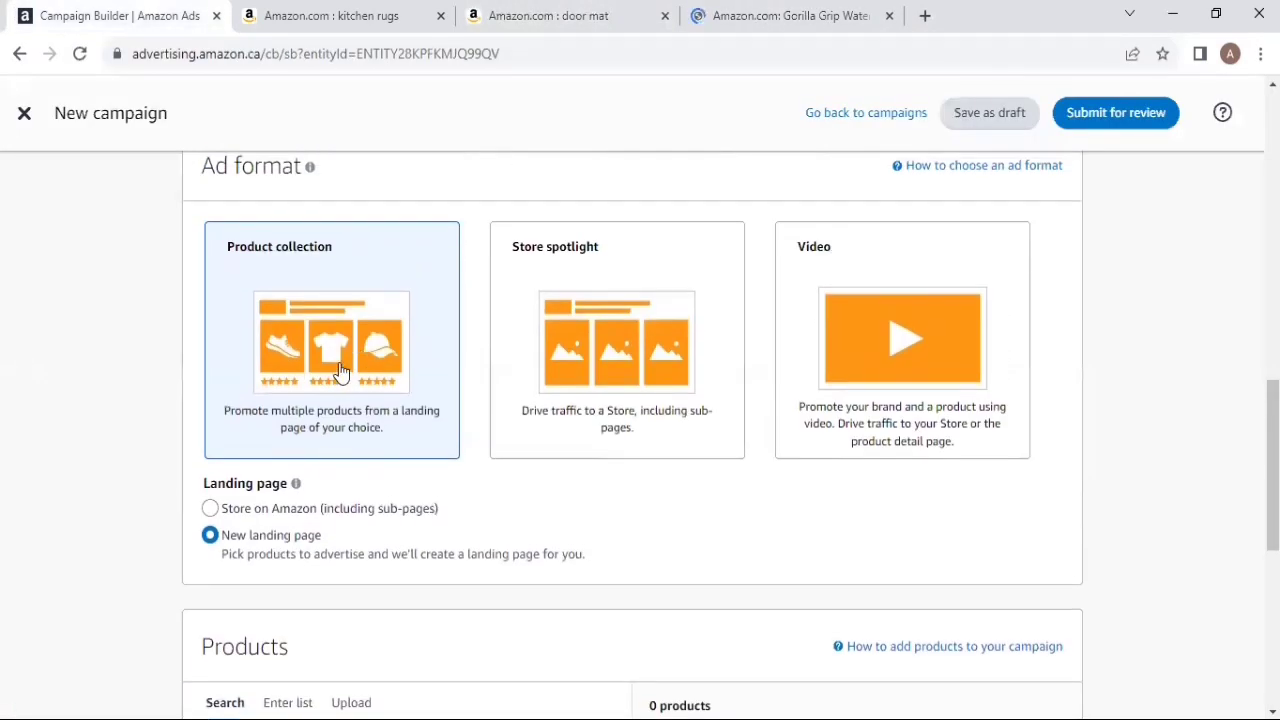
left_click(621, 12)
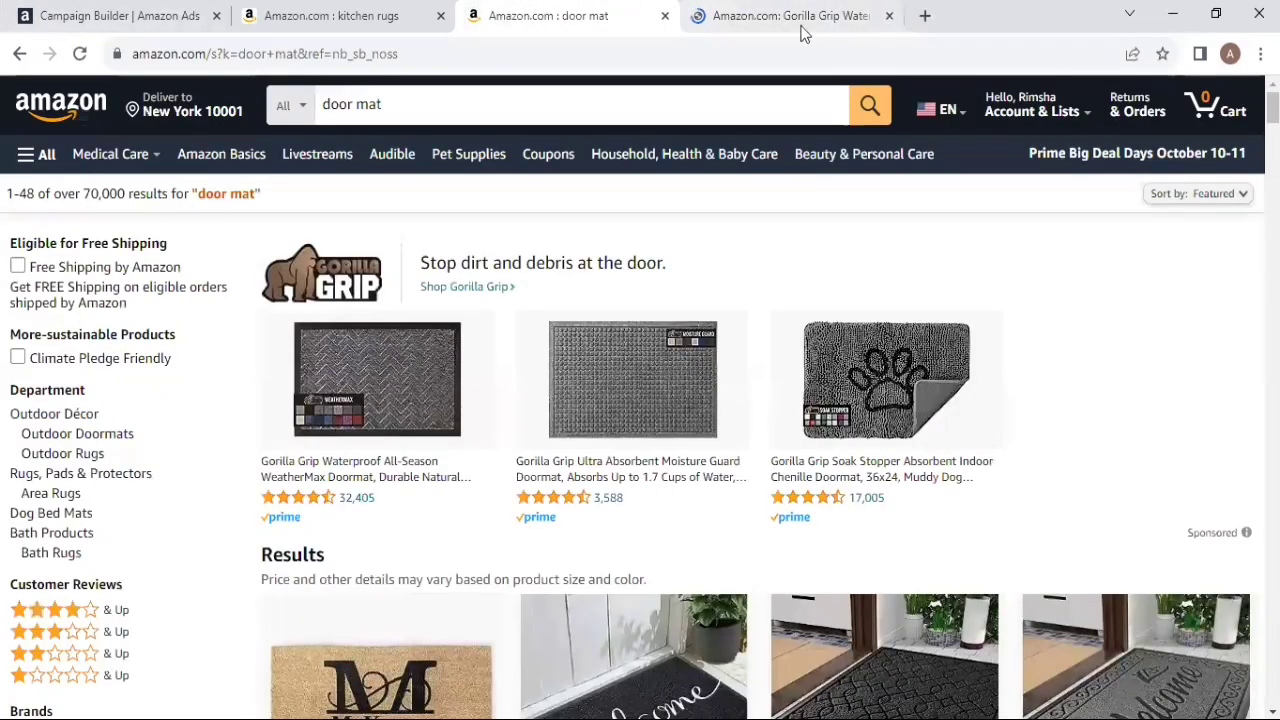
left_click(887, 16)
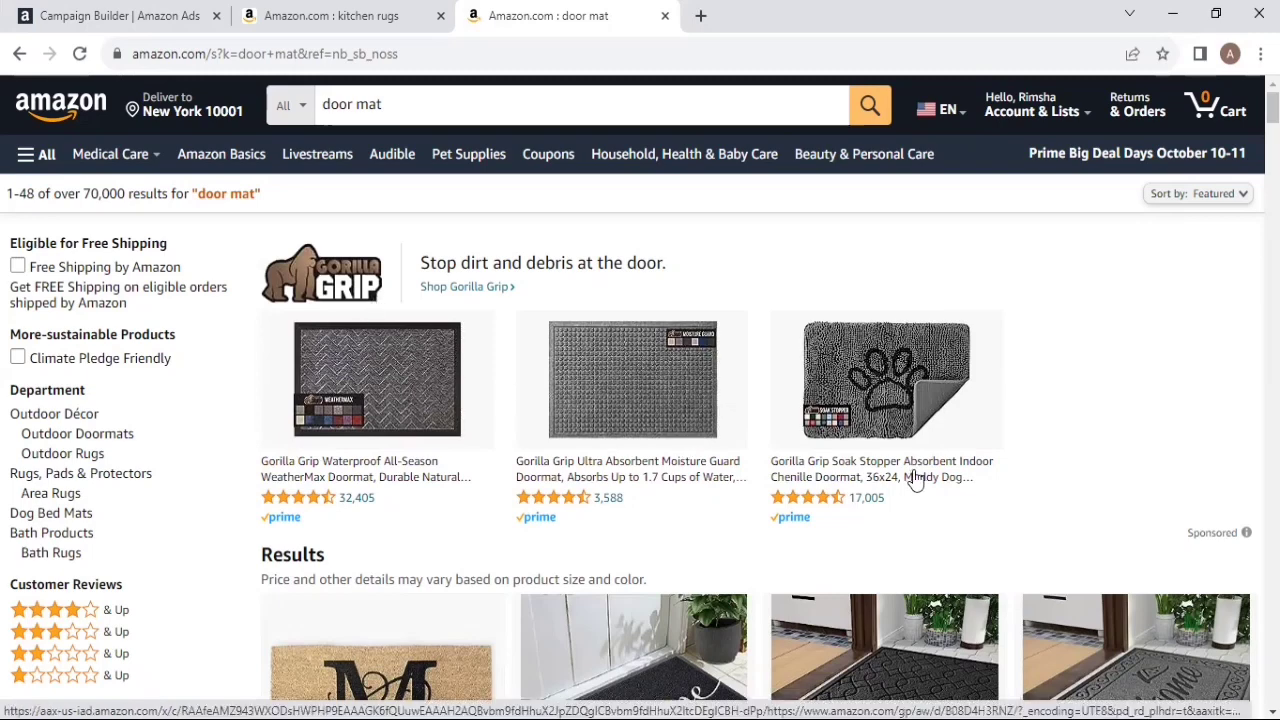
- Return to the campaign builder and choose to enter the advertised products as a list of ASINs
left_click(120, 15)
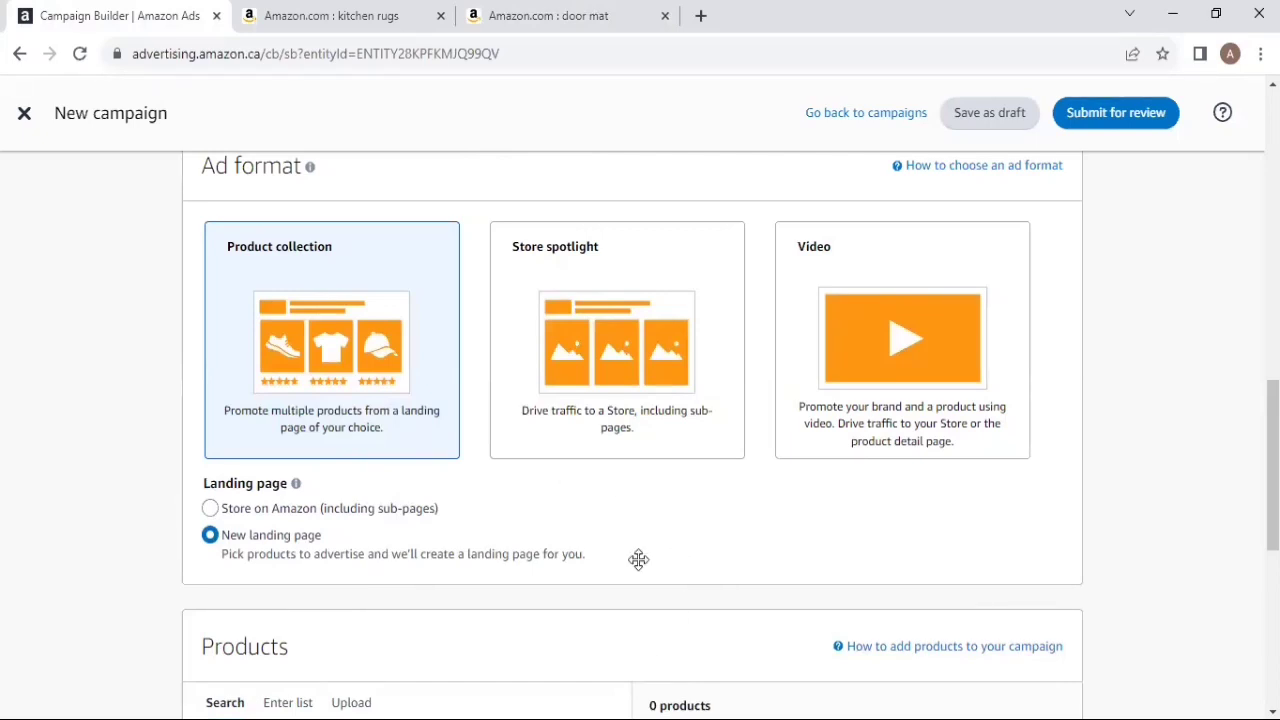
left_click(288, 702)
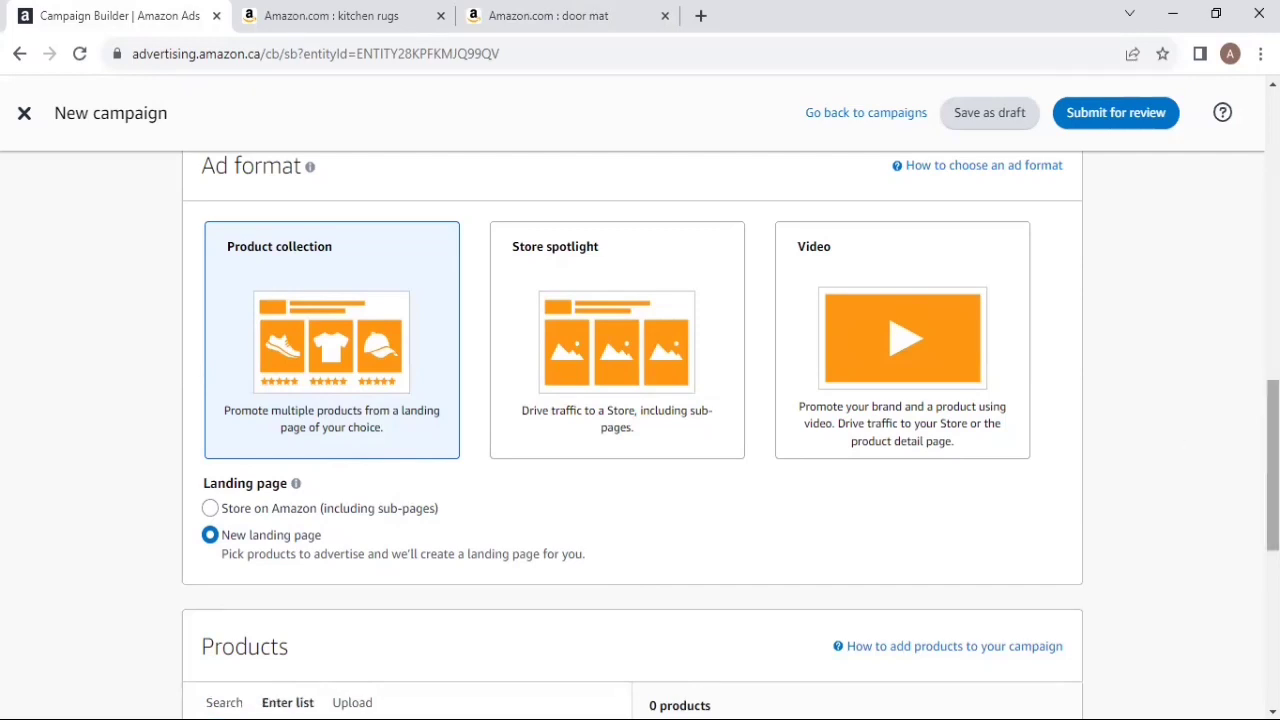
scroll(832, 481, "down", 3)
left_click(350, 462)
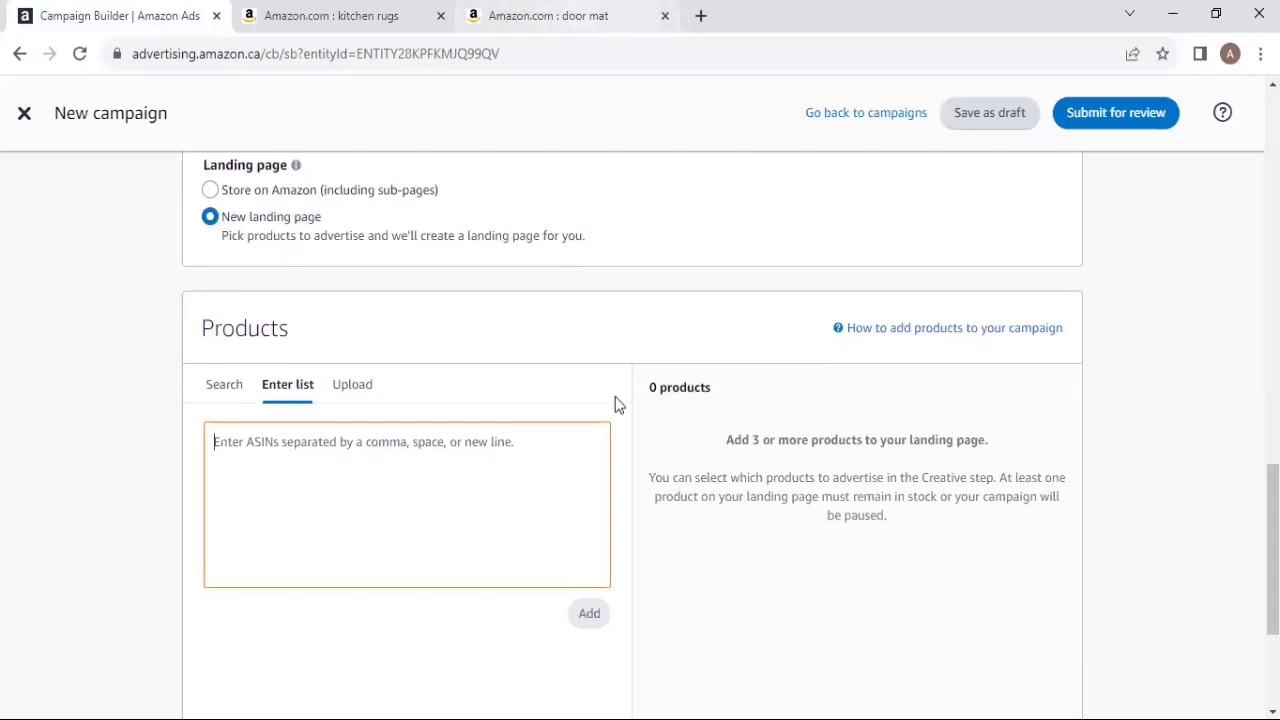
- Open the highly rated Color G, Yimobra and DEXI door mats from the door mat results in separate tabs
left_click(549, 12)
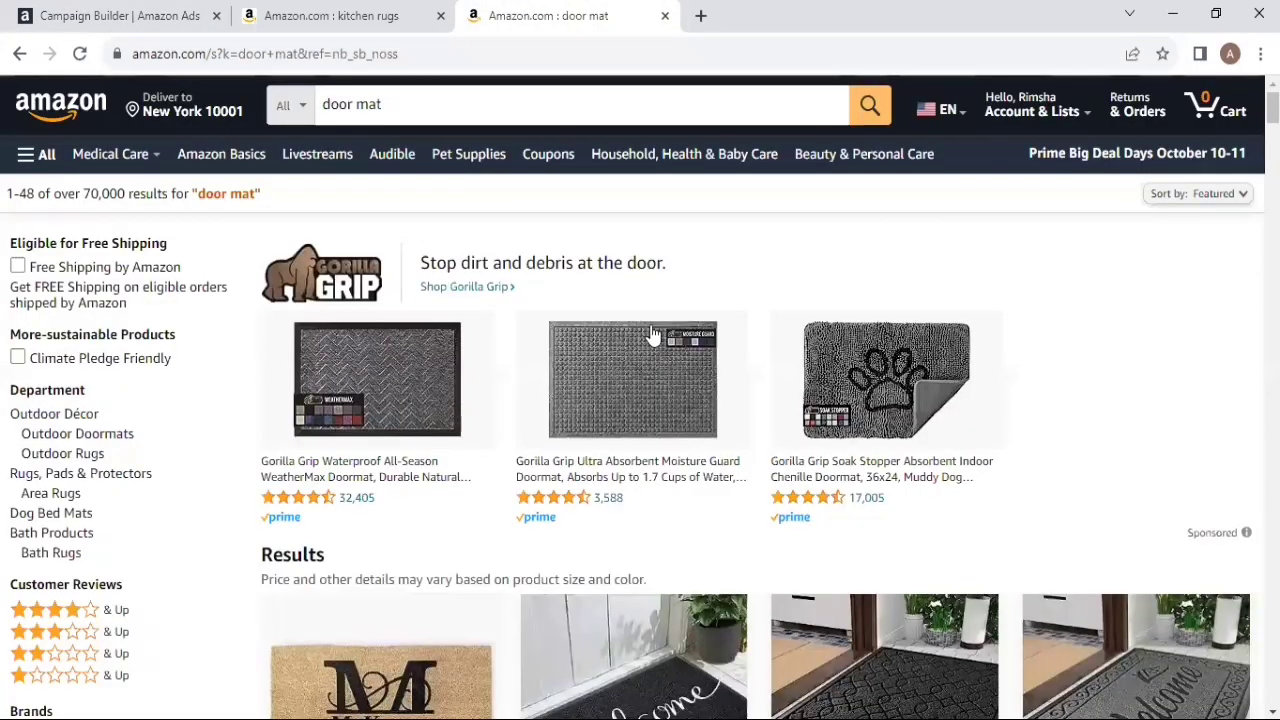
scroll(485, 380, "down", 10)
scroll(360, 550, "down", 8)
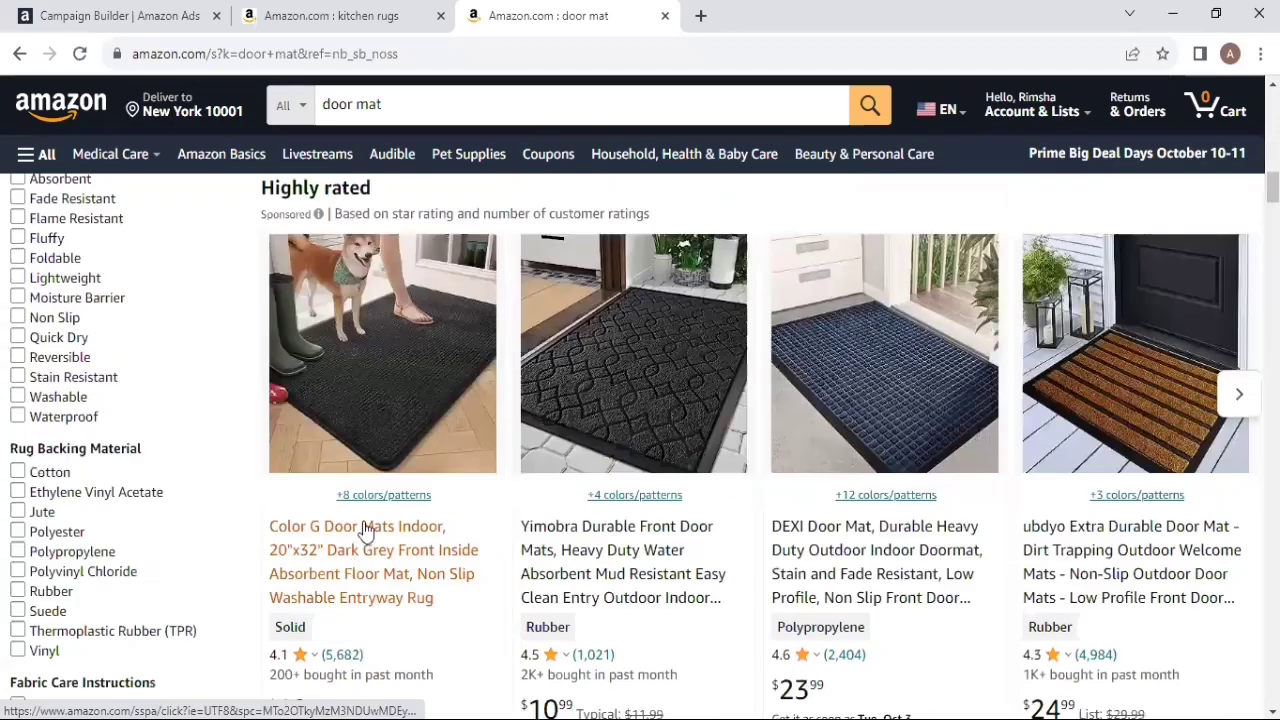
middle_click(395, 529)
right_click(565, 537)
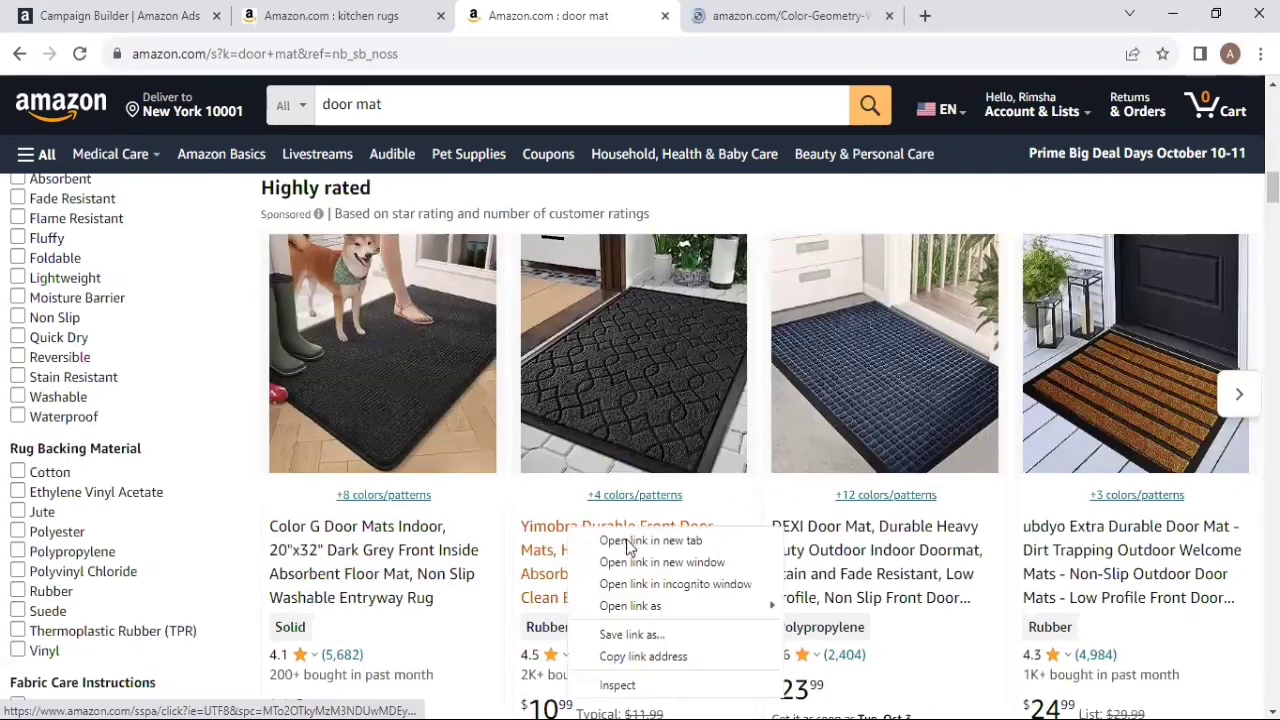
left_click(645, 461)
right_click(853, 537)
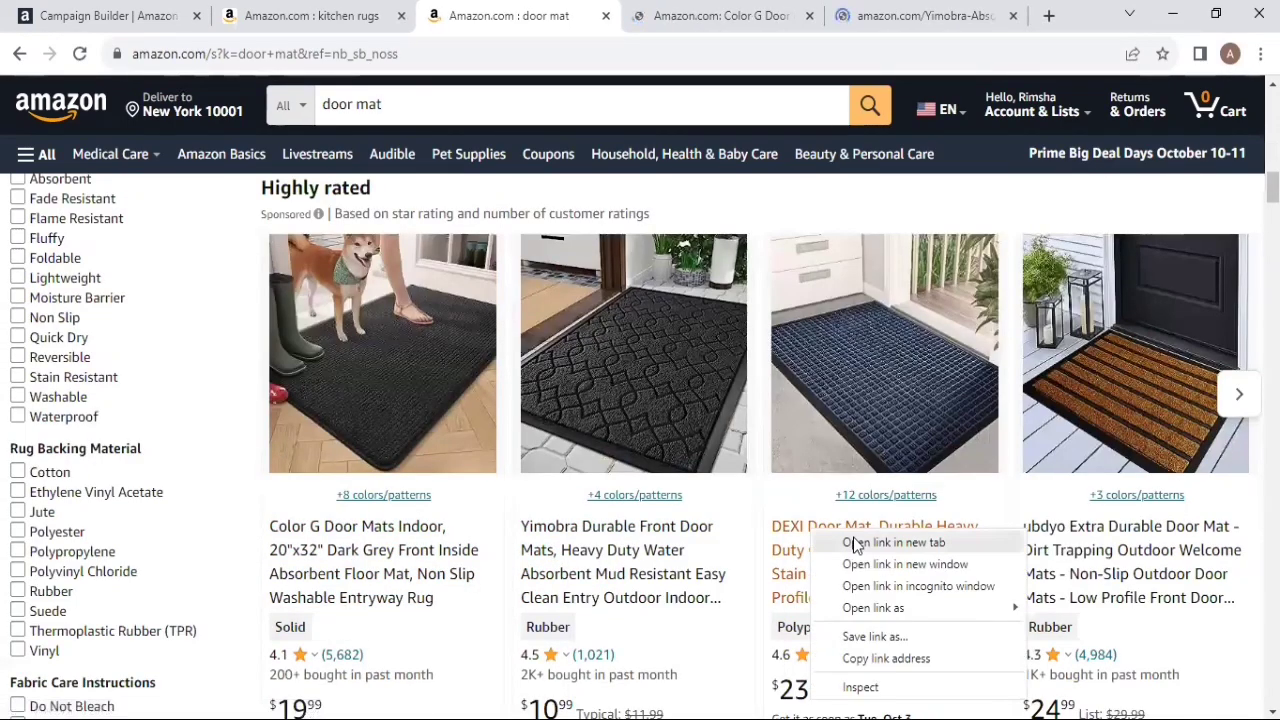
left_click(865, 543)
- Copy the ASIN B089W2SS95 from the Color G page address into the campaign's product list, closing the product page
left_click(622, 15)
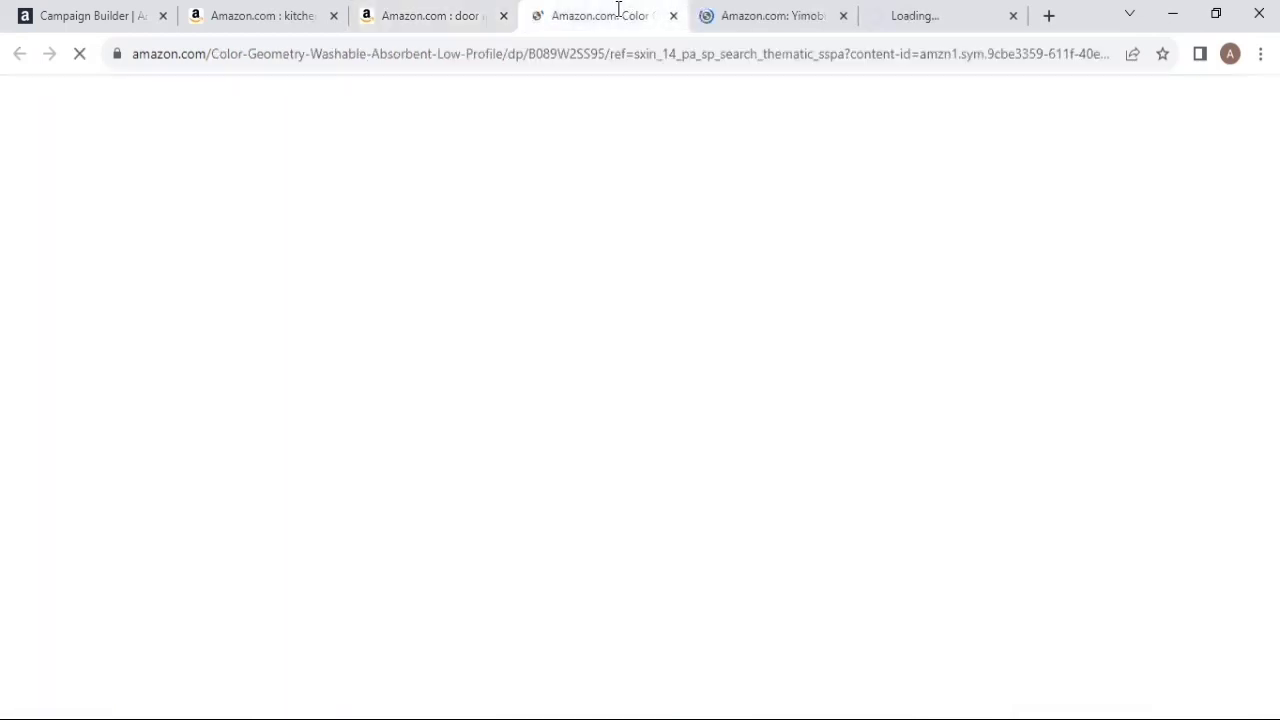
double_click(572, 57)
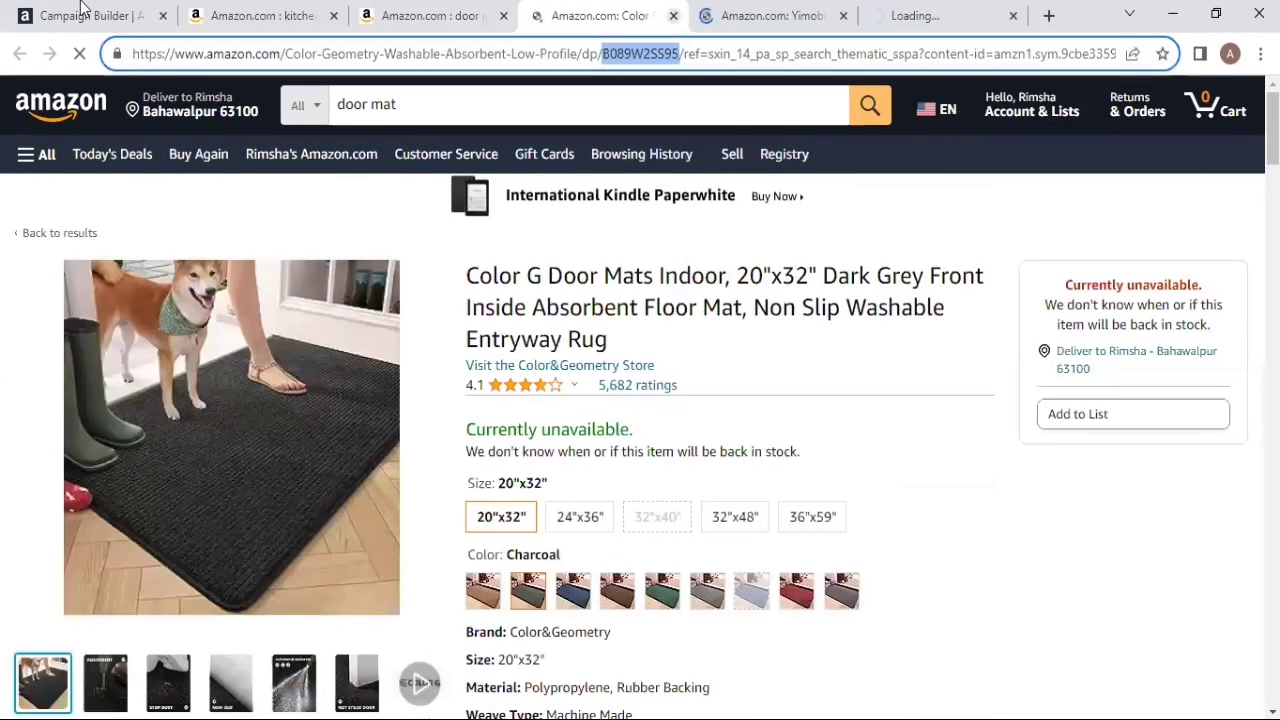
key("ctrl+c")
key("ctrl+w")
left_click(85, 8)
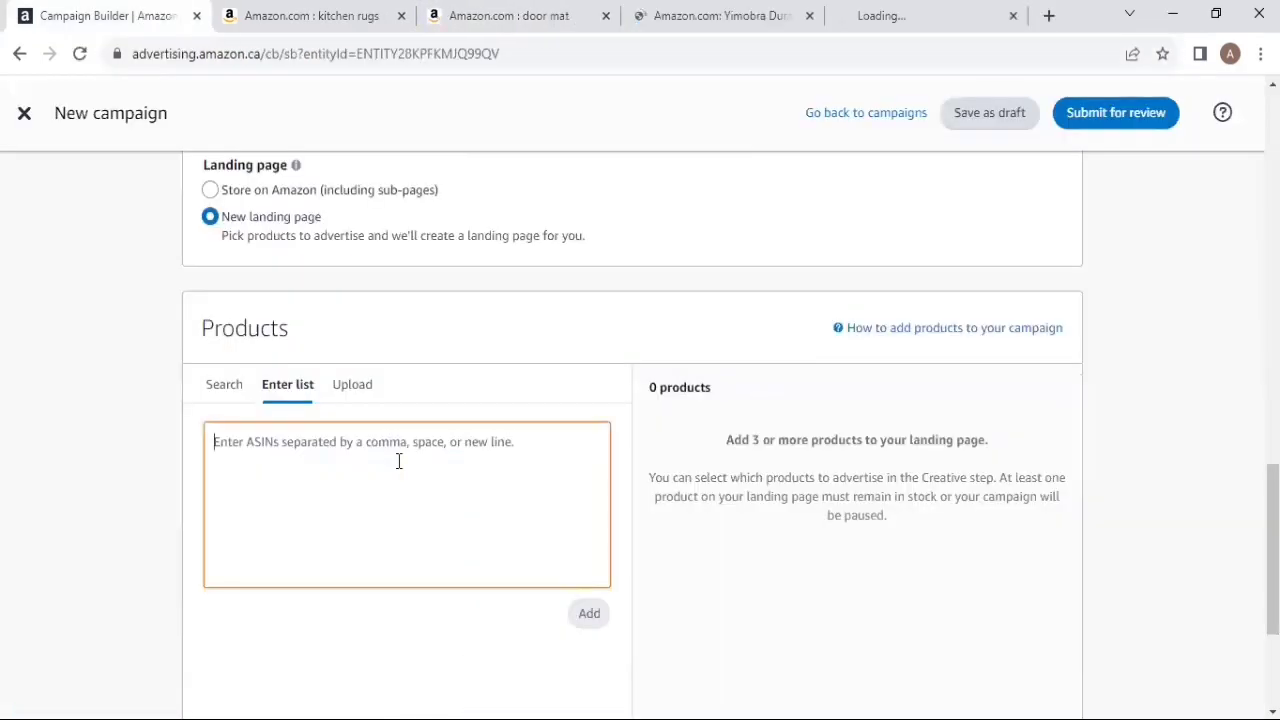
key("ctrl+v")
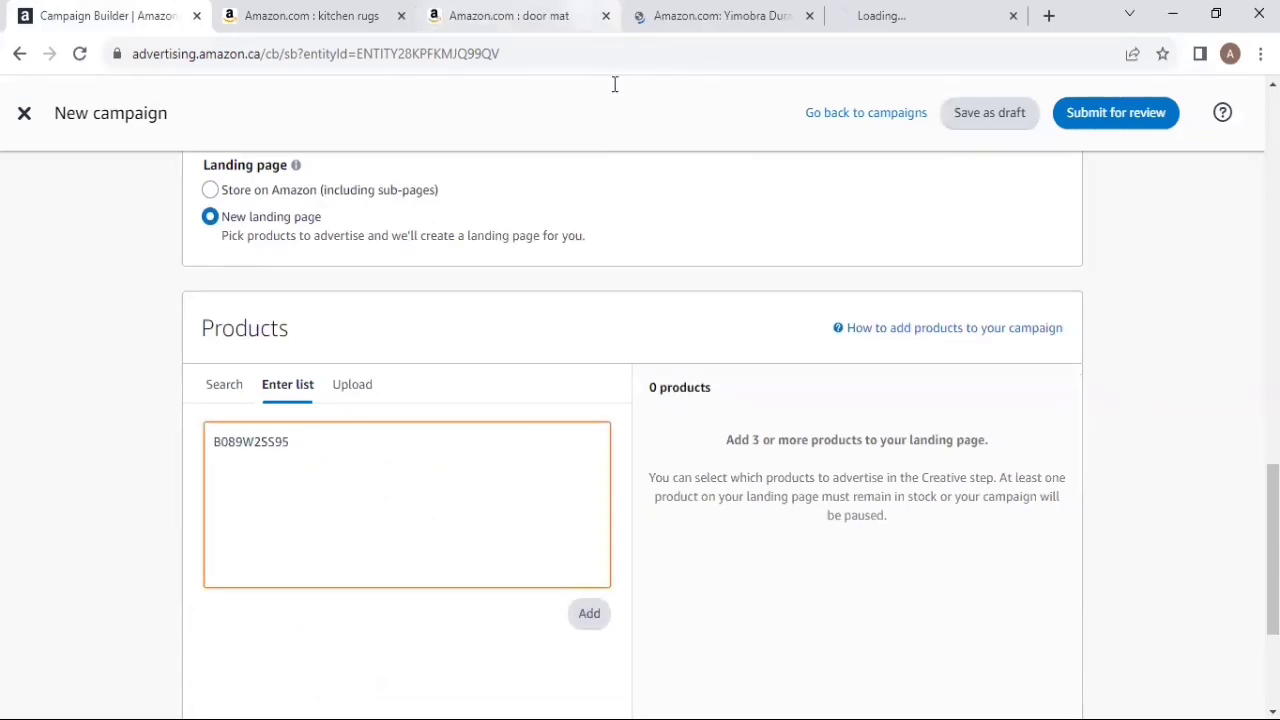
- Copy the ASIN B0B4R5BQTP from the Yimobra page address onto a new line of the campaign's product list
key("ctrl+Tab")
key("ctrl+Tab")
key("ctrl+Tab")
double_click(637, 53)
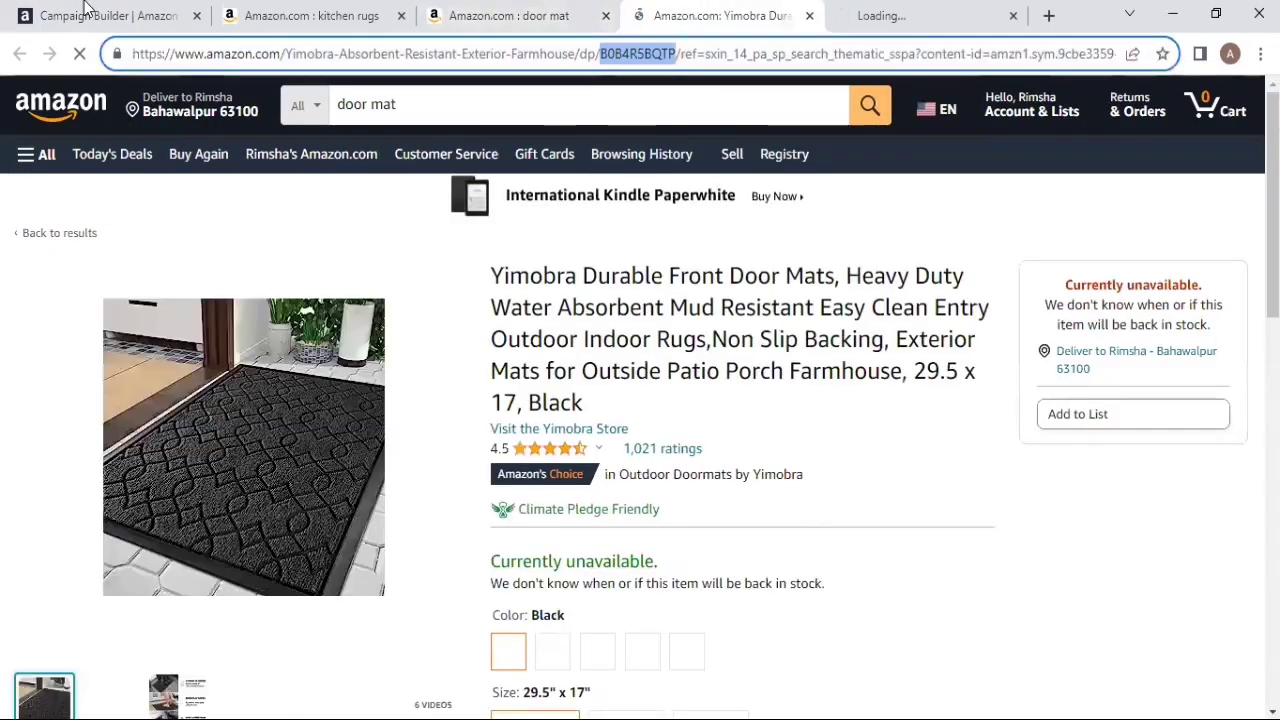
key("ctrl+c")
left_click(85, 8)
key("Return")
key("ctrl+v")
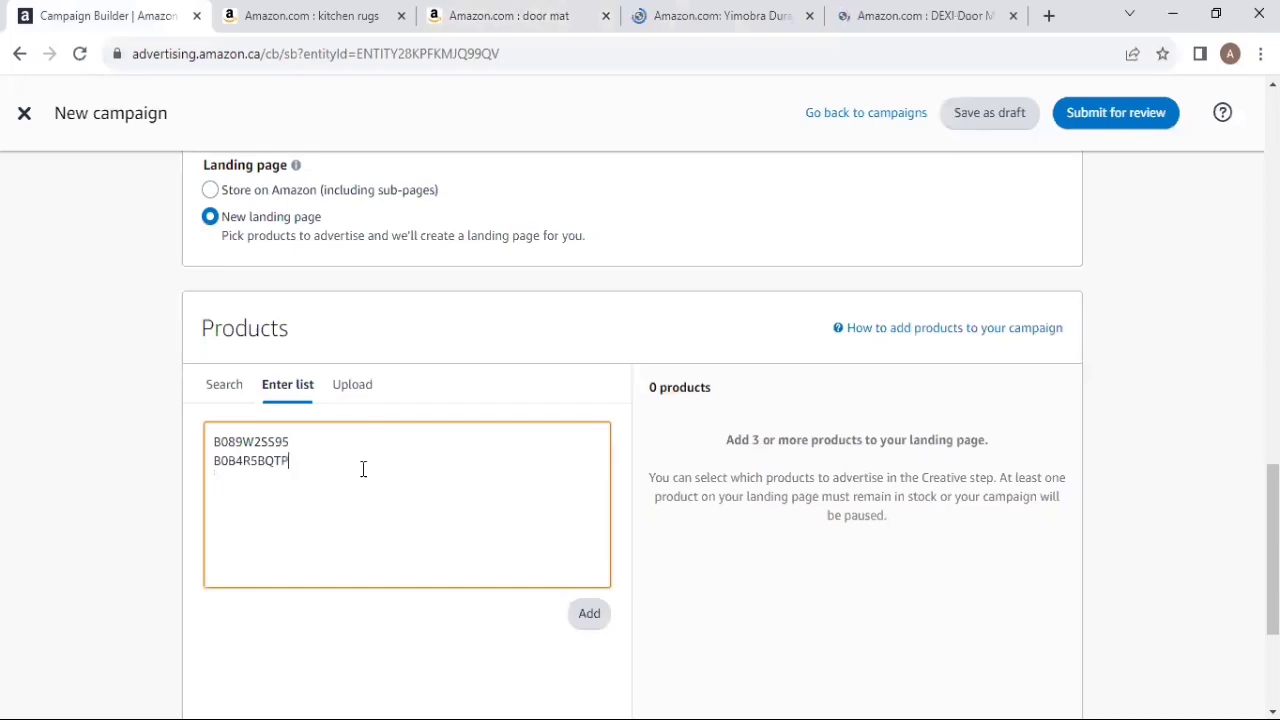
- Copy the DEXI door mat's ASIN B084ZF92LN onto a new line of the list and add the three products to the campaign
left_click(767, 12)
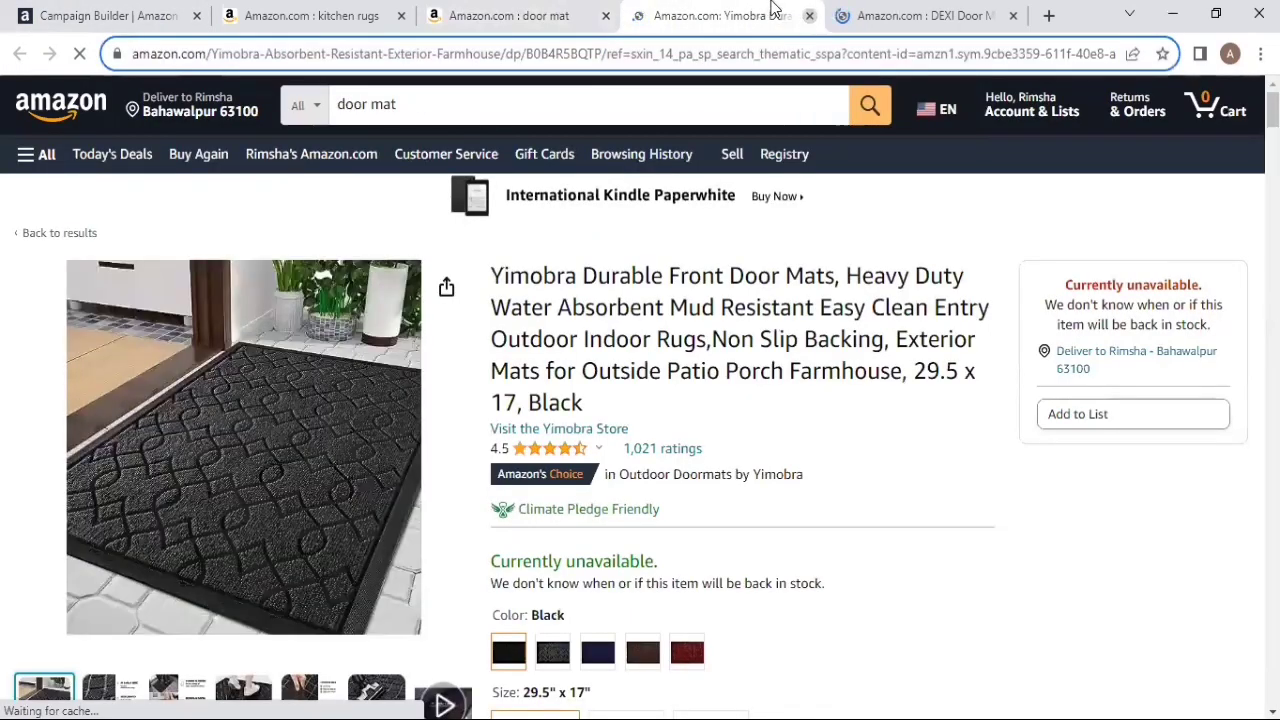
left_click(809, 15)
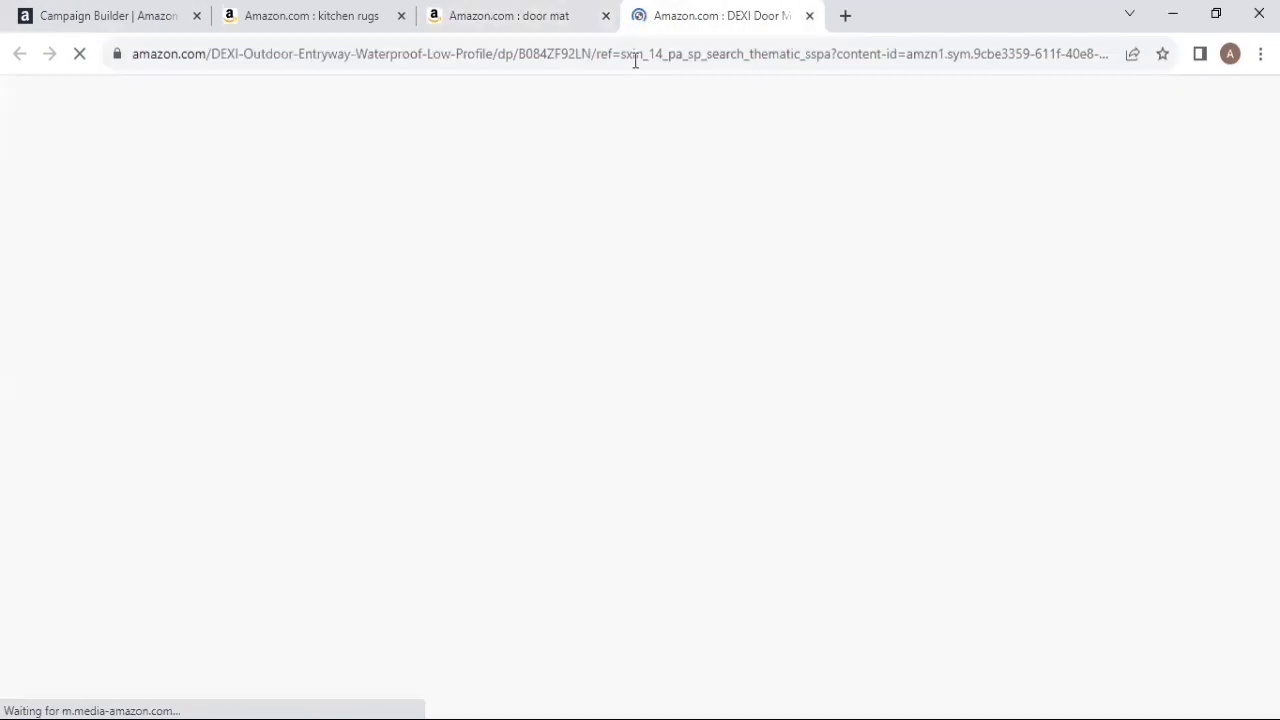
double_click(541, 53)
key("ctrl+c")
key("ctrl+1")
key("Return")
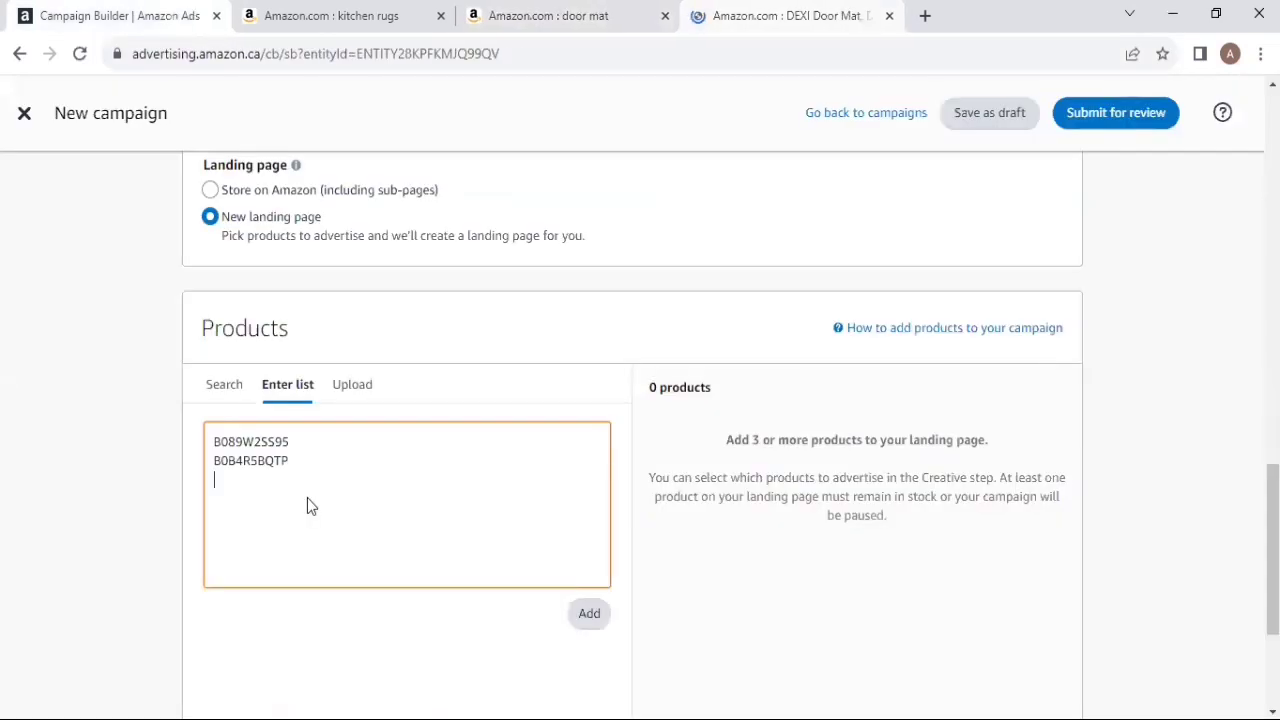
key("ctrl+v")
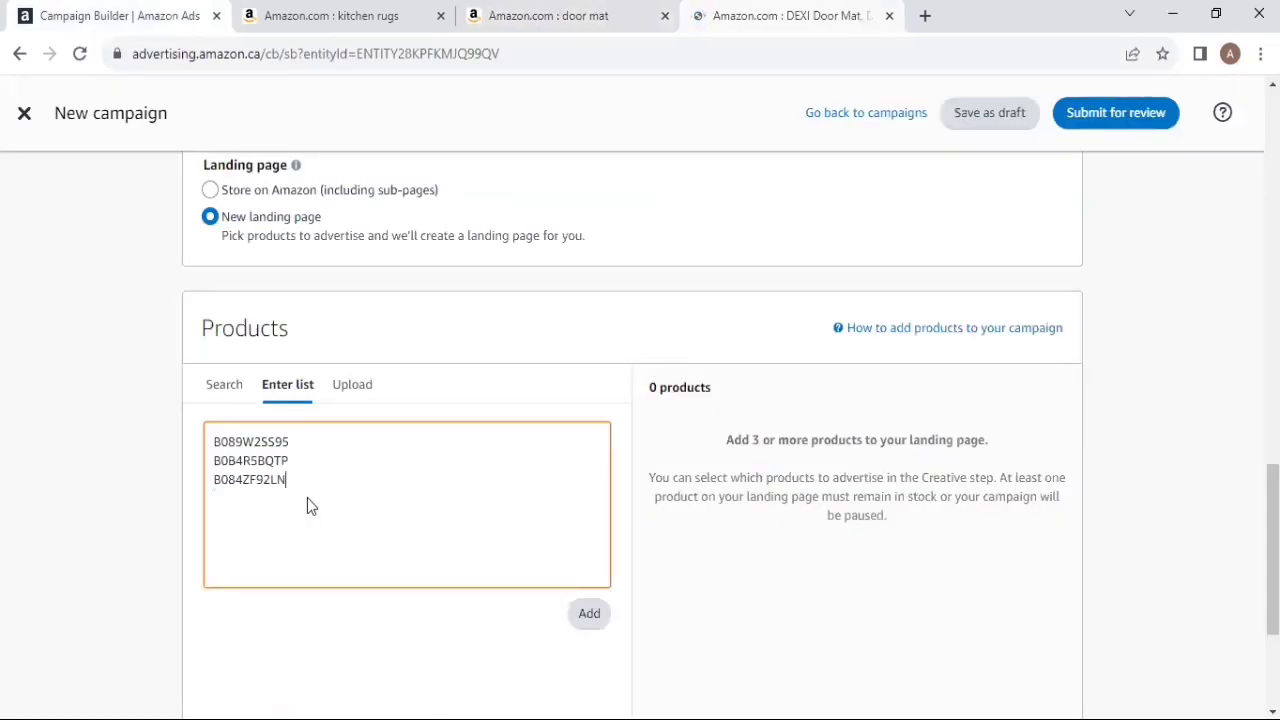
left_click(592, 620)
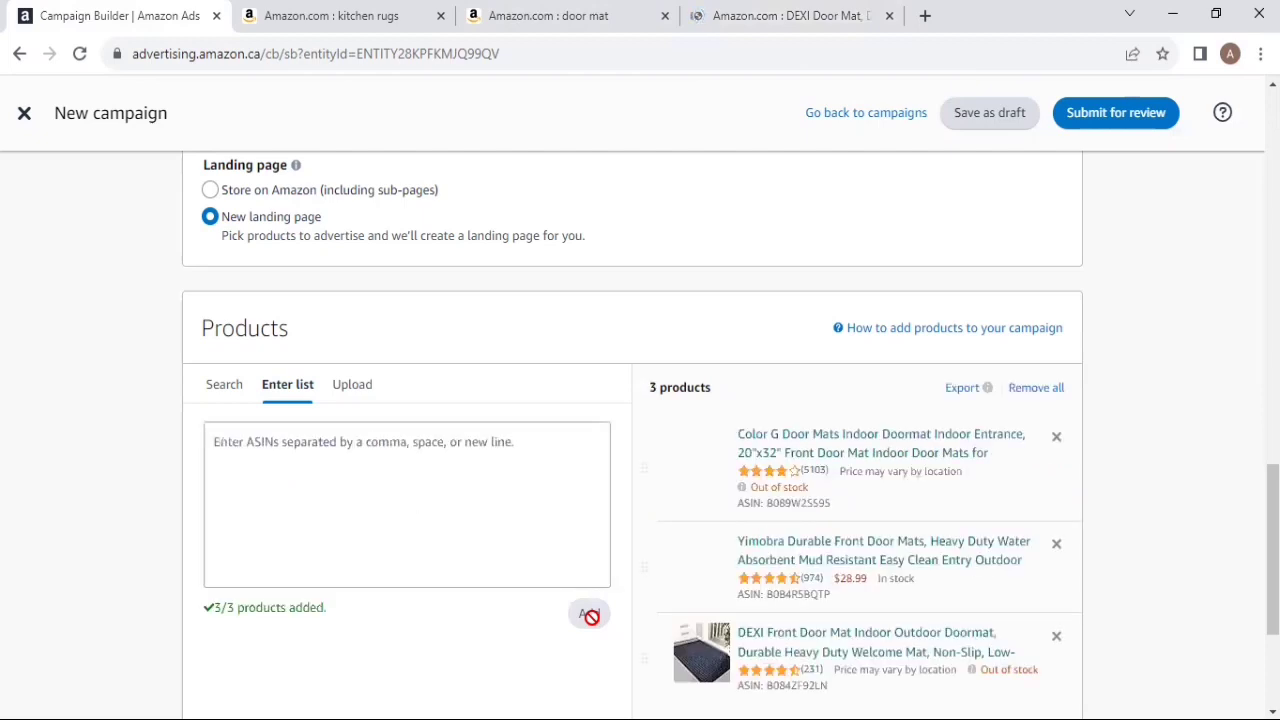
- Review the added products, the targeting options, and the suggested keywords with their match types and bids
scroll(829, 533, "down", 1)
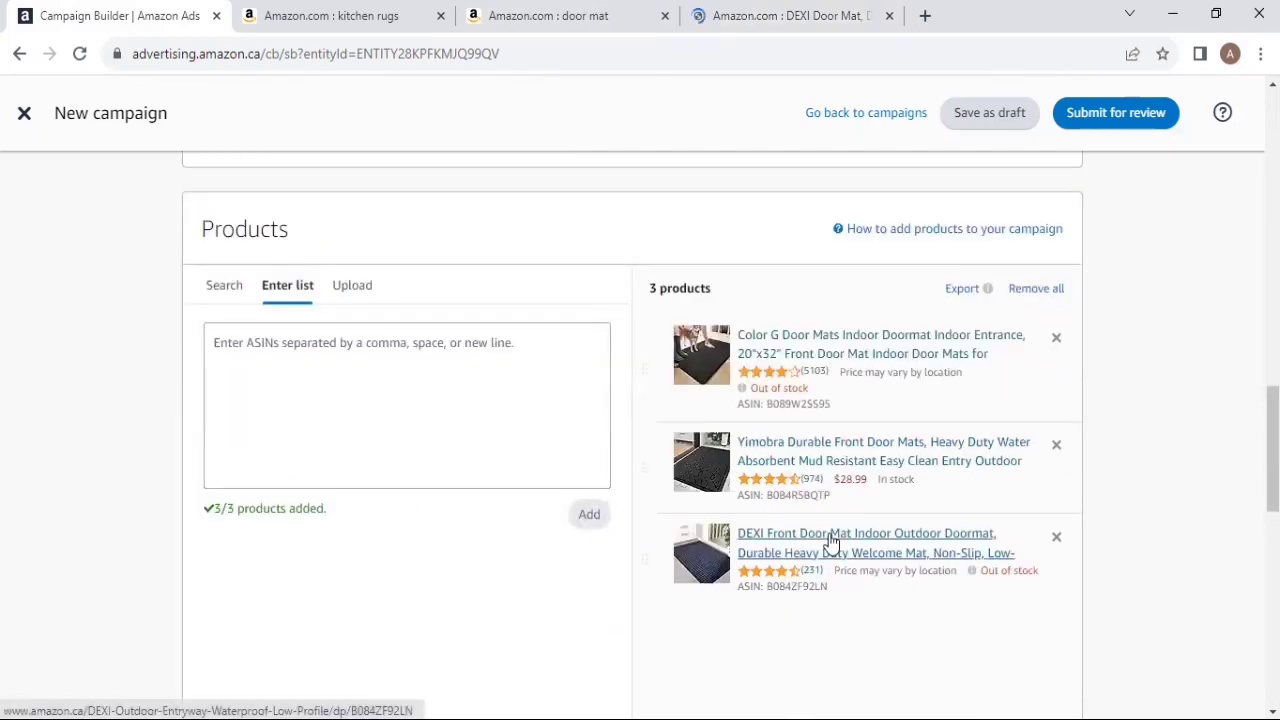
scroll(800, 630, "down", 2)
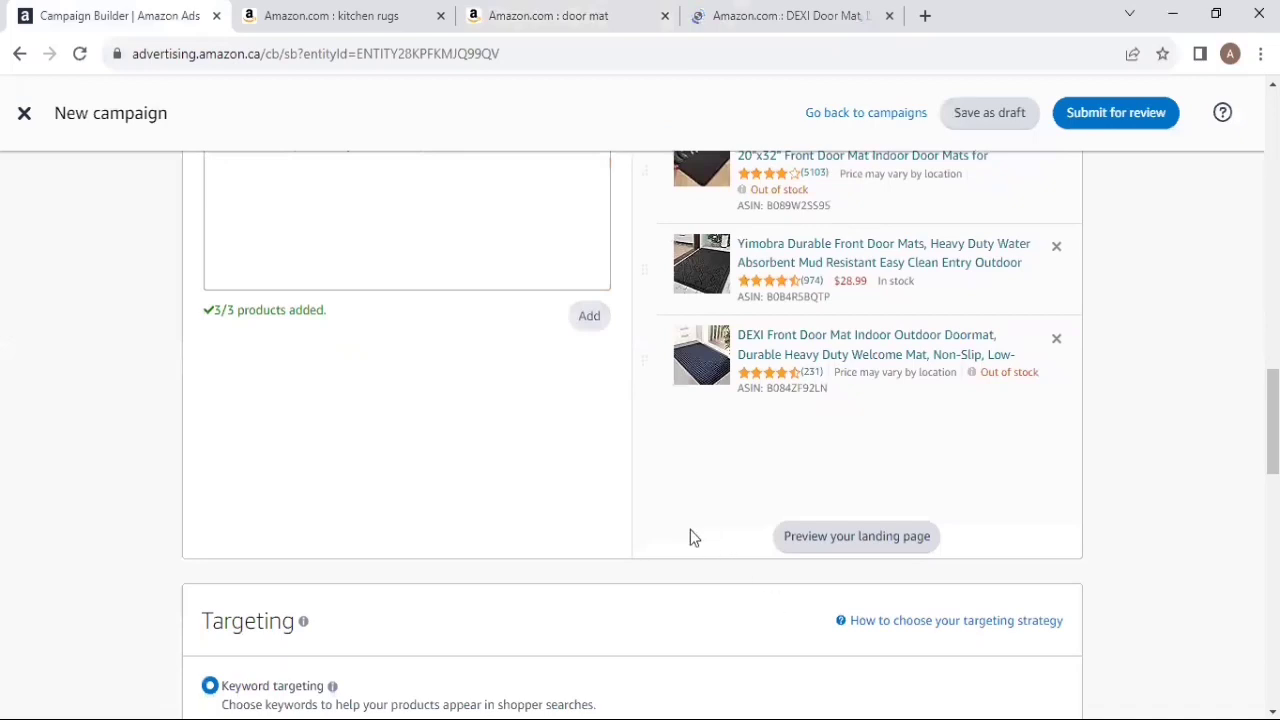
scroll(493, 484, "down", 3)
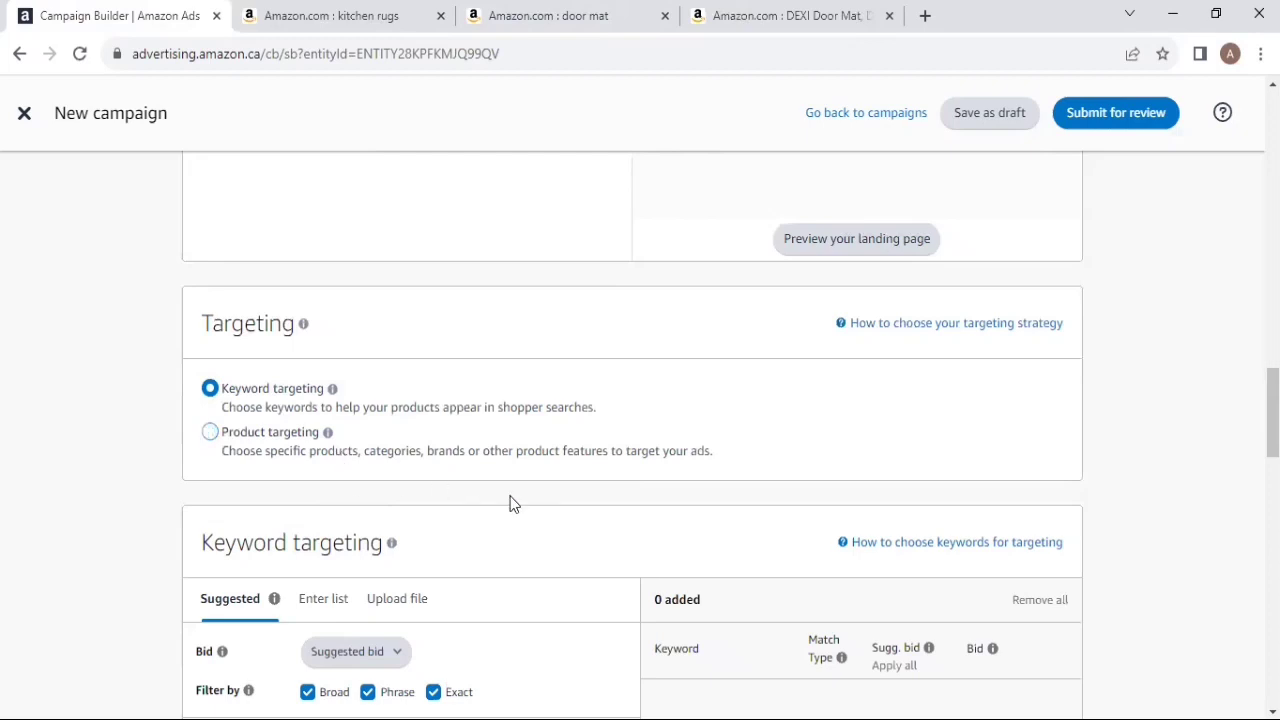
scroll(533, 509, "down", 1)
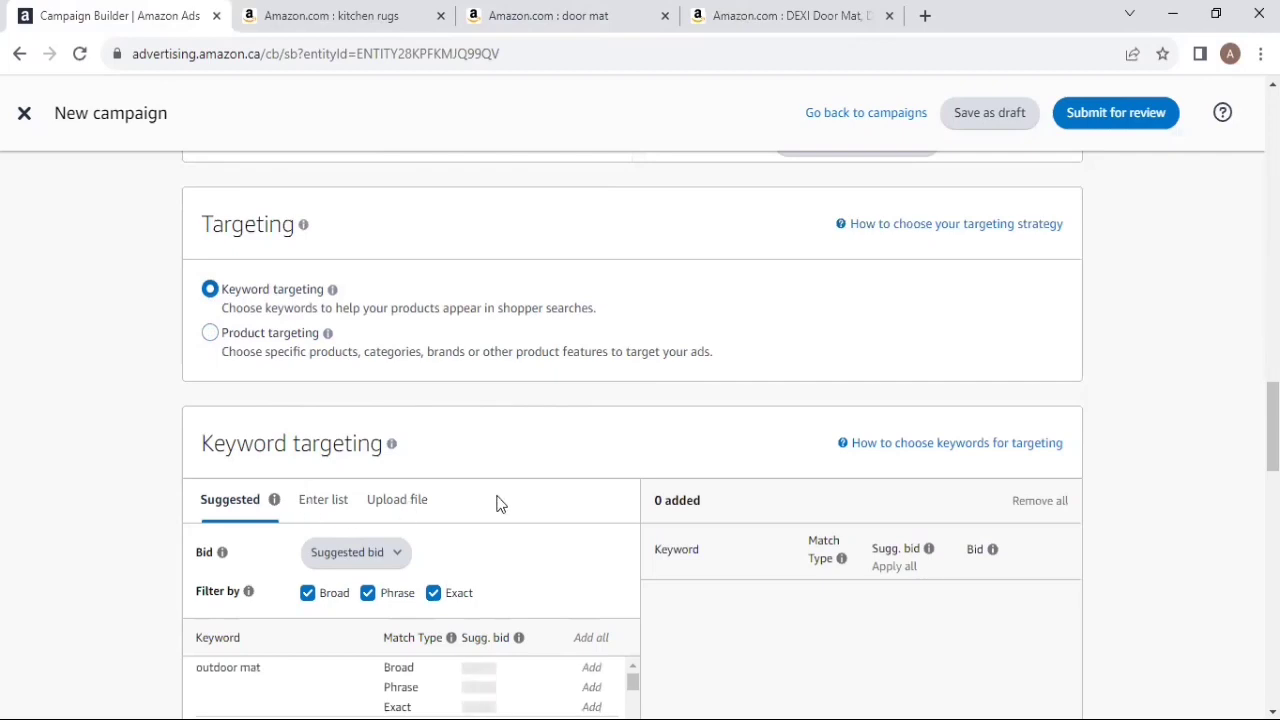
scroll(500, 504, "down", 2)
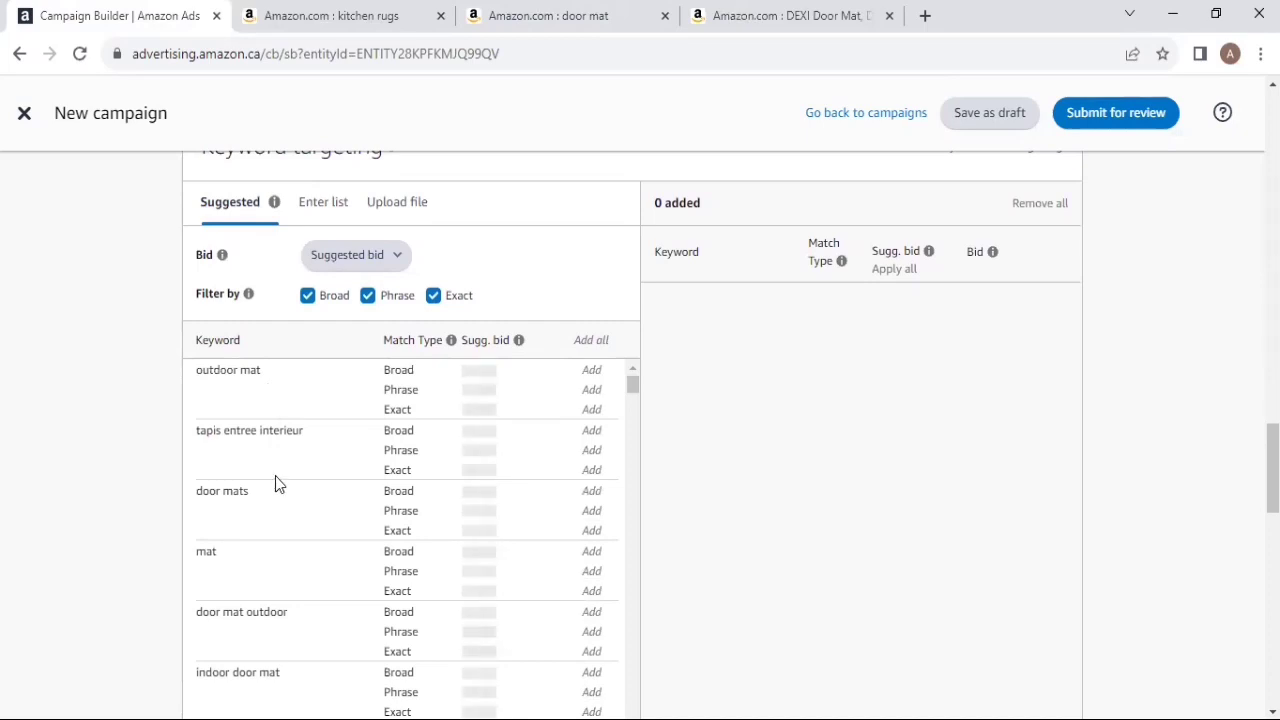
scroll(257, 560, "down", 1)
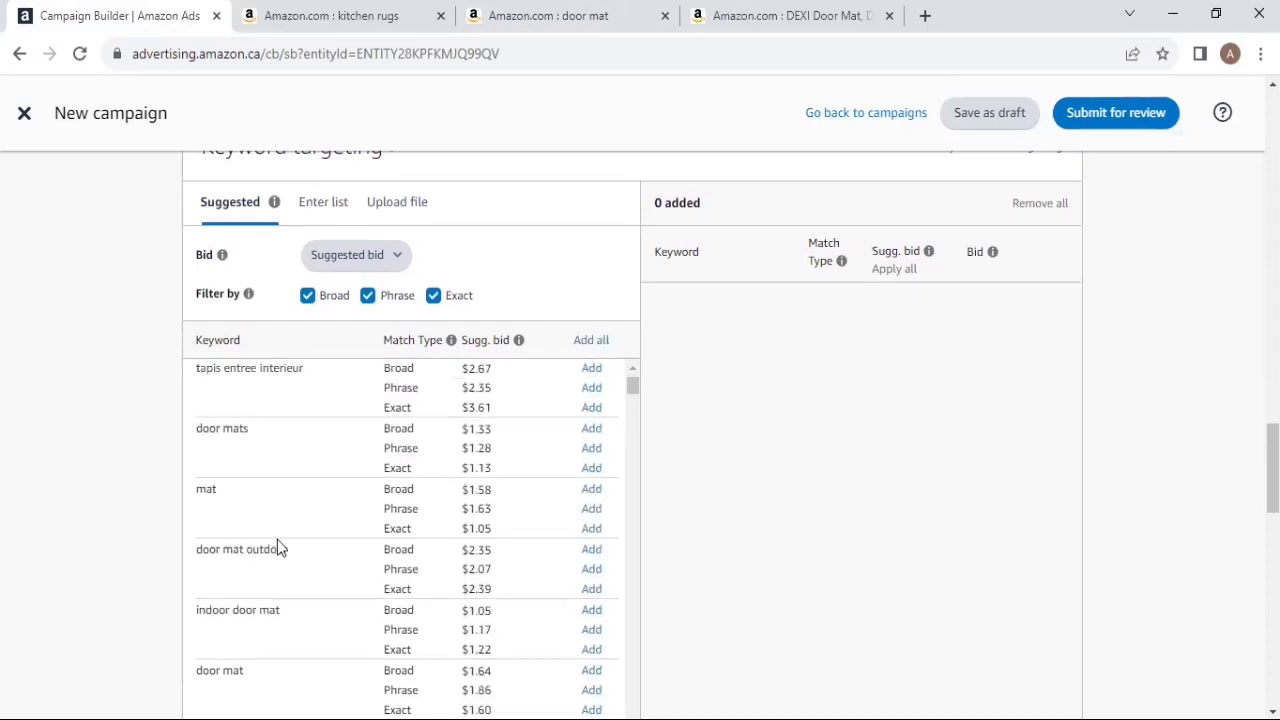
scroll(280, 548, "up", 1)
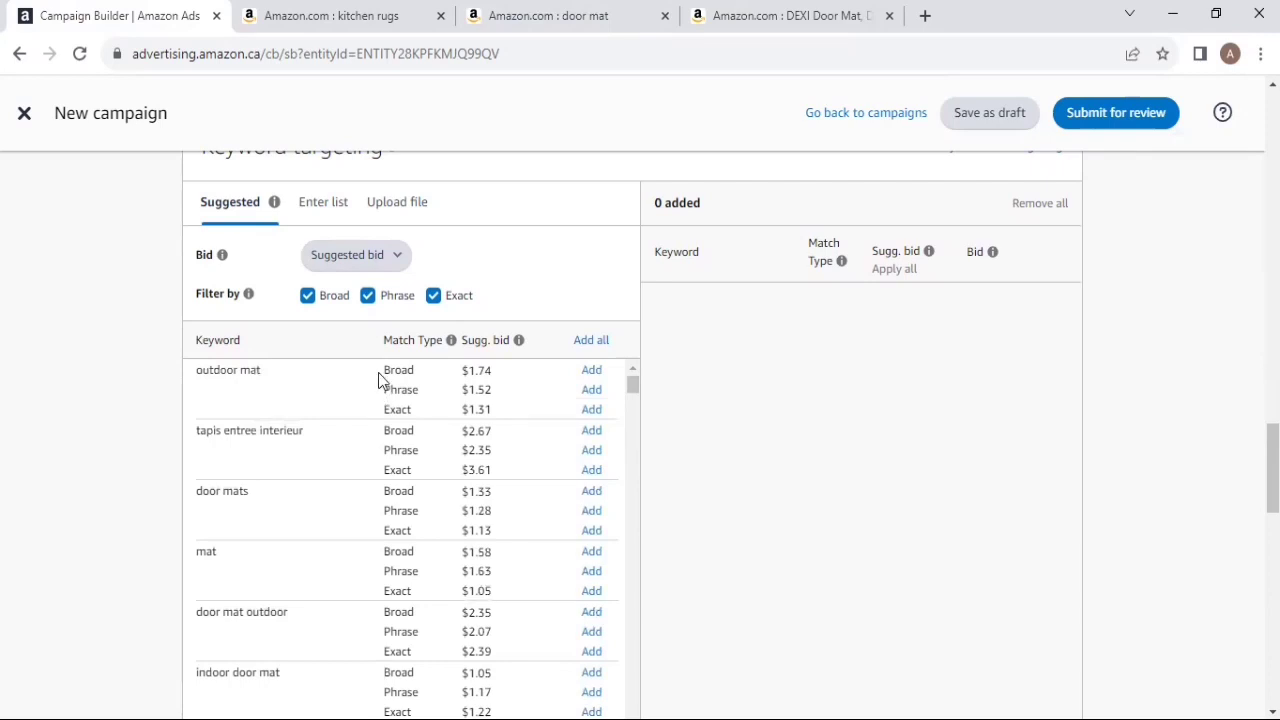
left_click_drag(381, 372, 415, 418)
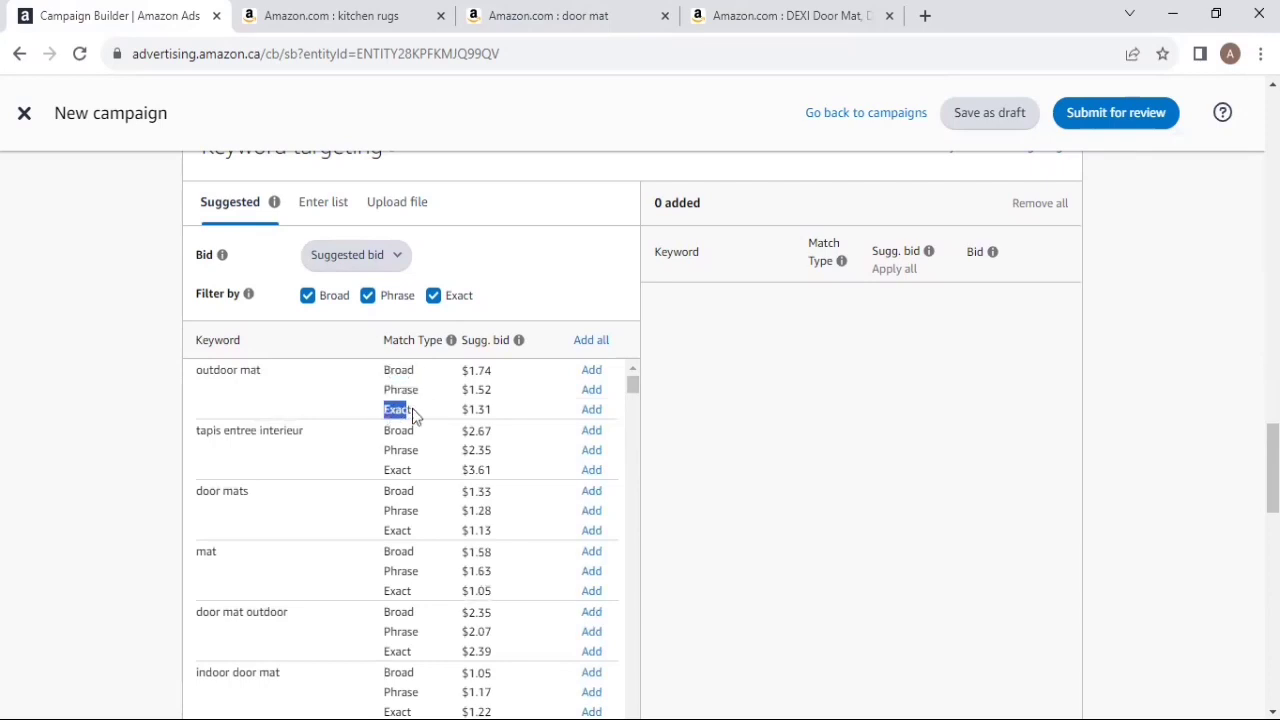
left_click(321, 396)
- Add the suggested keywords outdoor mat, door mats and door mat outdoor as exact match and check the added list
scroll(740, 515, "down", 1)
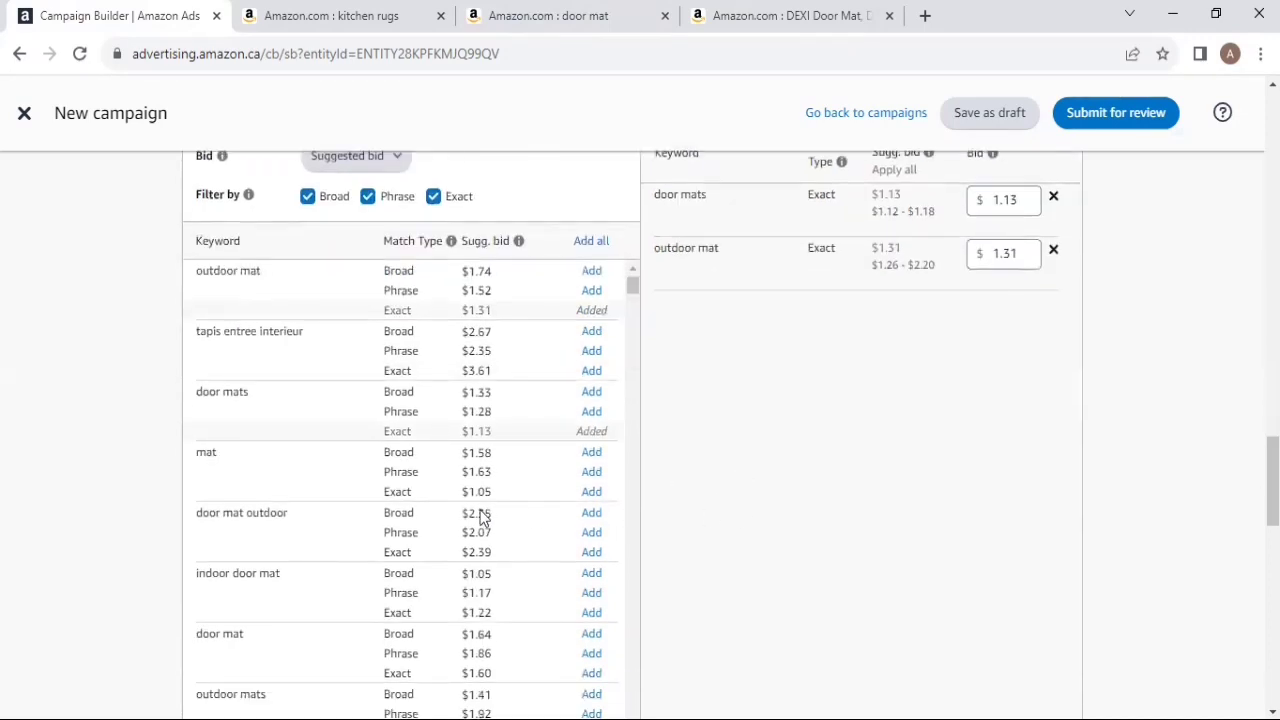
scroll(500, 530, "down", 1)
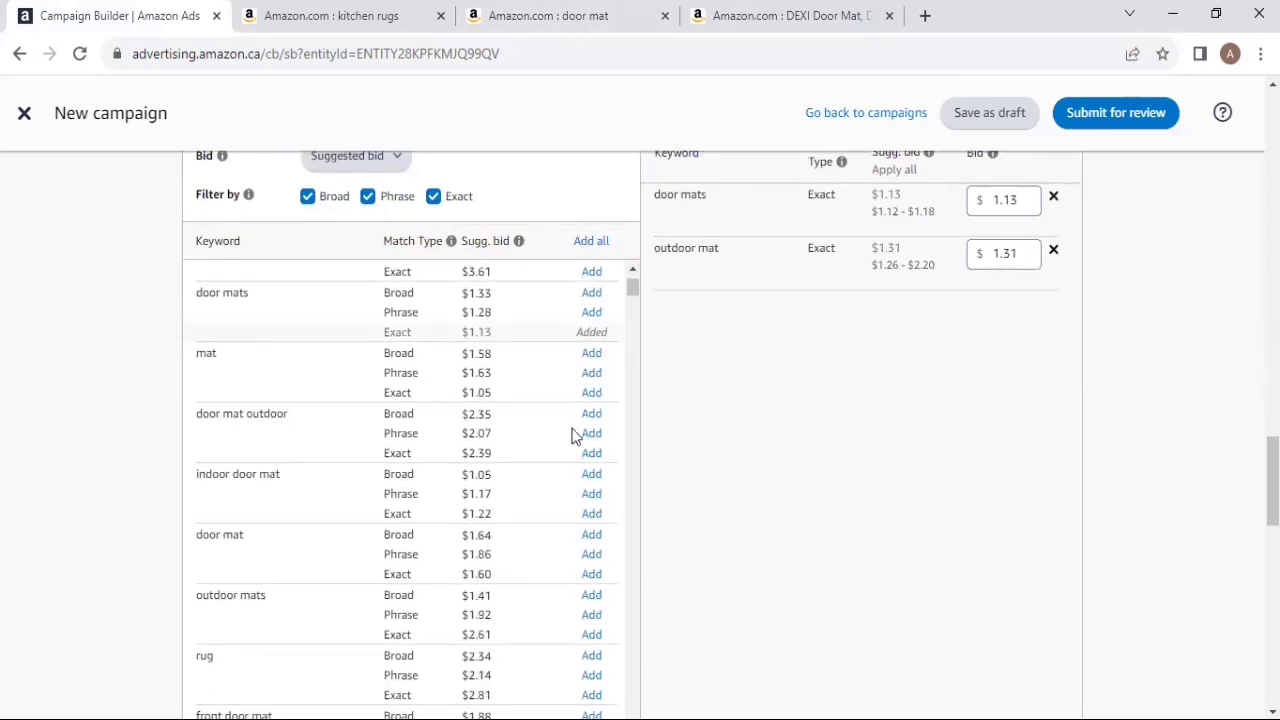
left_click(592, 457)
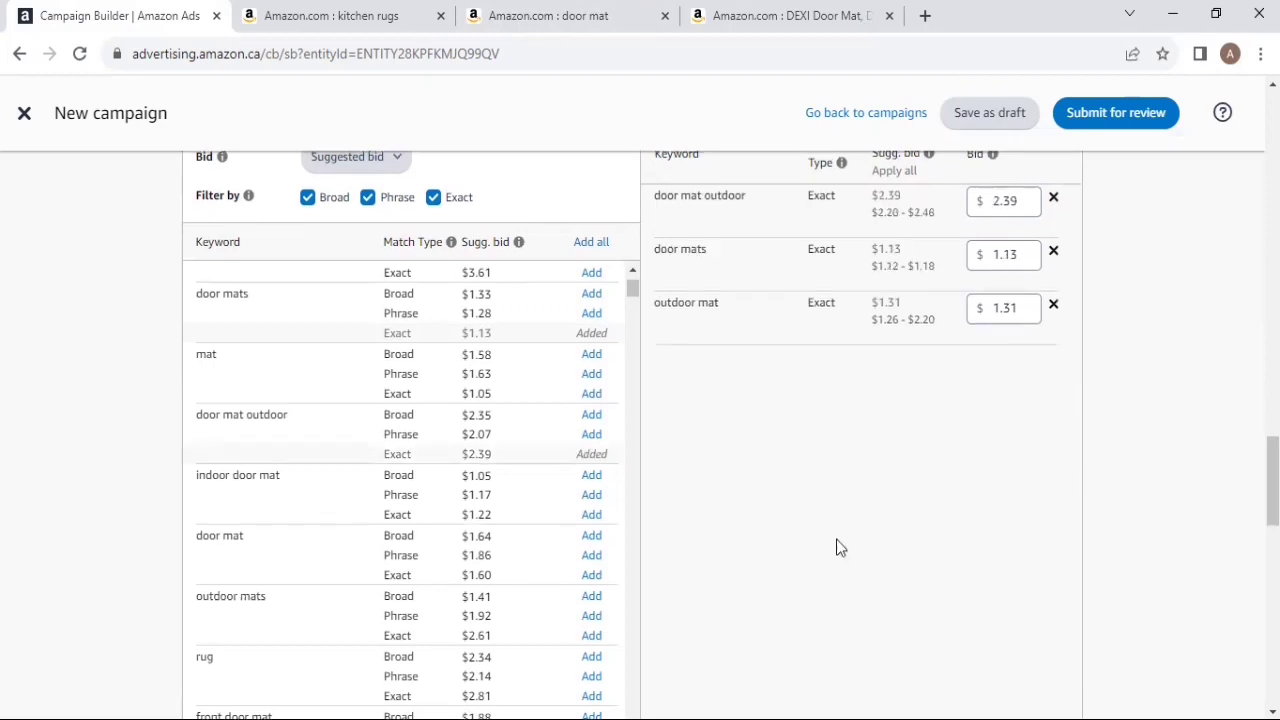
scroll(838, 545, "up", 1)
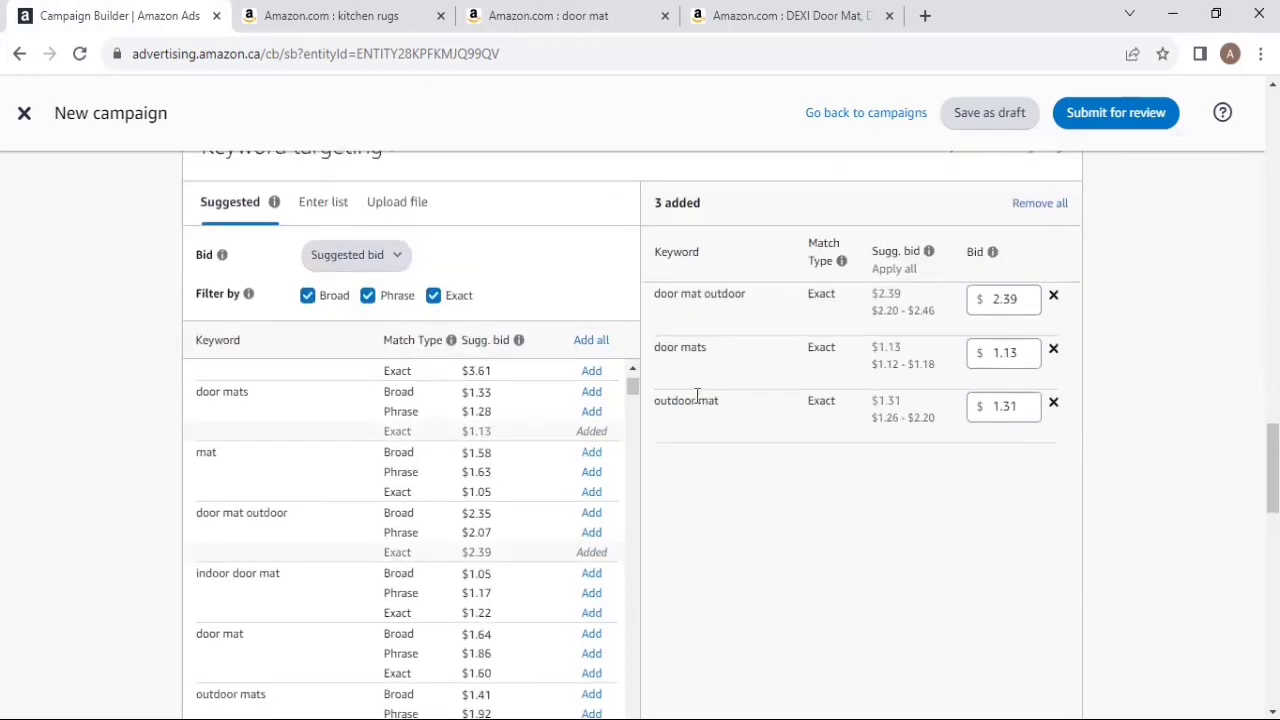
left_click_drag(720, 402, 652, 317)
left_click(757, 472)
left_click(806, 522)
- Review the negative keyword targeting section, the ad name and the creative items of the product collection ad
scroll(823, 414, "down", 7)
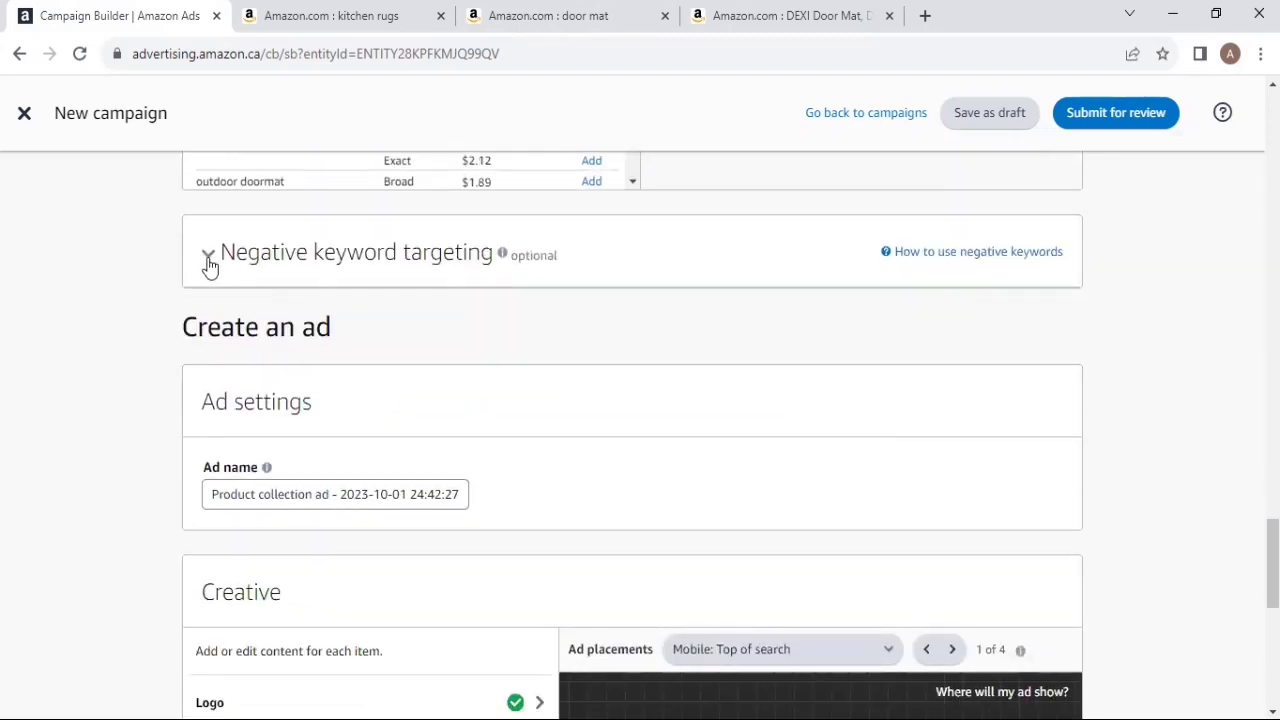
scroll(403, 363, "down", 1)
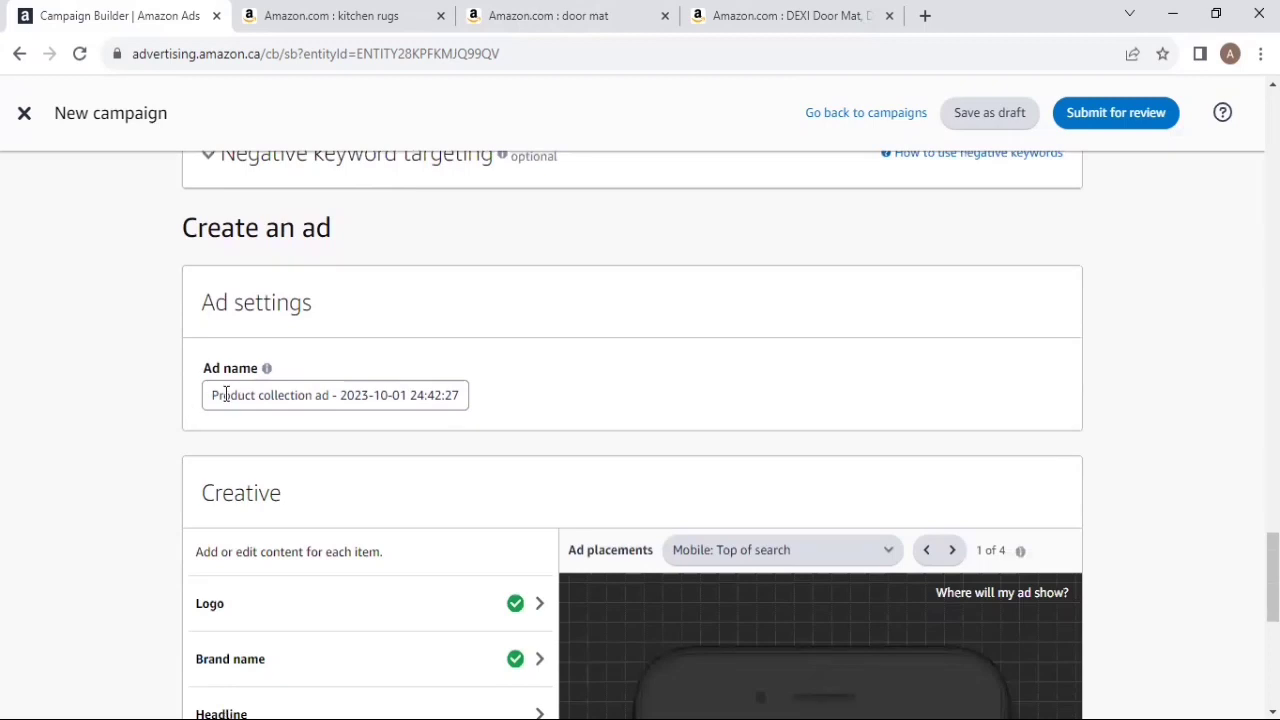
left_click_drag(211, 394, 424, 392)
left_click(637, 417)
scroll(505, 403, "down", 4)
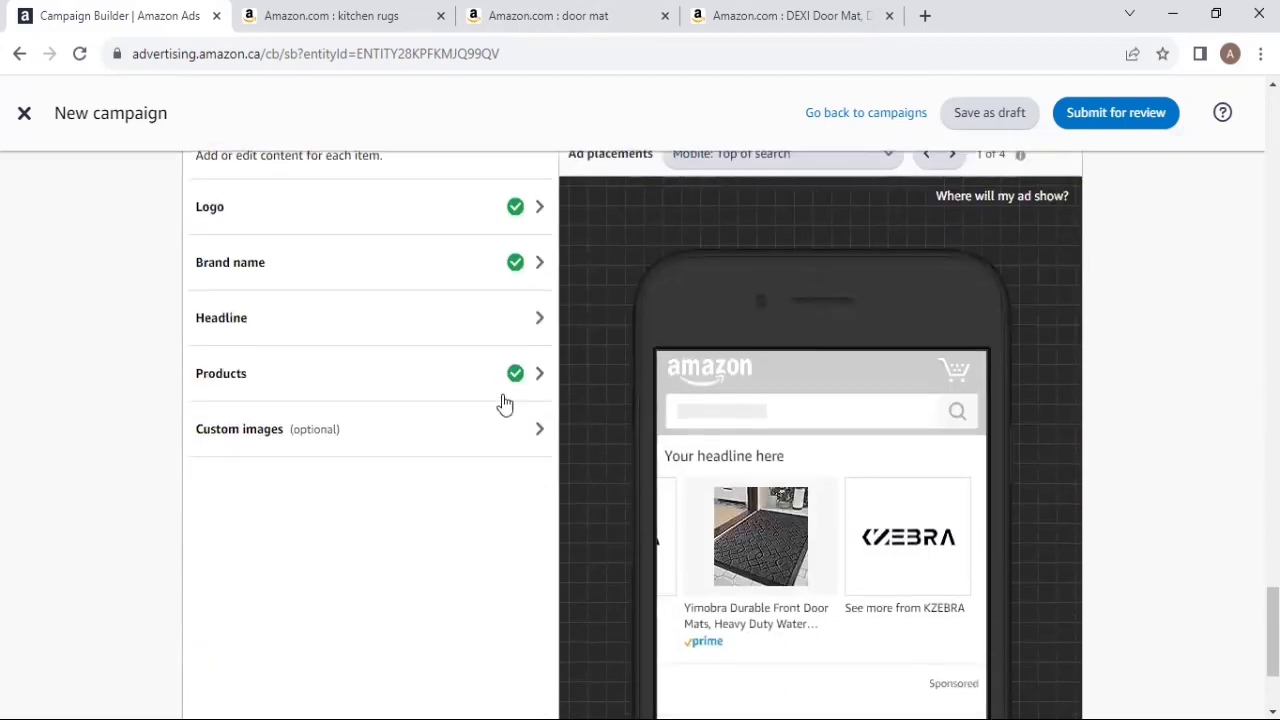
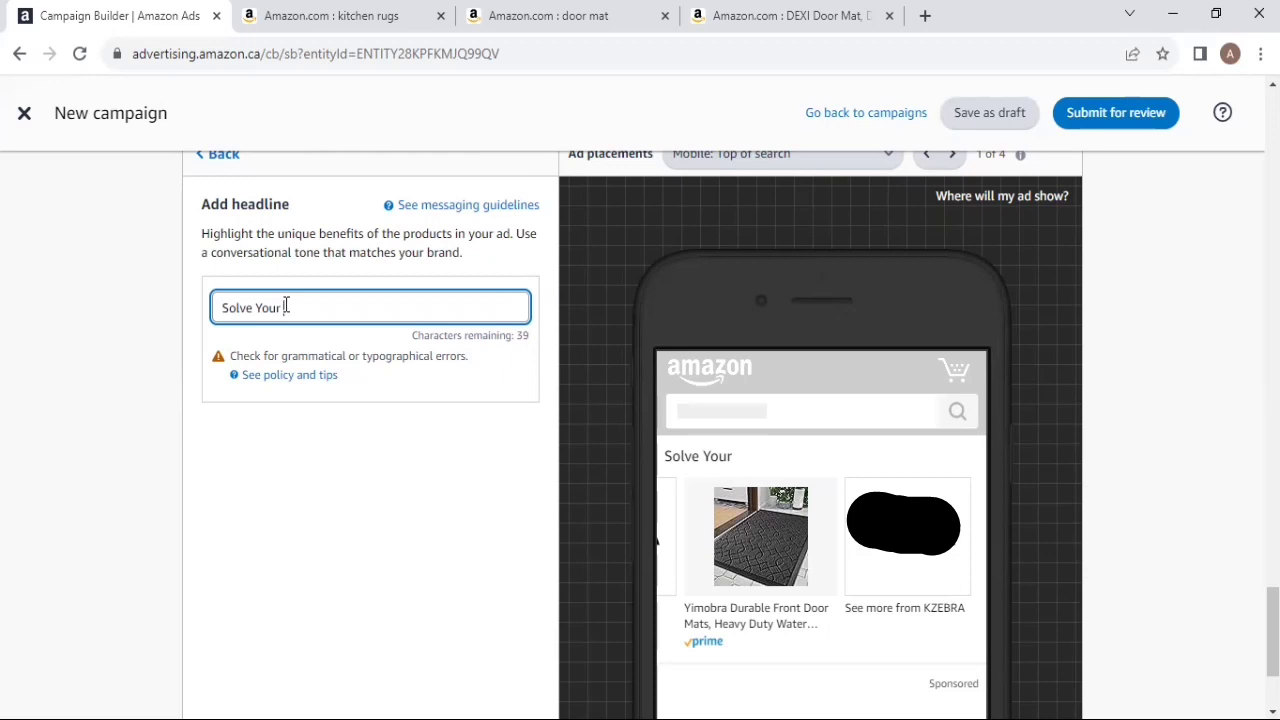
- Complete the ad headline as "Solve Your Kitchen Problems" and return to the list of creative items
type("chen")
key("BackSpace")
type("n")
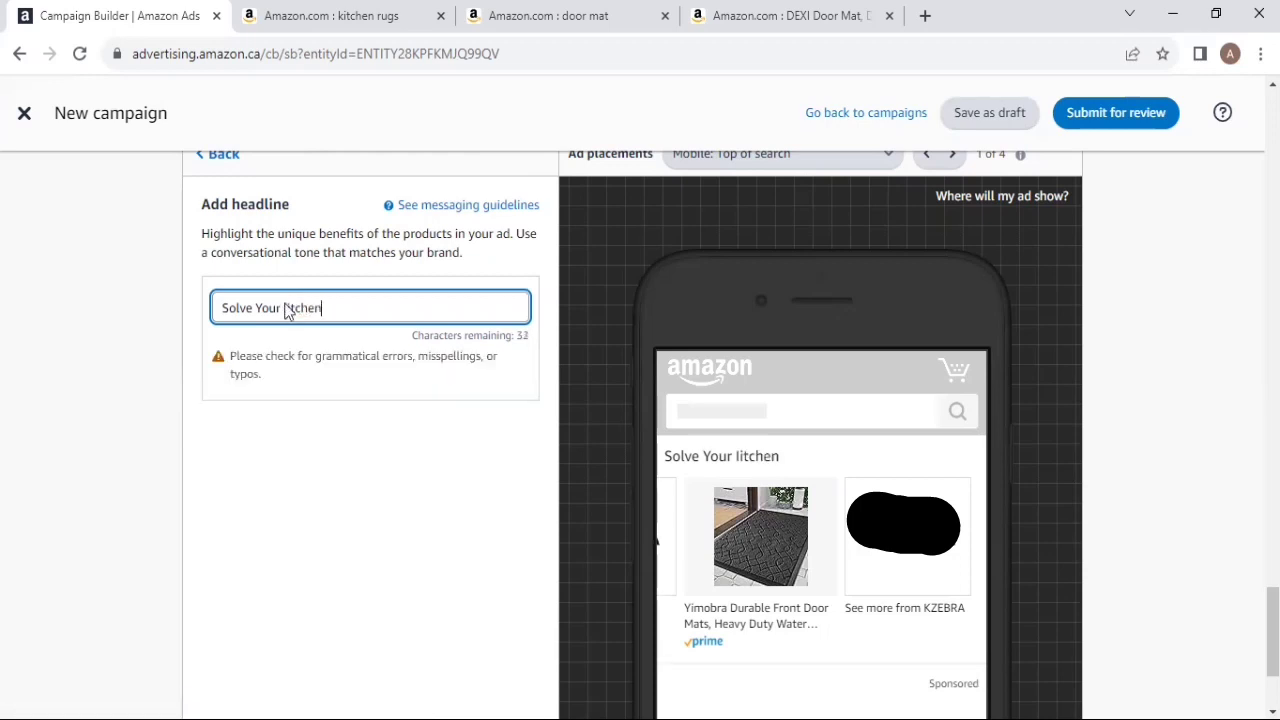
type(" Problems")
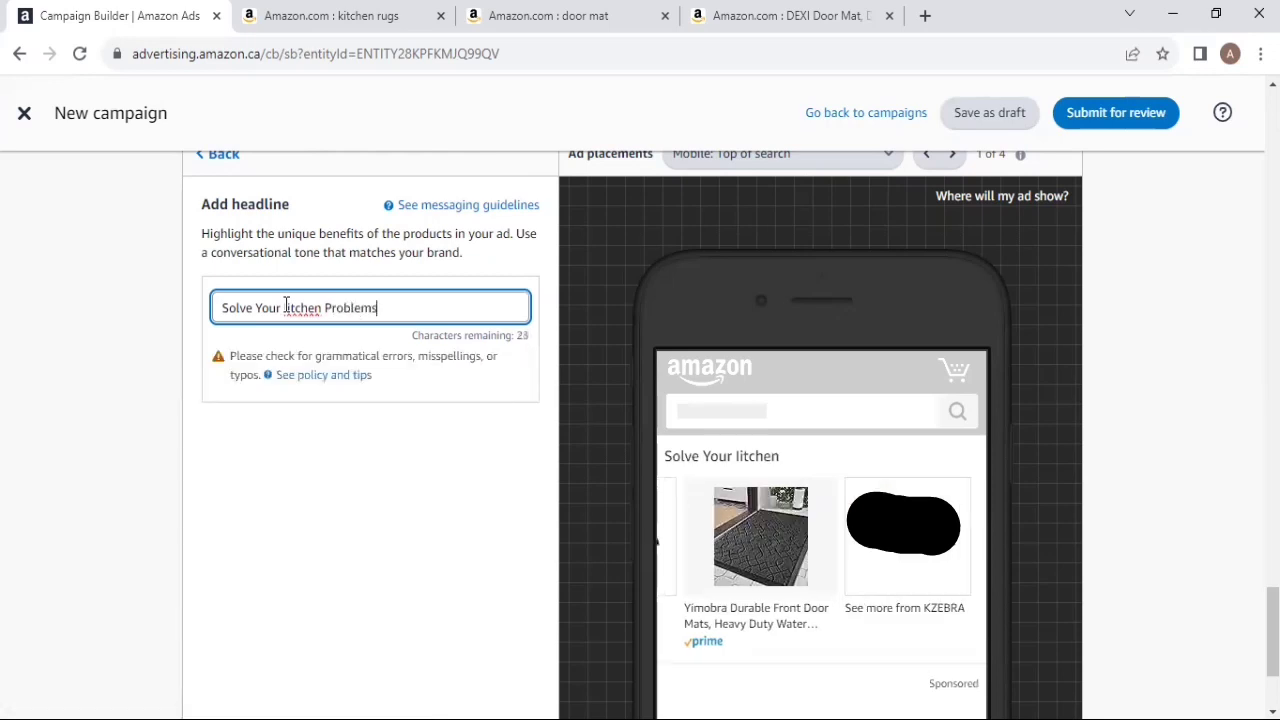
left_click(286, 480)
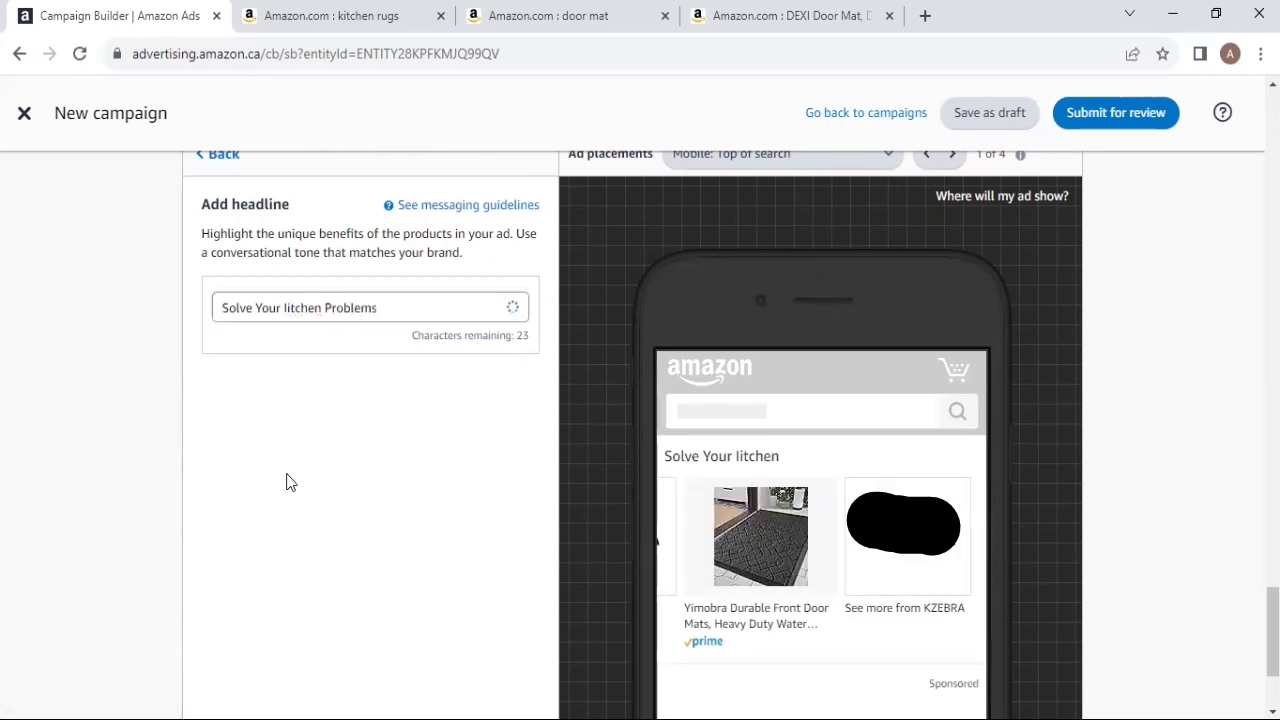
left_click(286, 308)
key("BackSpace")
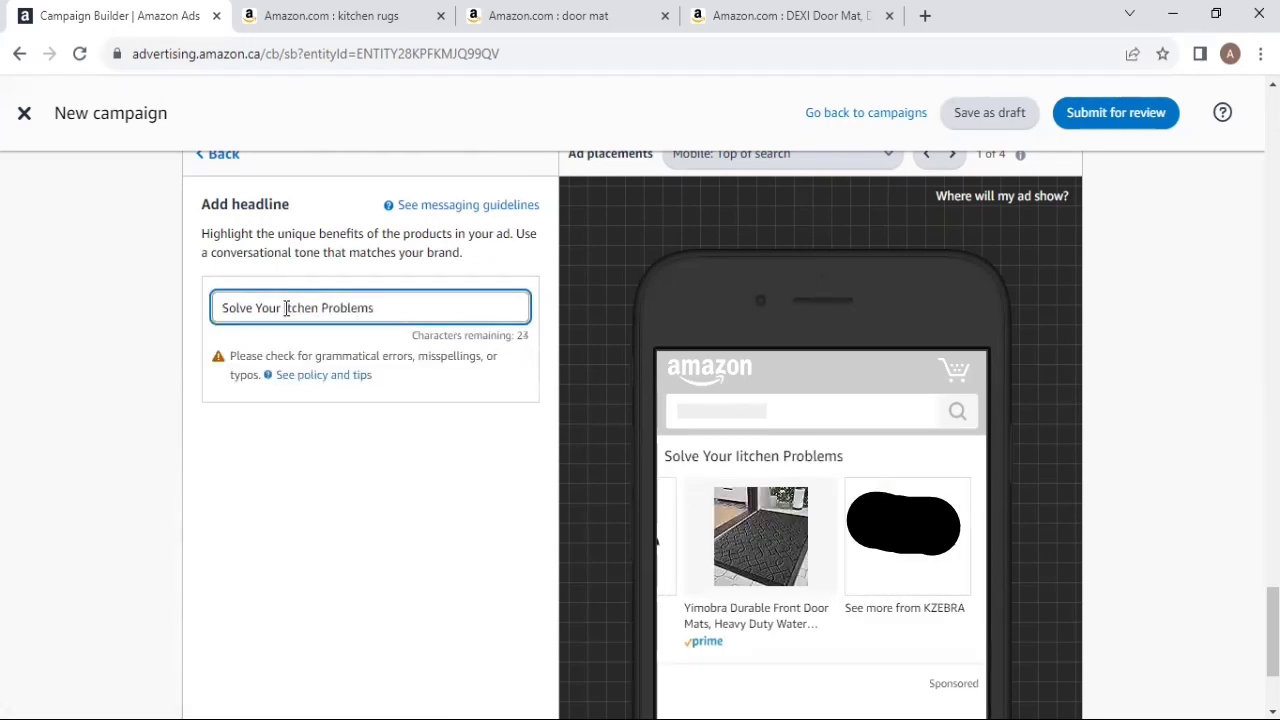
type("K")
left_click(354, 494)
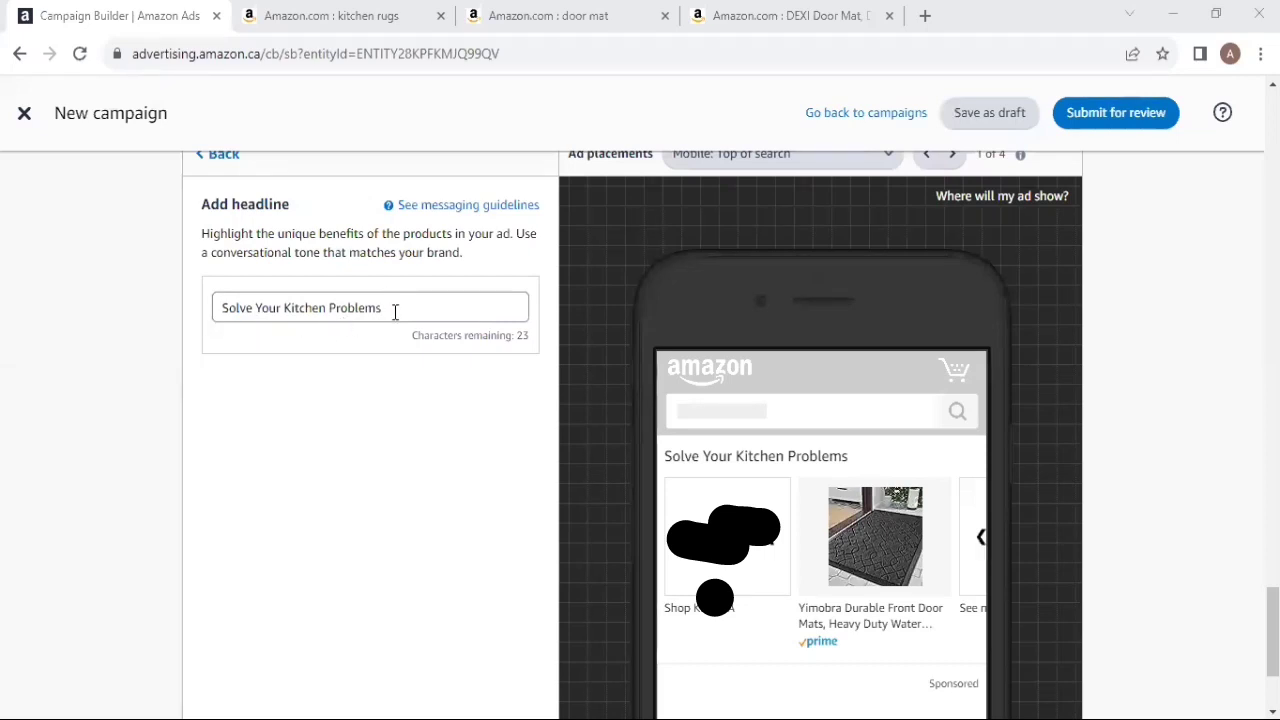
left_click_drag(395, 312, 211, 309)
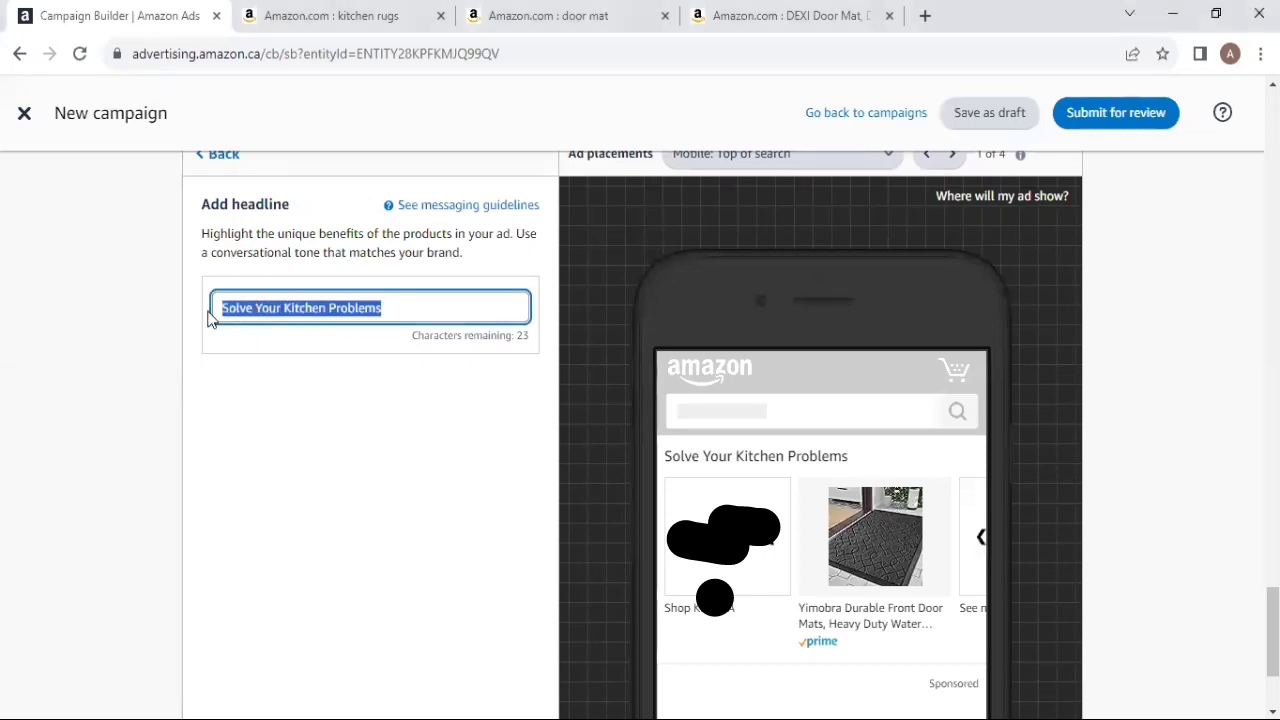
left_click(305, 360)
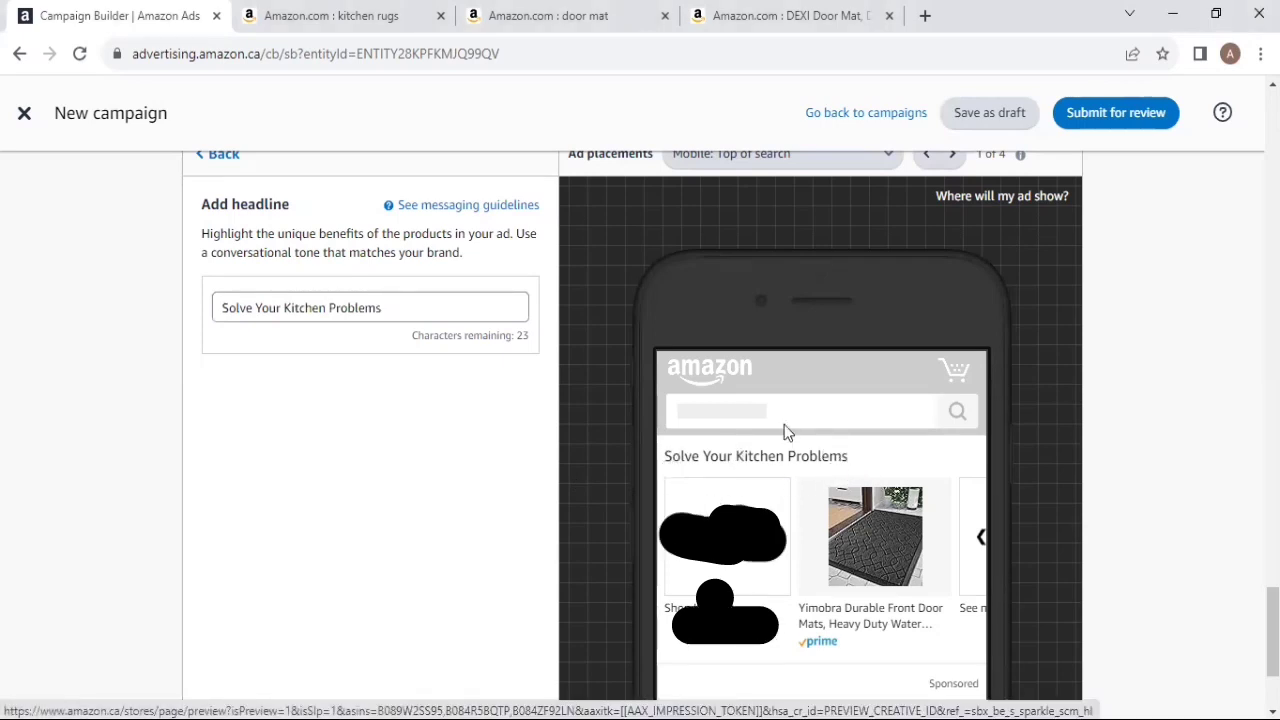
scroll(357, 474, "up", 1)
left_click(222, 256)
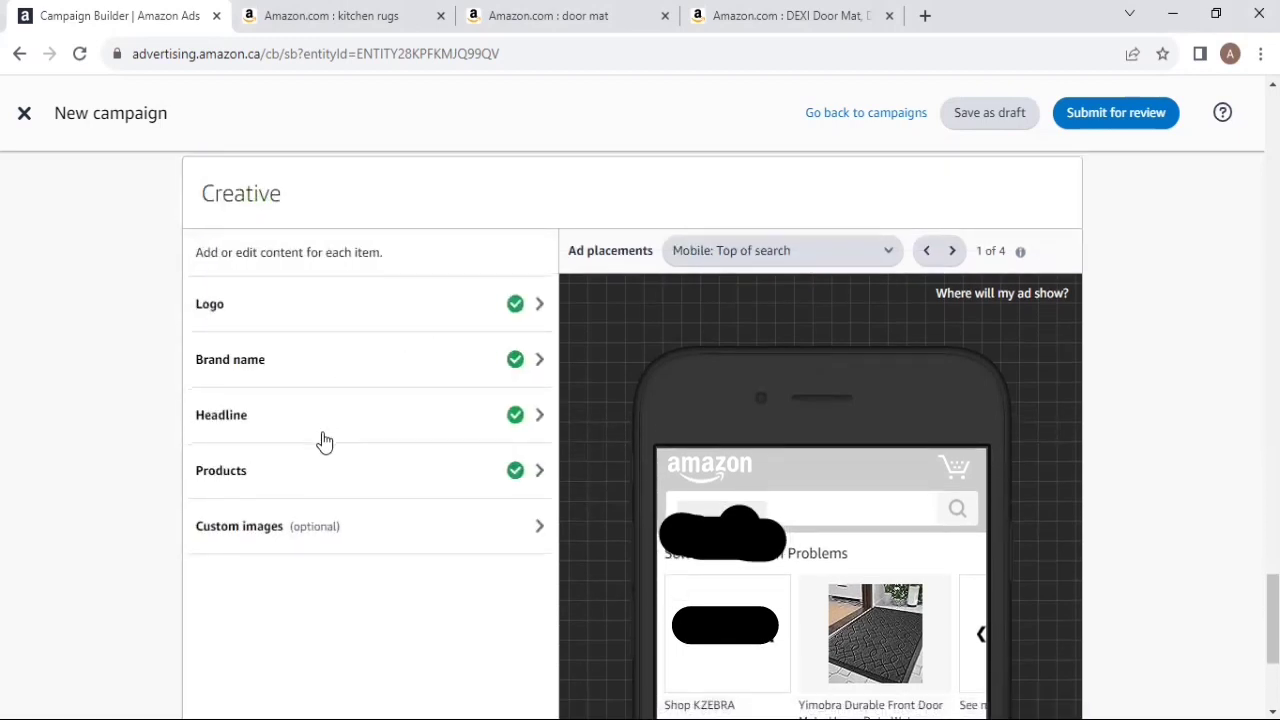
- Examine the image specs for the optional custom images and return to the list of creative items
scroll(237, 380, "down", 1)
scroll(314, 440, "down", 2)
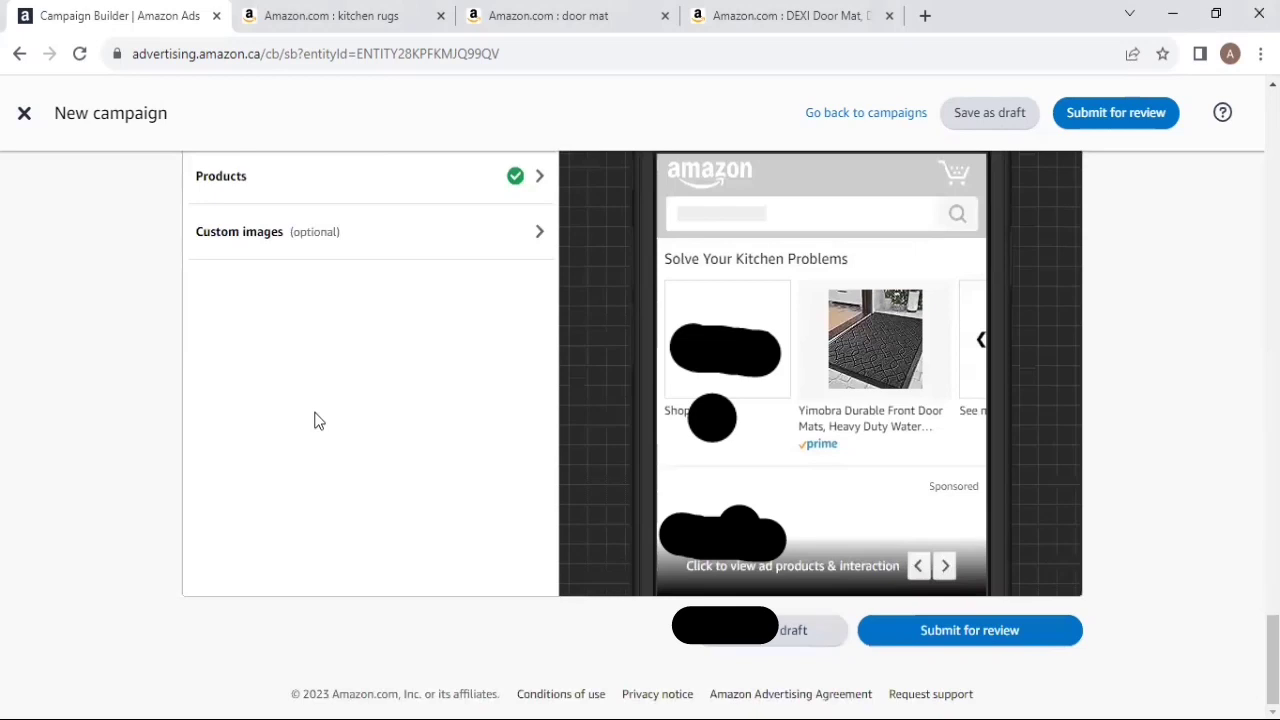
left_click(251, 233)
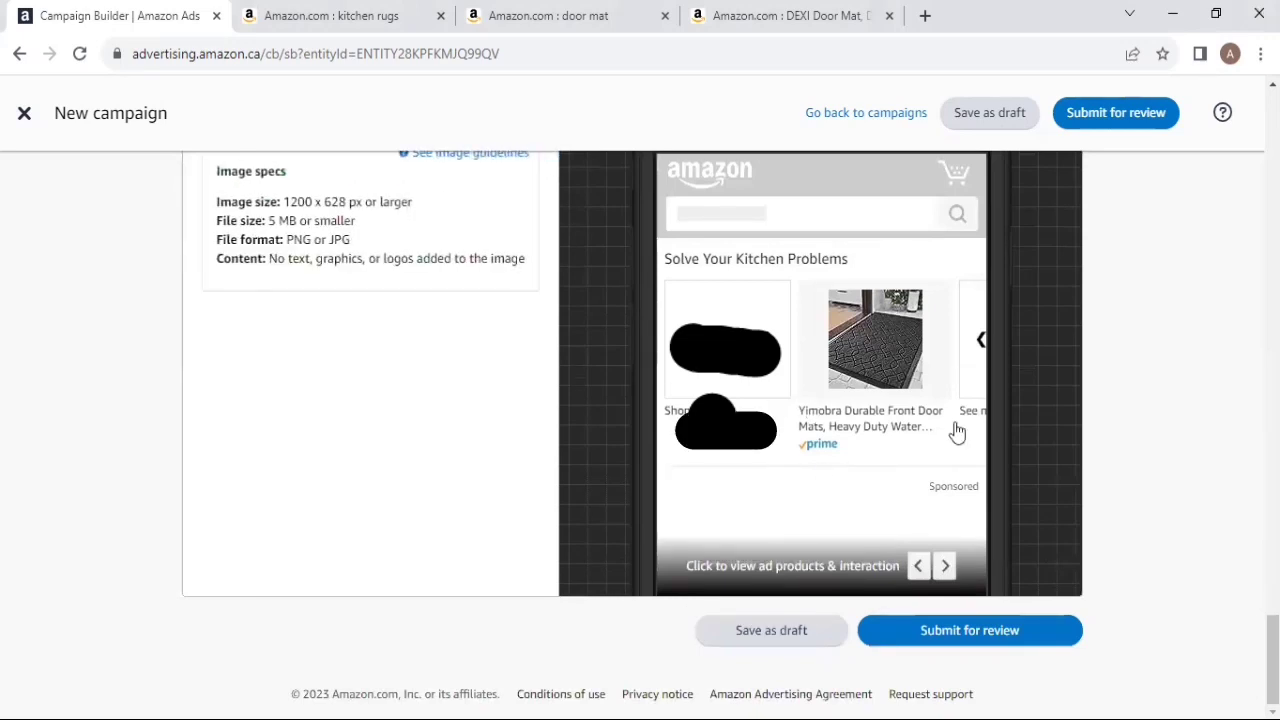
scroll(312, 371, "up", 1)
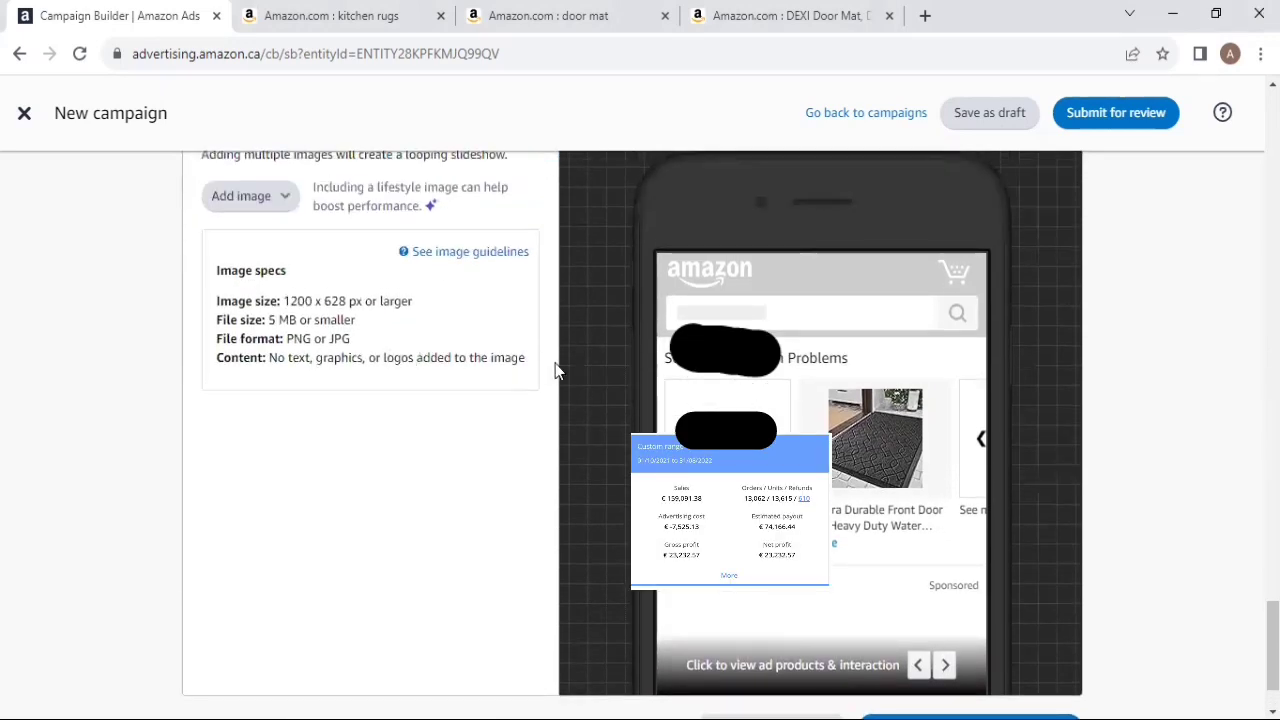
left_click_drag(524, 362, 212, 284)
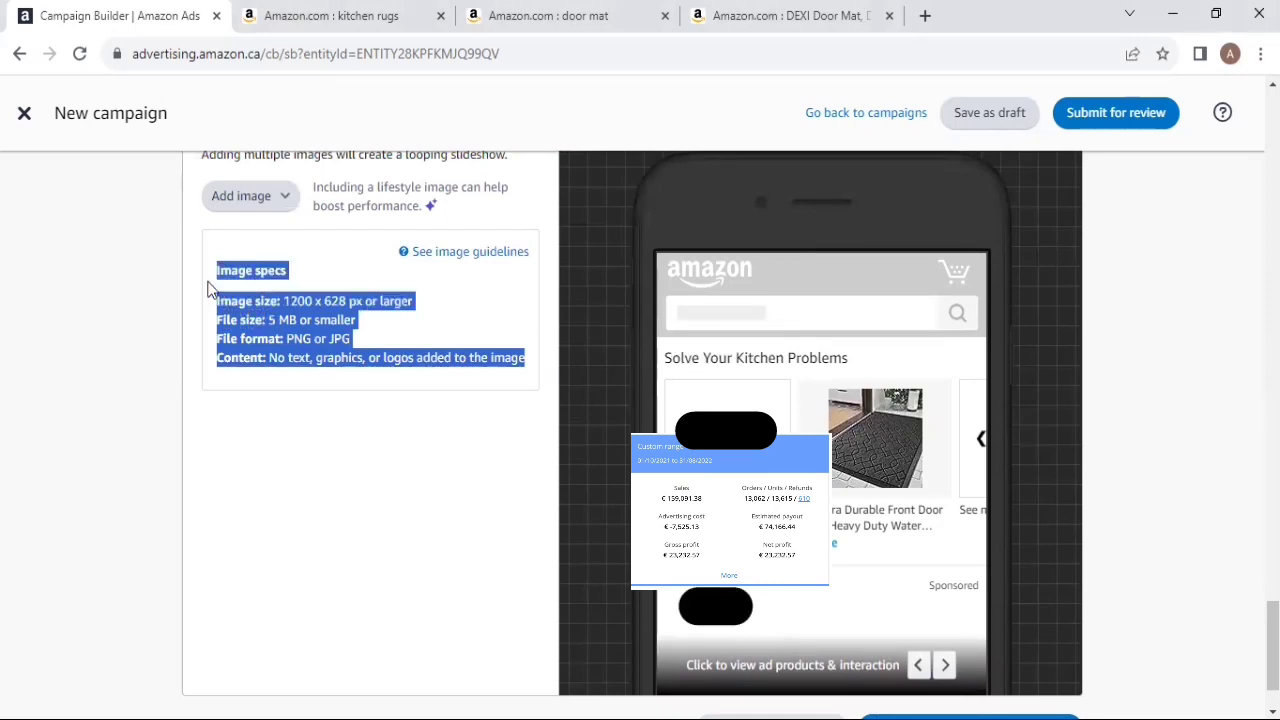
scroll(303, 394, "up", 1)
left_click(302, 388)
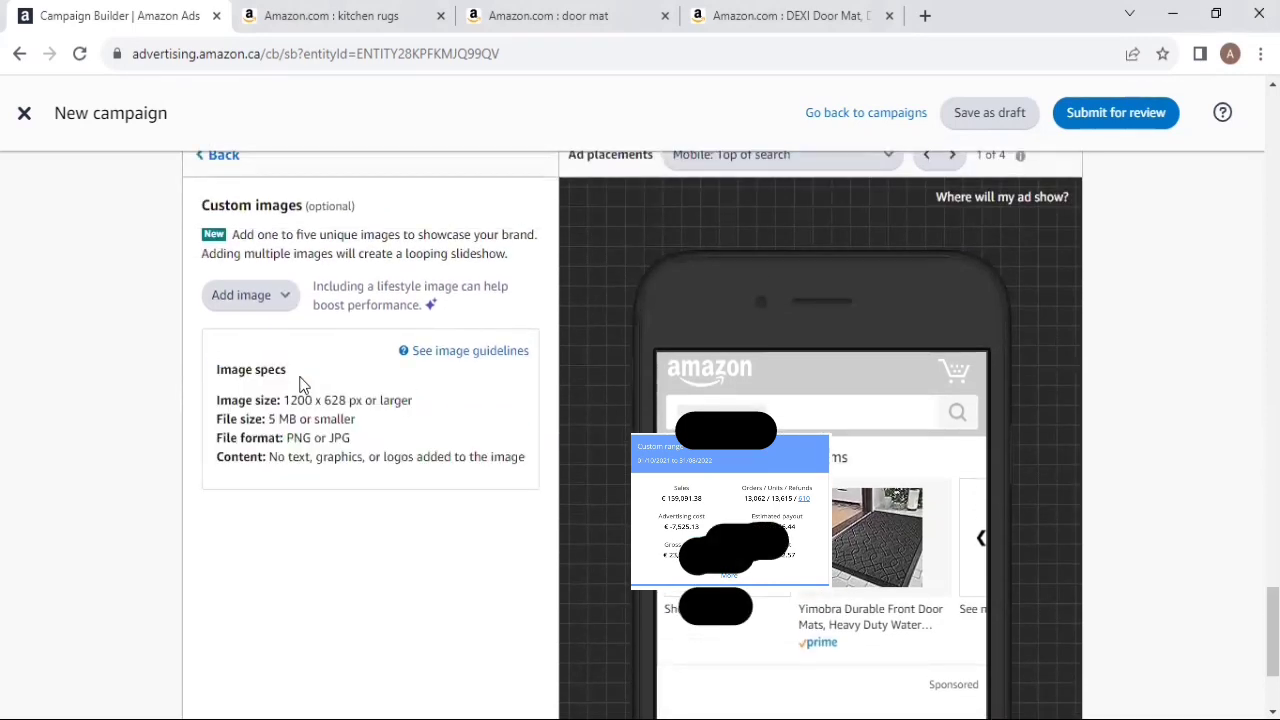
scroll(235, 225, "up", 1)
left_click(221, 257)
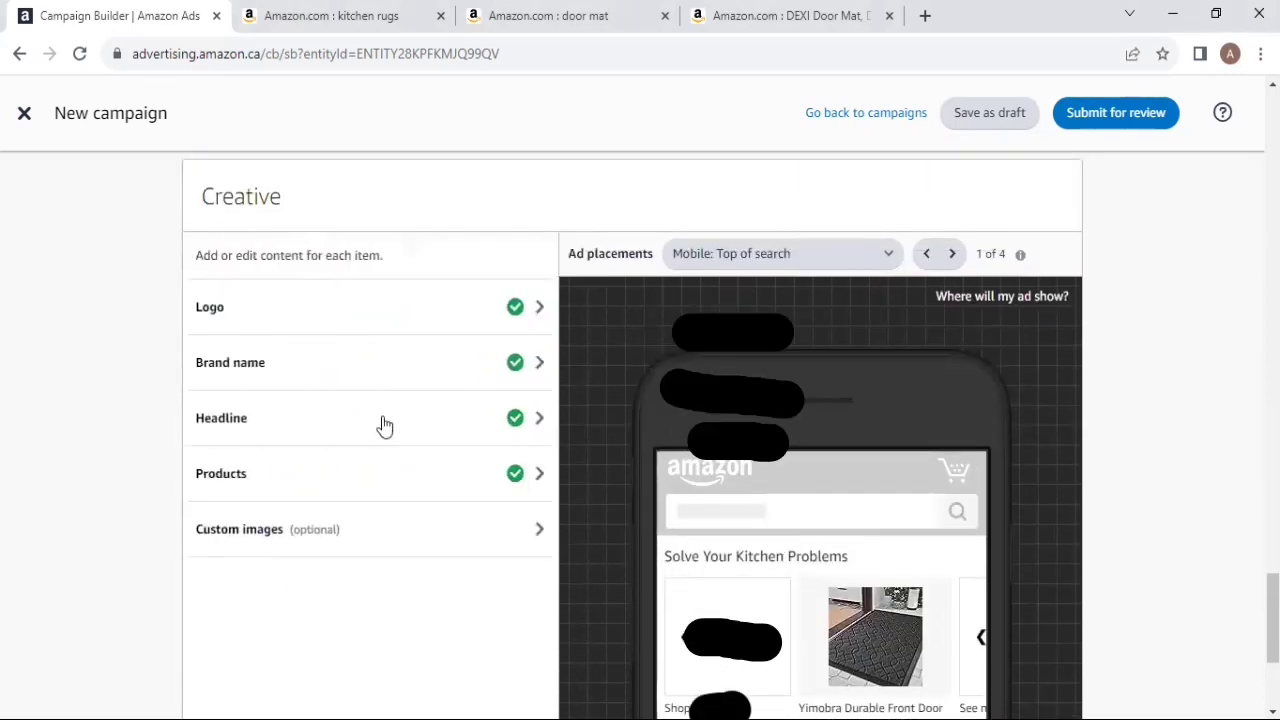
- Review the mobile ad preview and look at the sponsored ads in the Amazon door mat search results
scroll(380, 426, "down", 3)
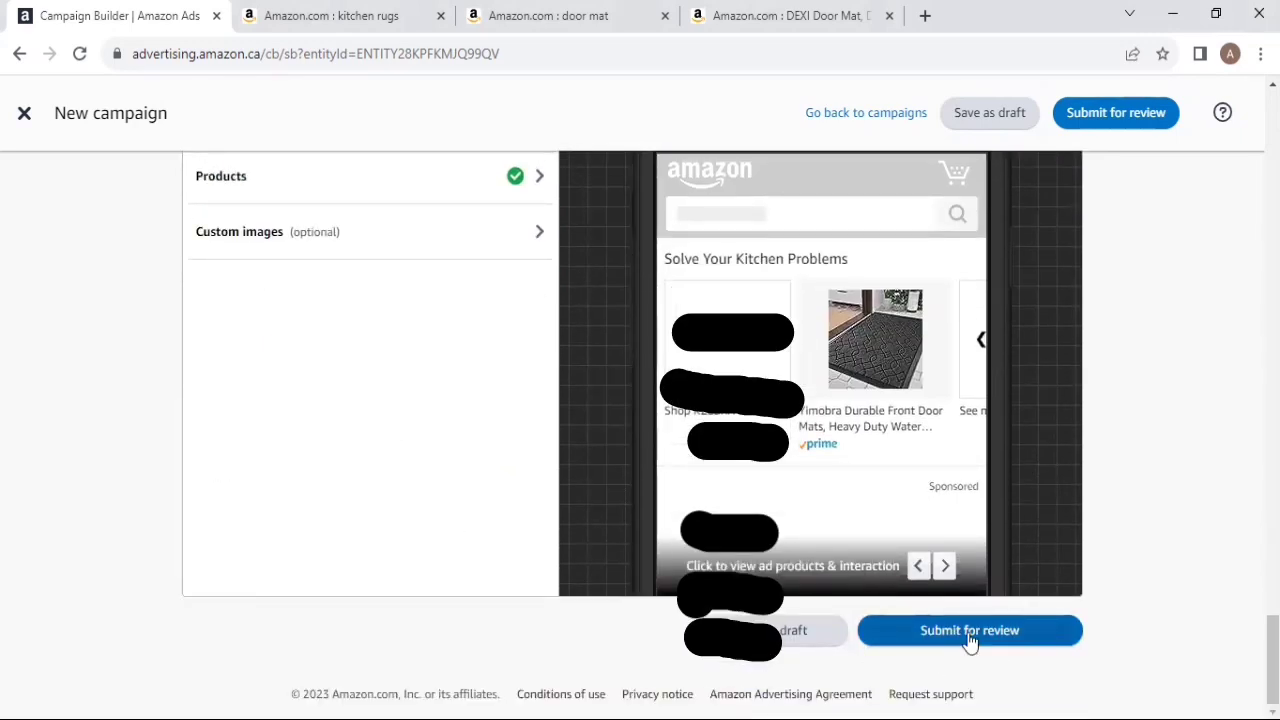
scroll(969, 640, "up", 1)
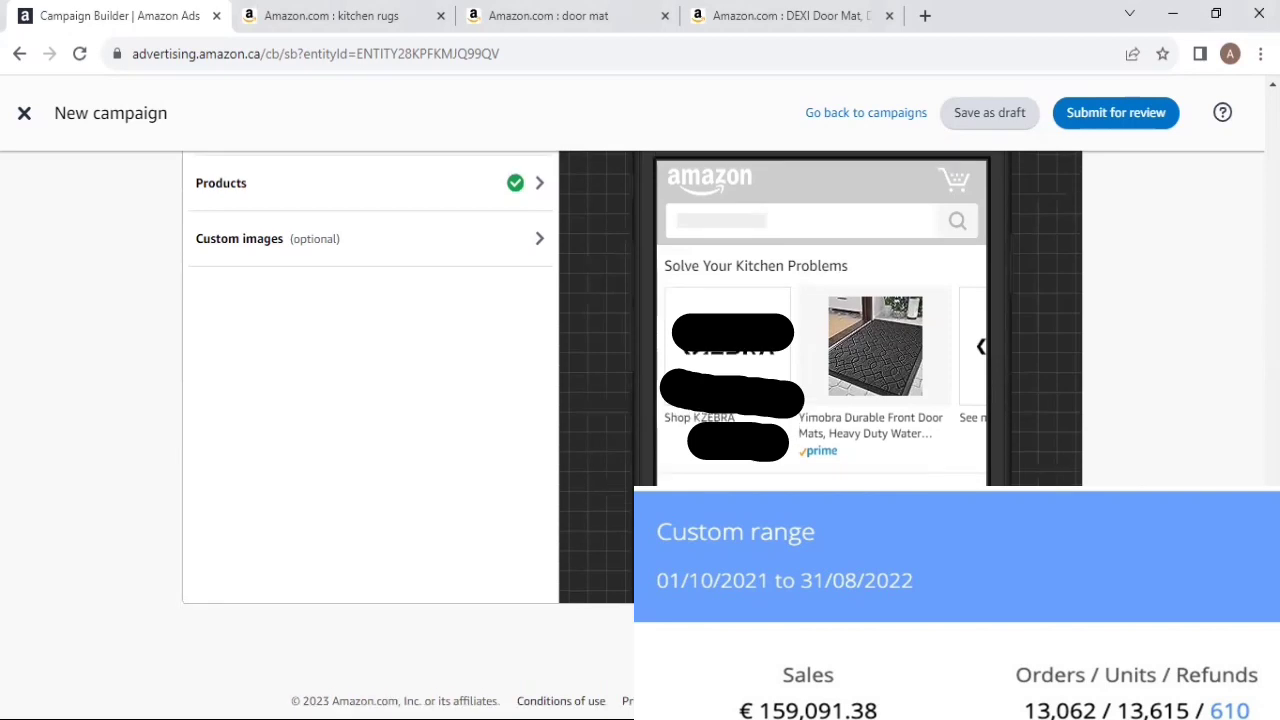
scroll(634, 434, "up", 2)
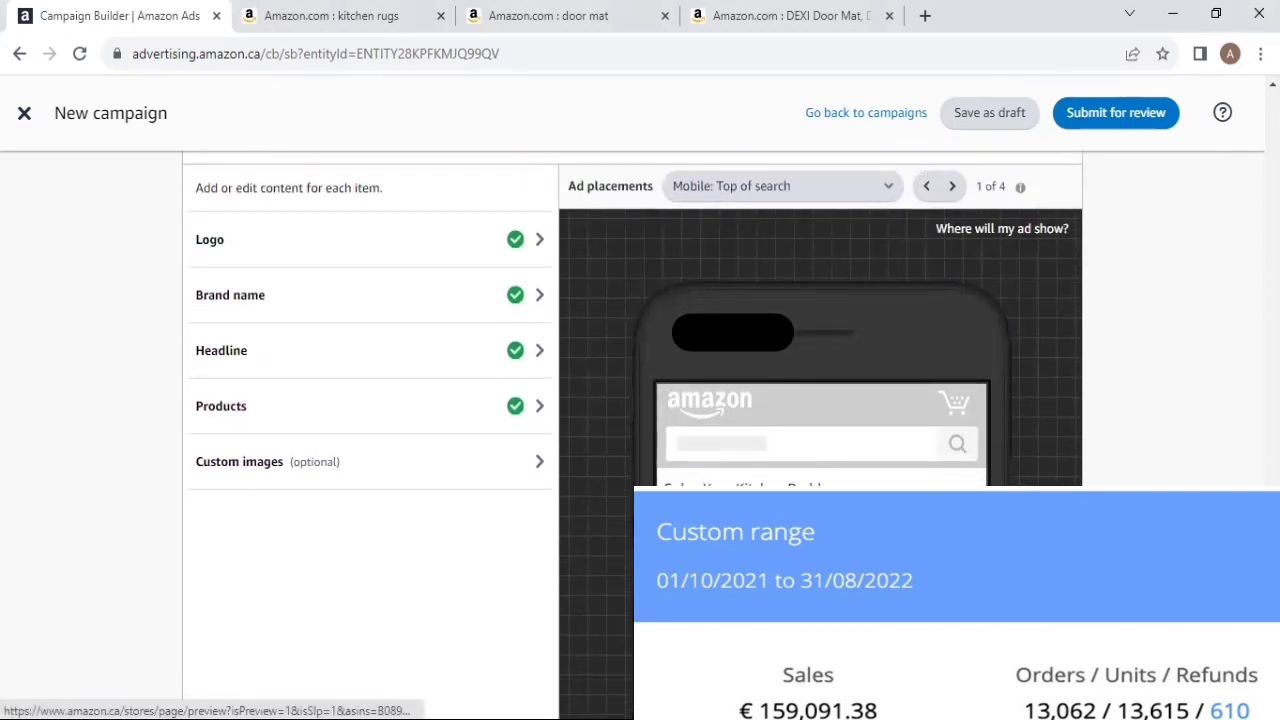
left_click(760, 15)
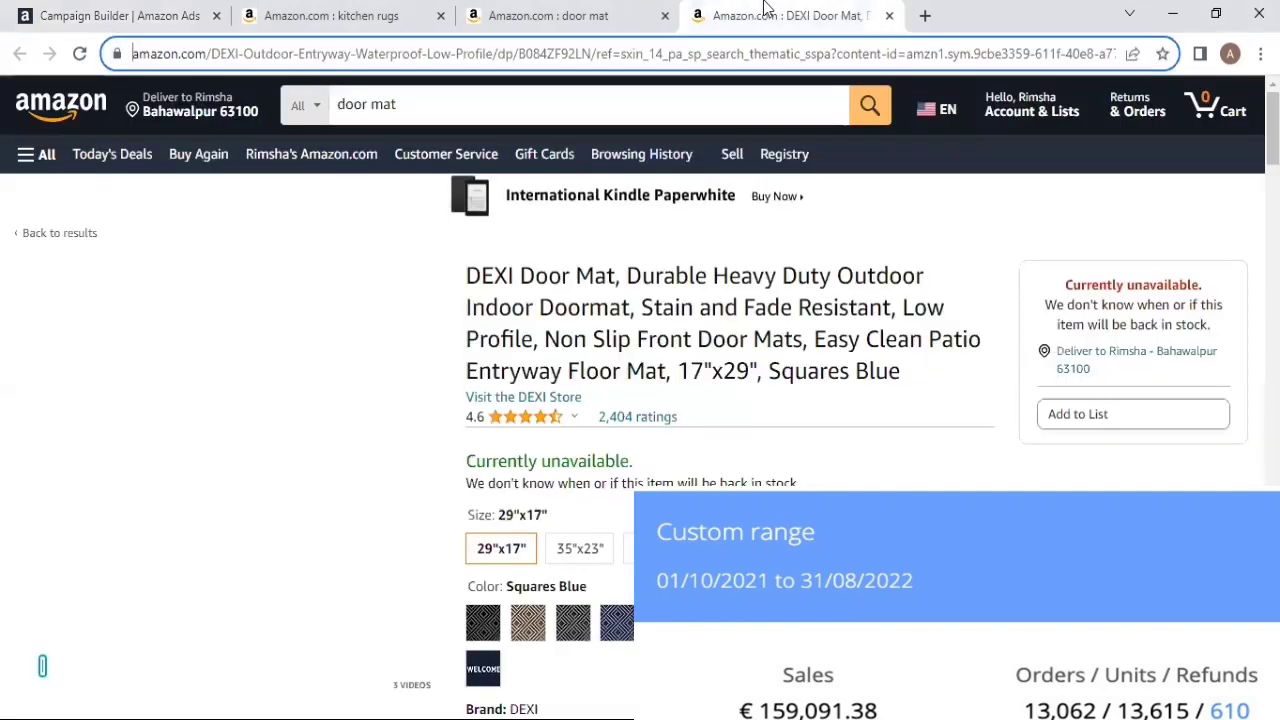
left_click(540, 14)
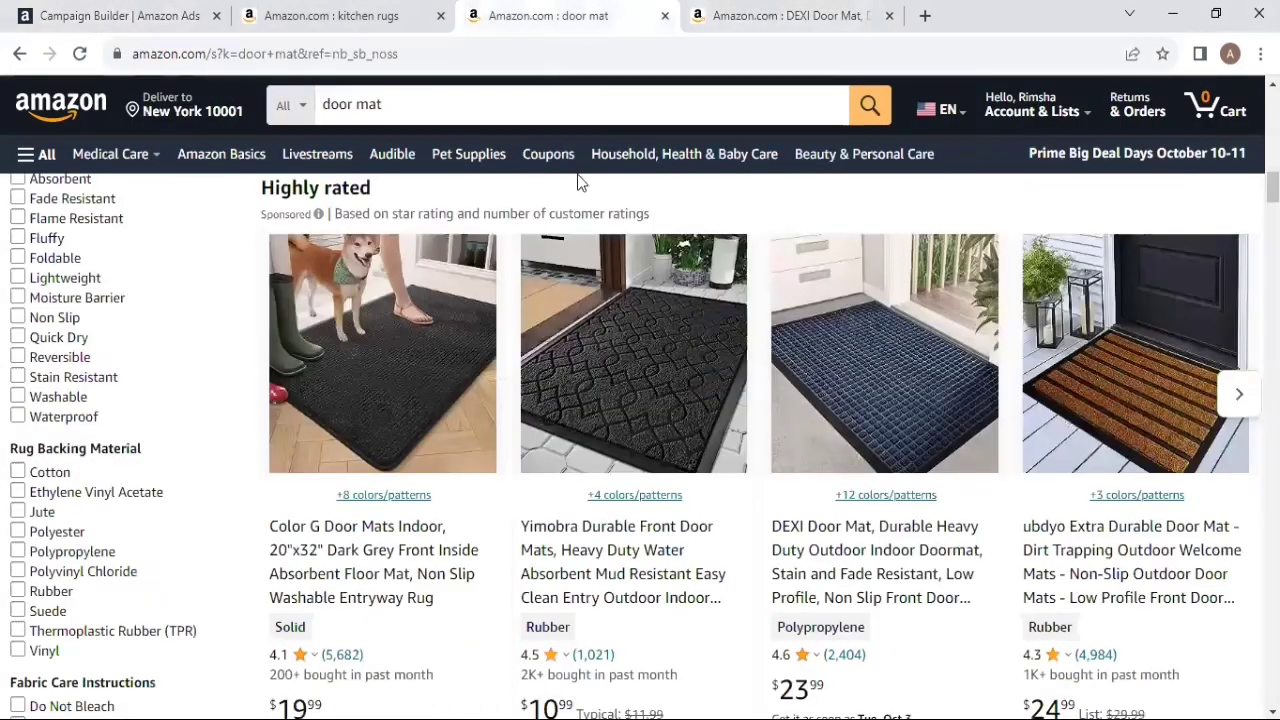
scroll(607, 325, "up", 5)
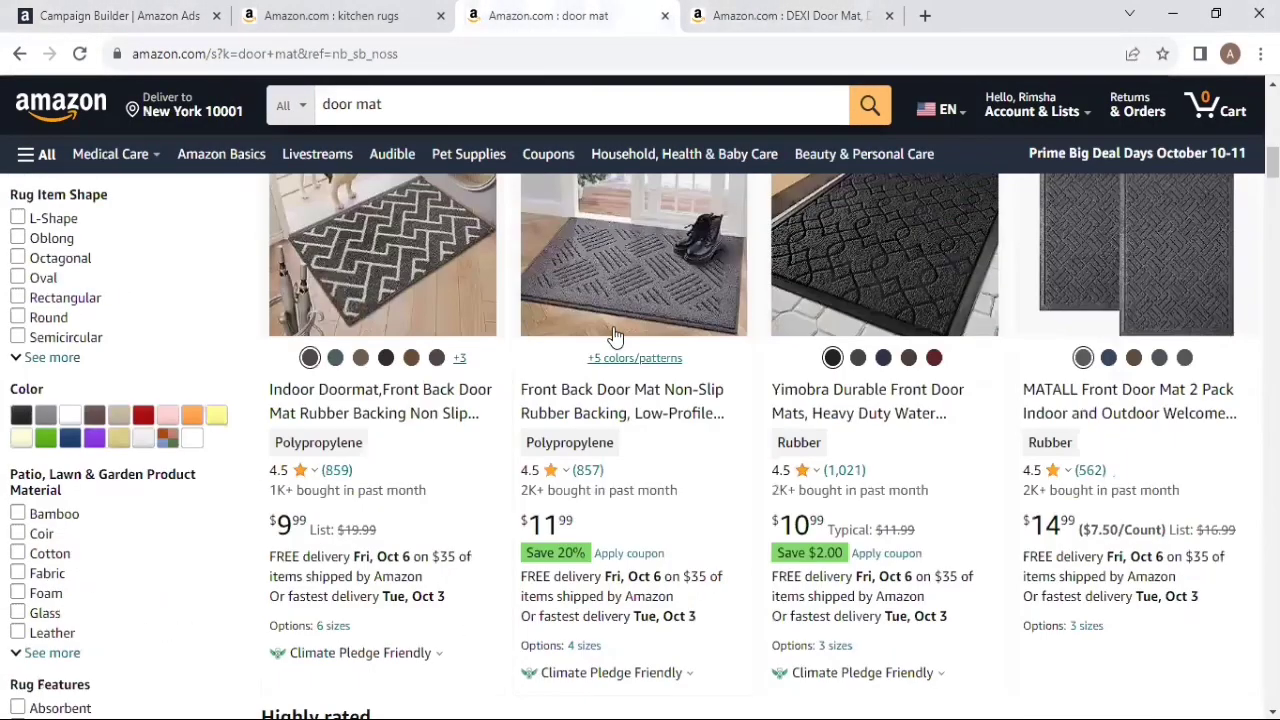
scroll(610, 335, "up", 5)
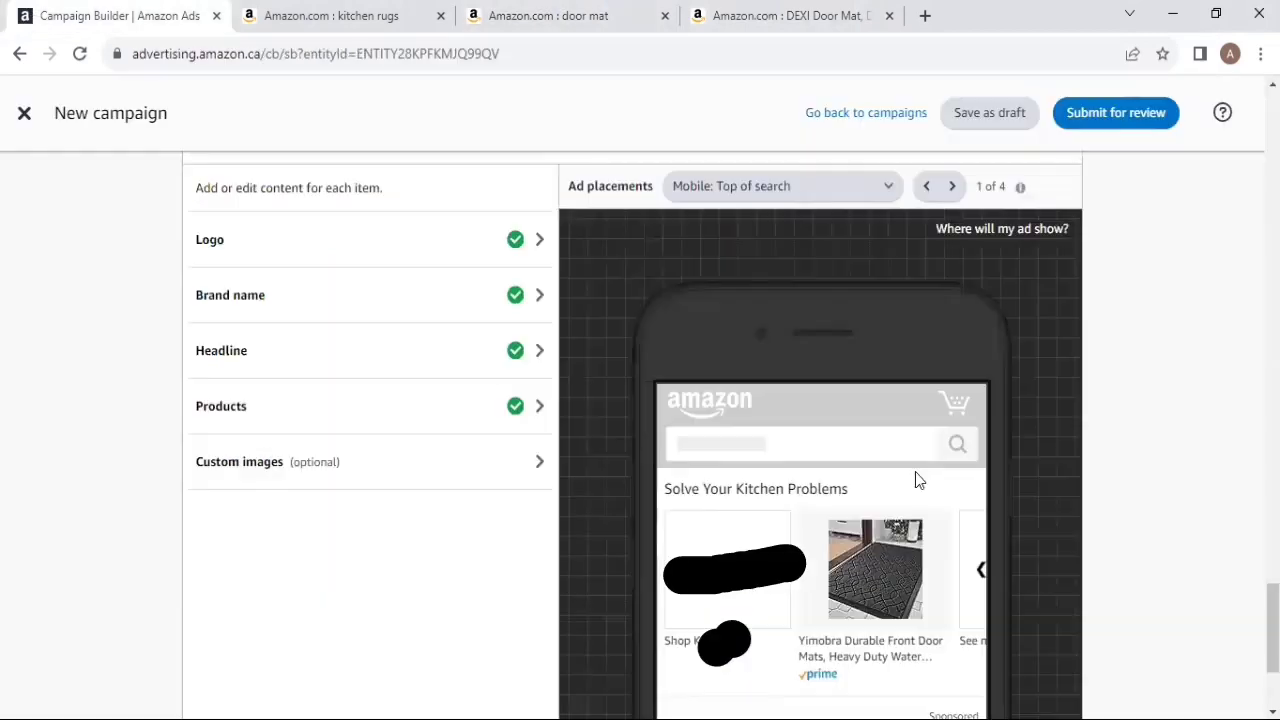
- Preview the ad in the Desktop: Top of search placement and compare it with the sponsored banner in the door mat search results
scroll(766, 197, "down", 1)
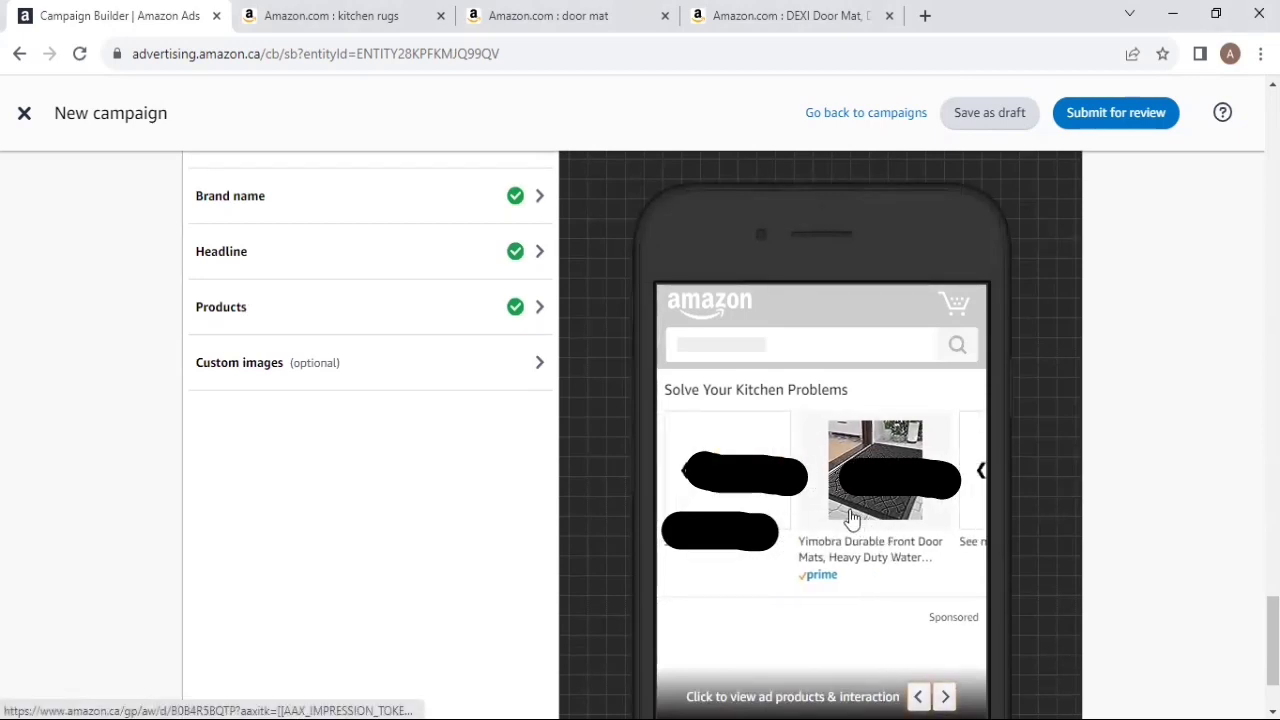
scroll(851, 517, "up", 1)
left_click(755, 192)
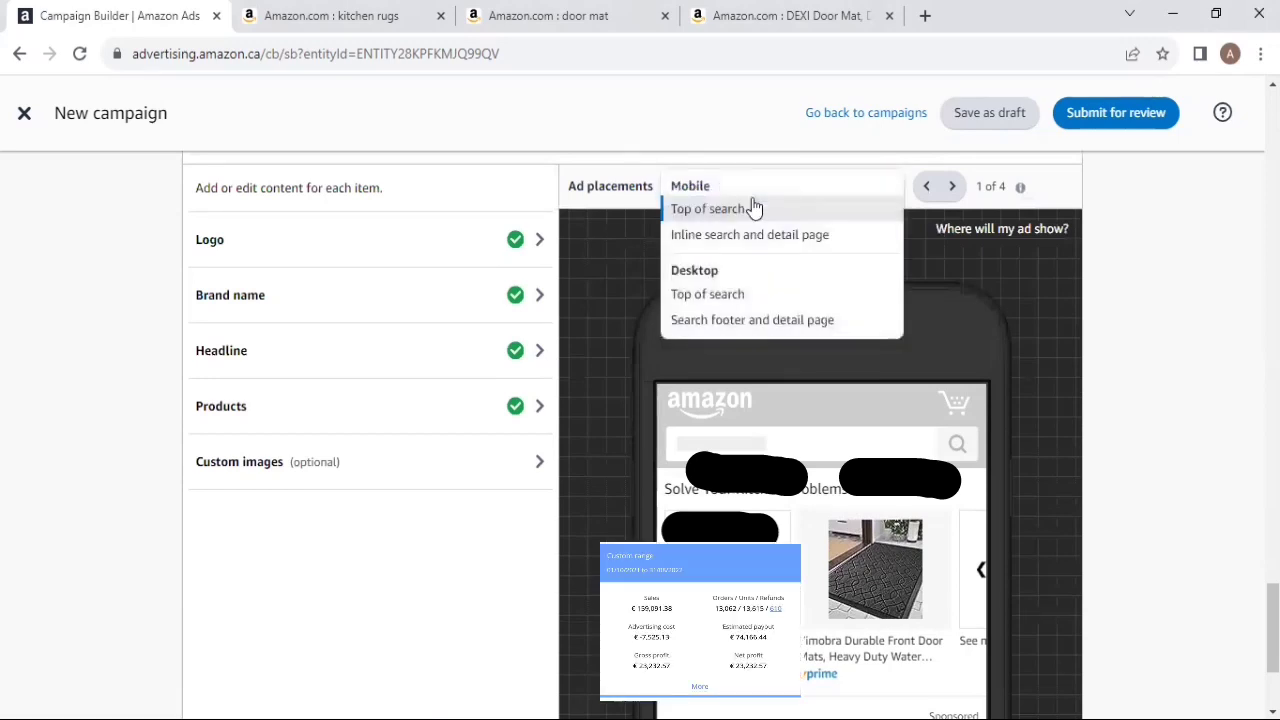
left_click(697, 296)
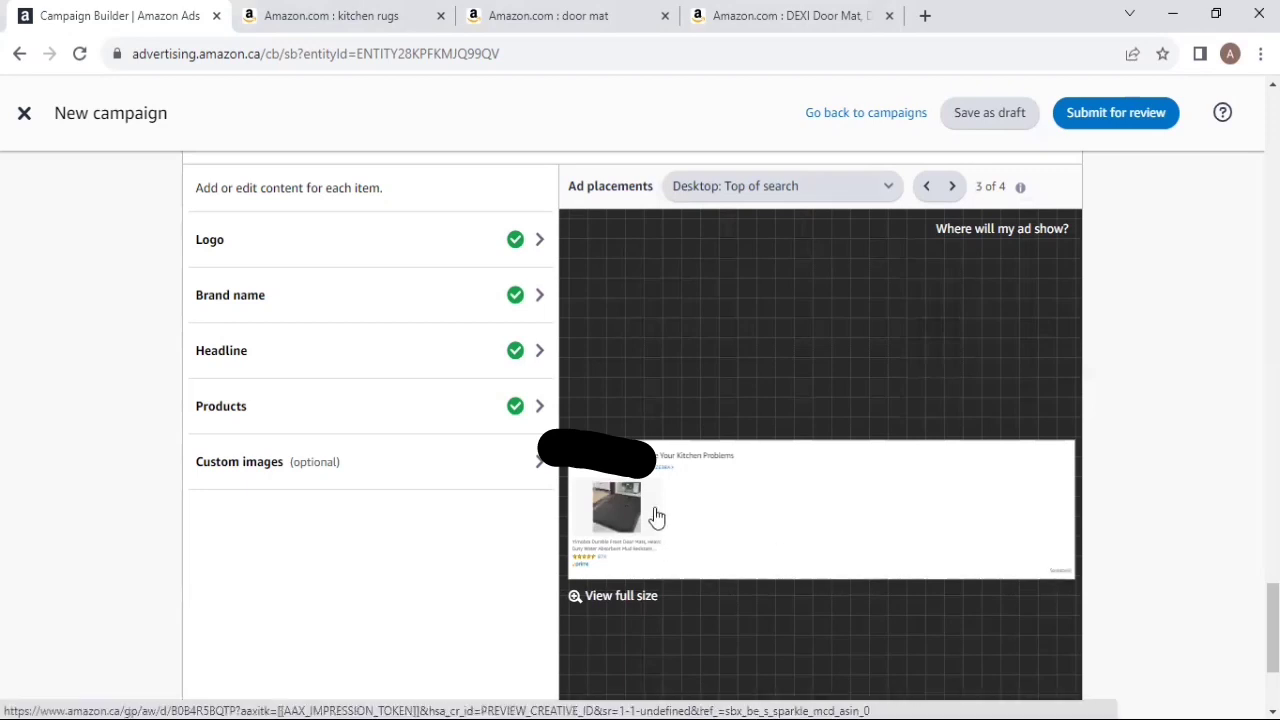
left_click(762, 7)
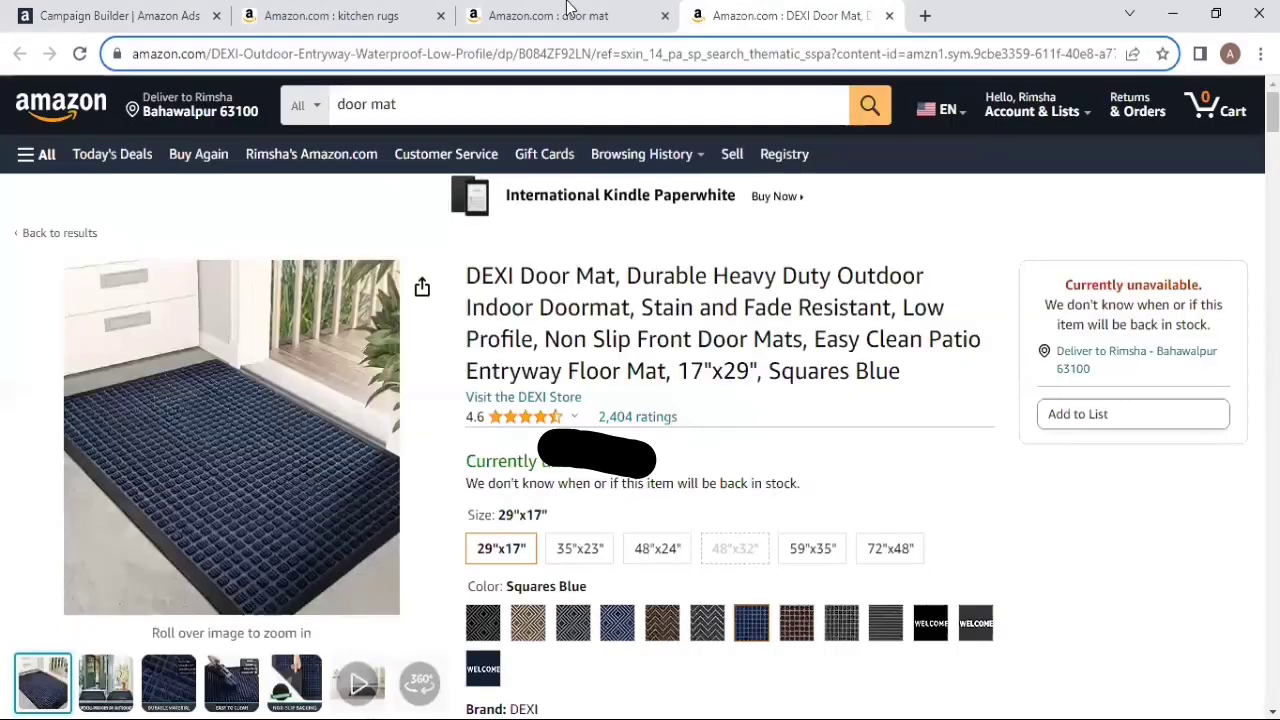
left_click(568, 12)
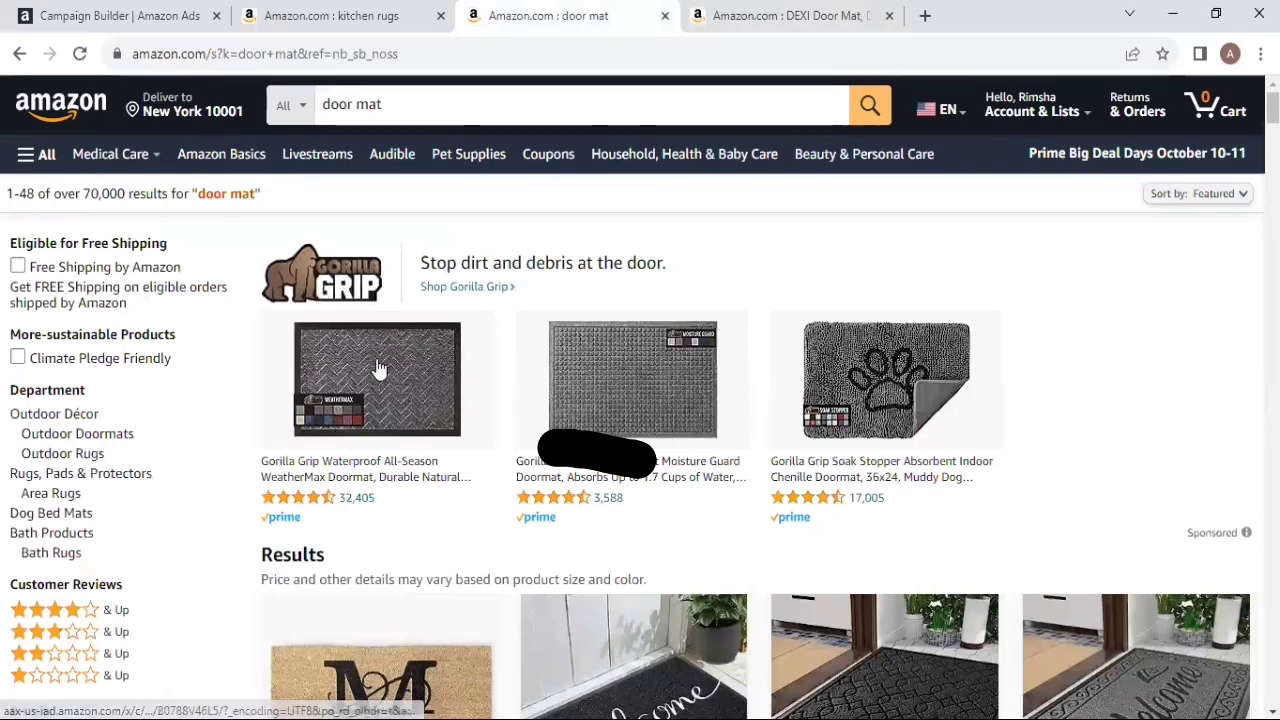
key("ctrl+1")
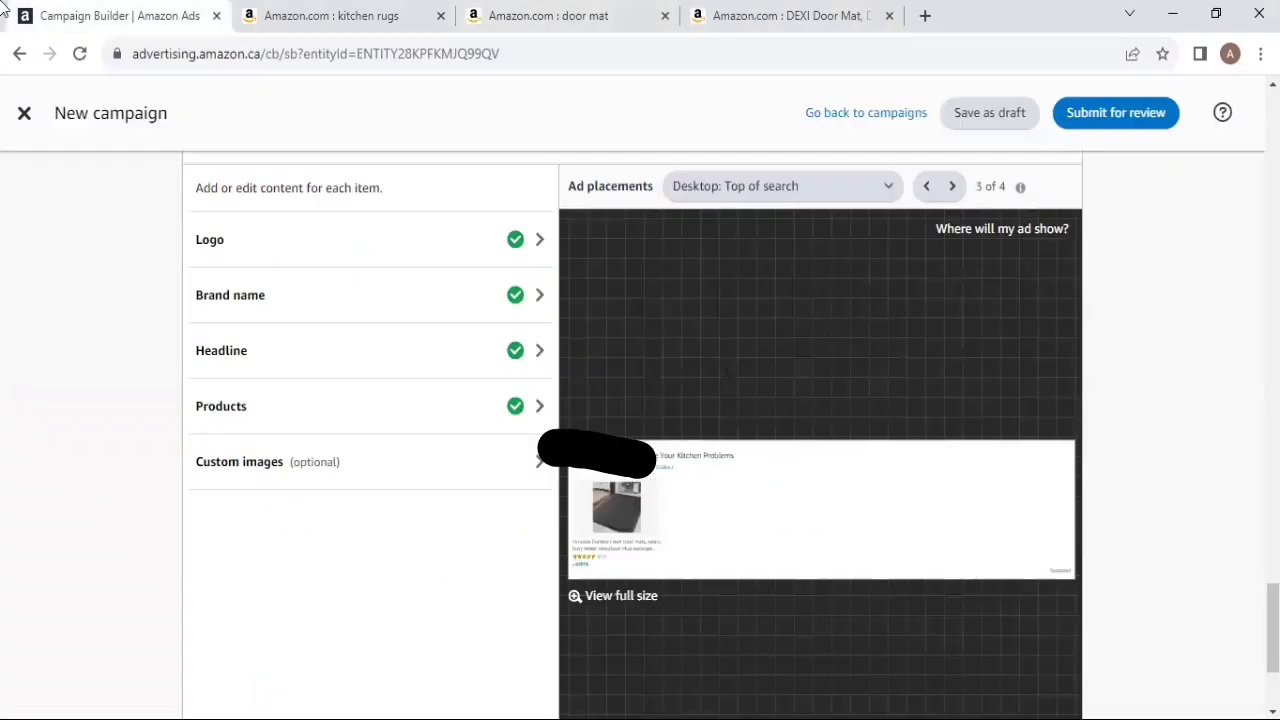
- Change the campaign's ad format to Store spotlight and check the store choices for its landing page
scroll(519, 517, "up", 20)
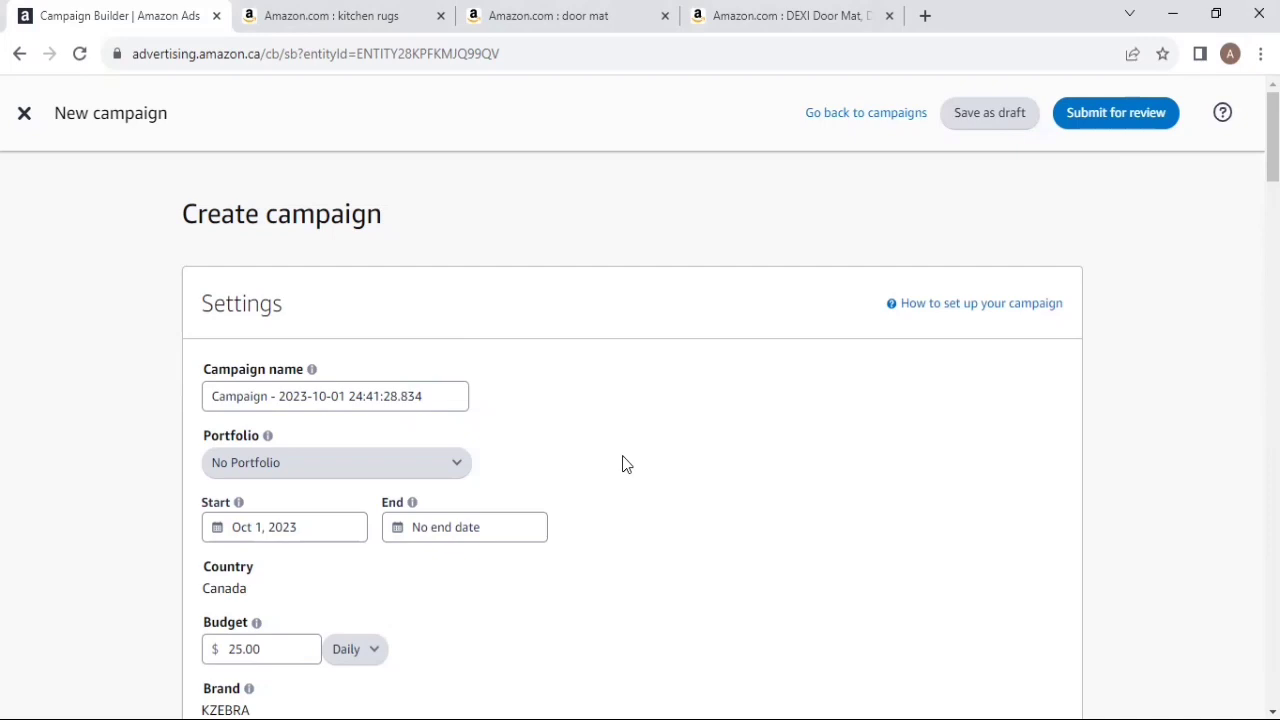
scroll(600, 425, "down", 9)
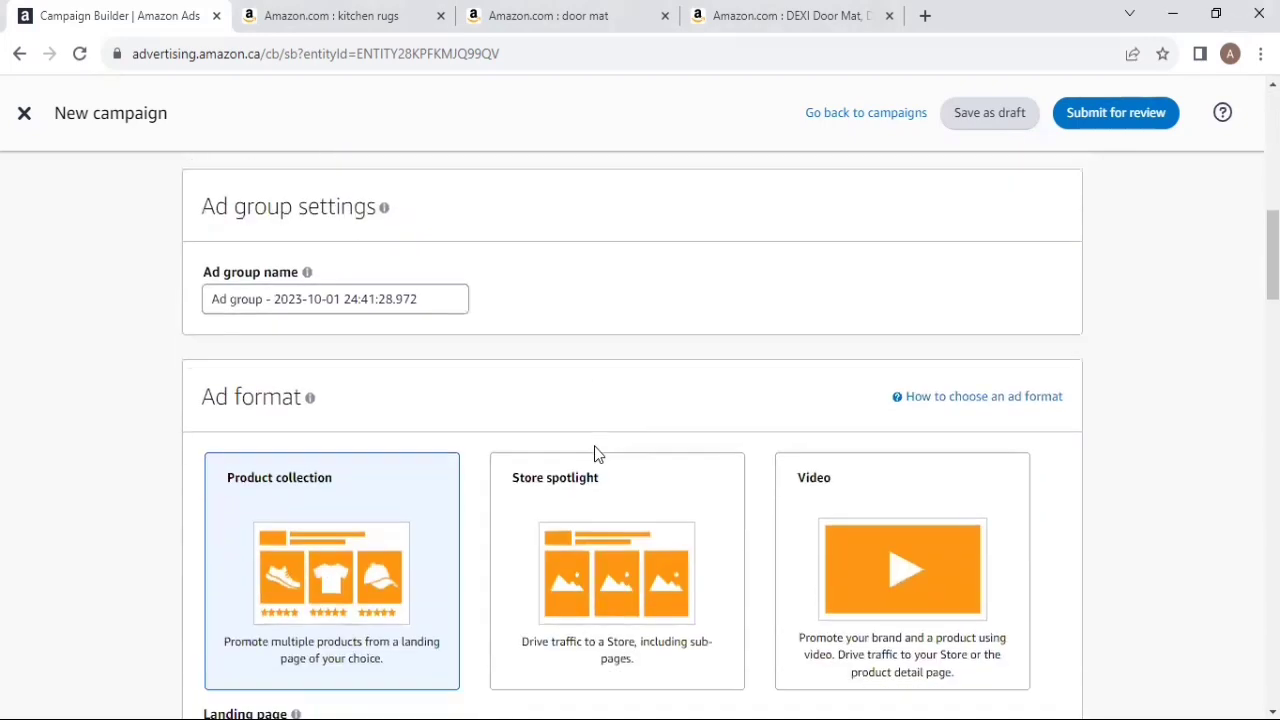
scroll(594, 446, "down", 1)
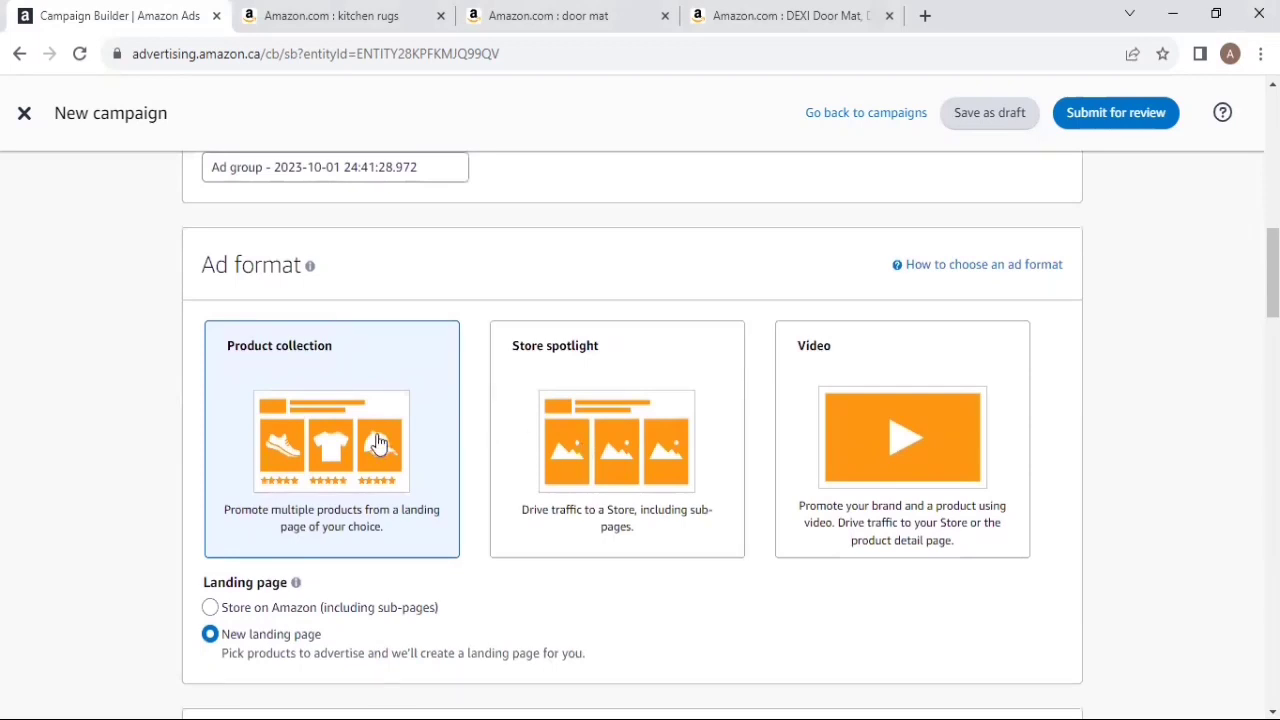
left_click(578, 440)
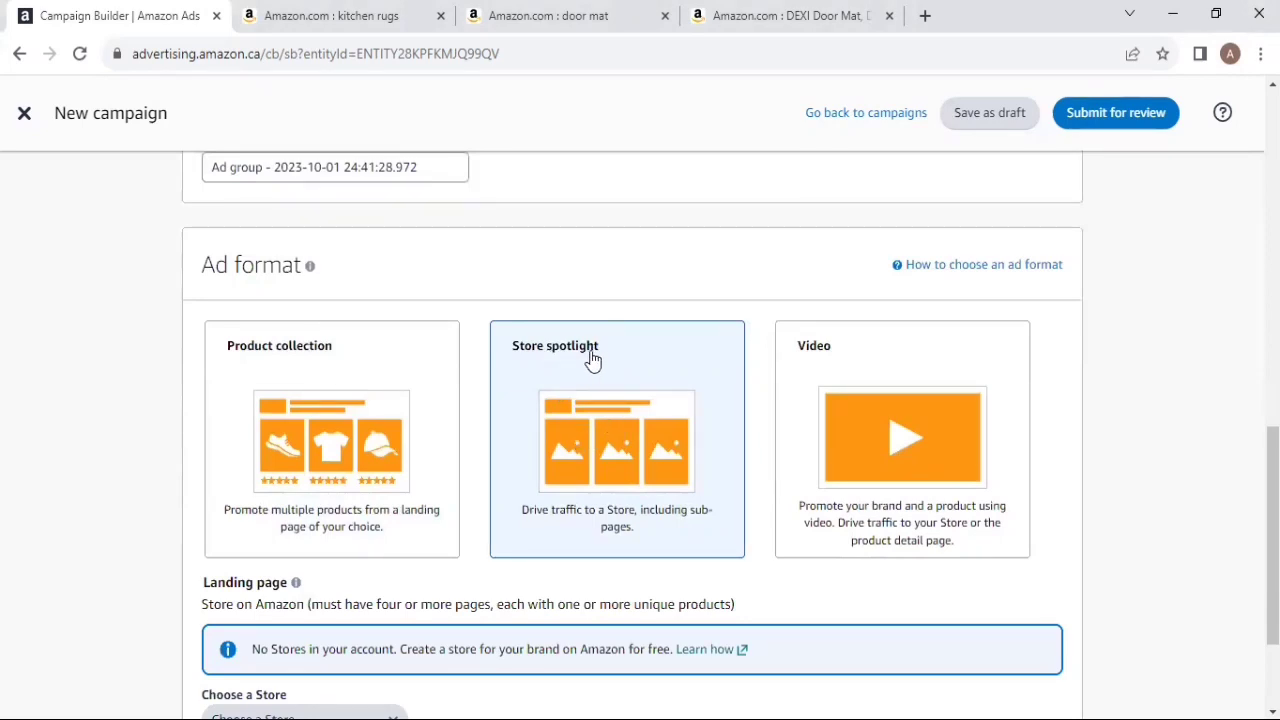
scroll(608, 425, "down", 2)
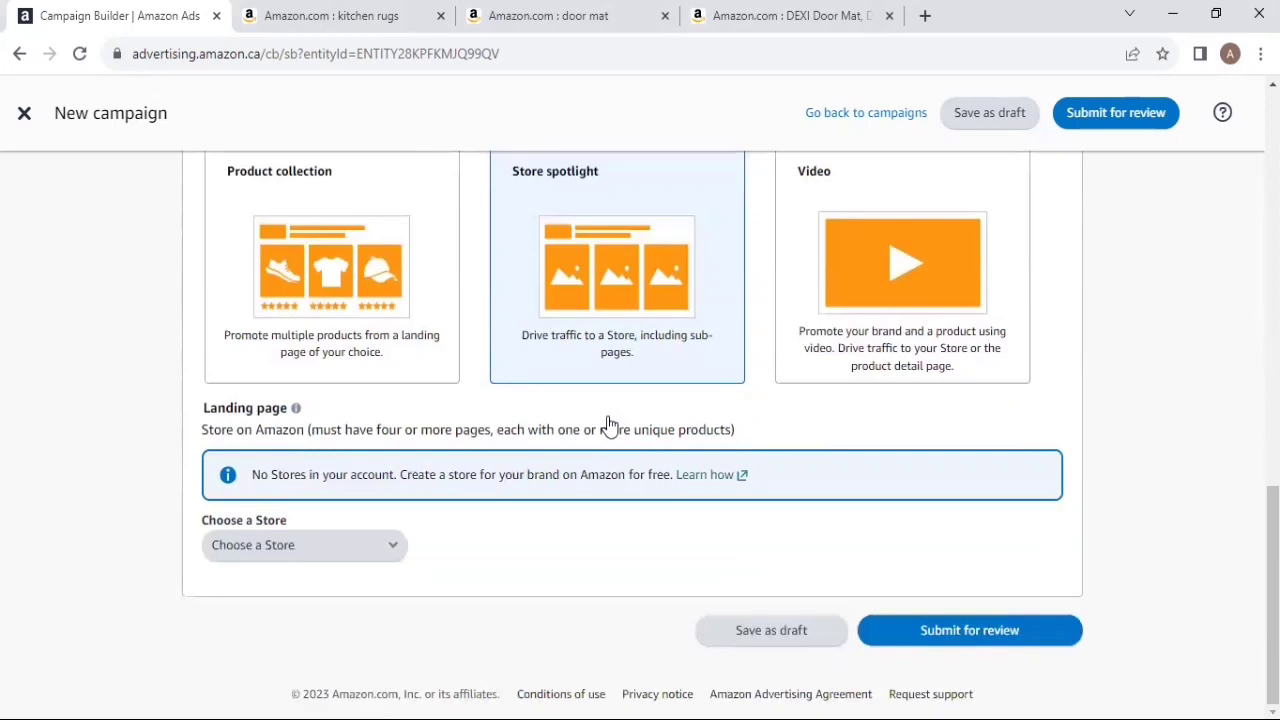
left_click(293, 557)
left_click(677, 541)
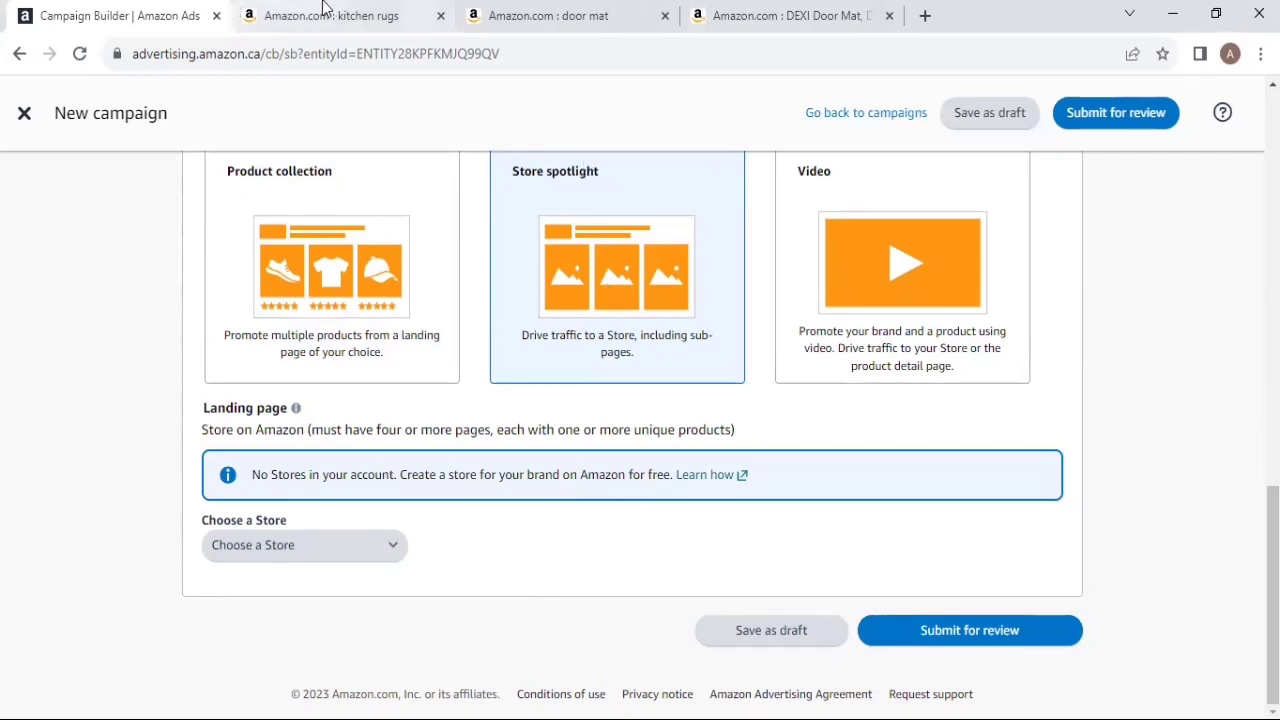
- From the Artistic Weavers ad in the kitchen rugs results, open the Deals and Rectangular Rugs store pages in separate tabs
left_click(283, 8)
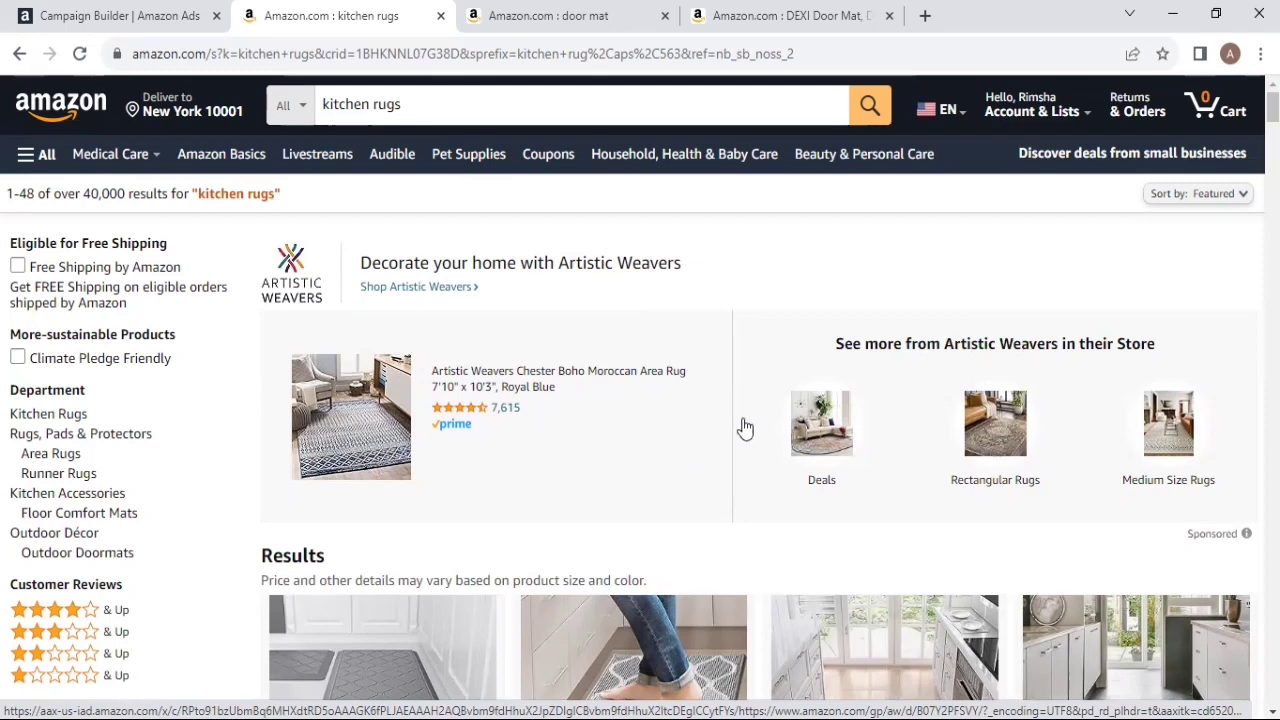
right_click(866, 449)
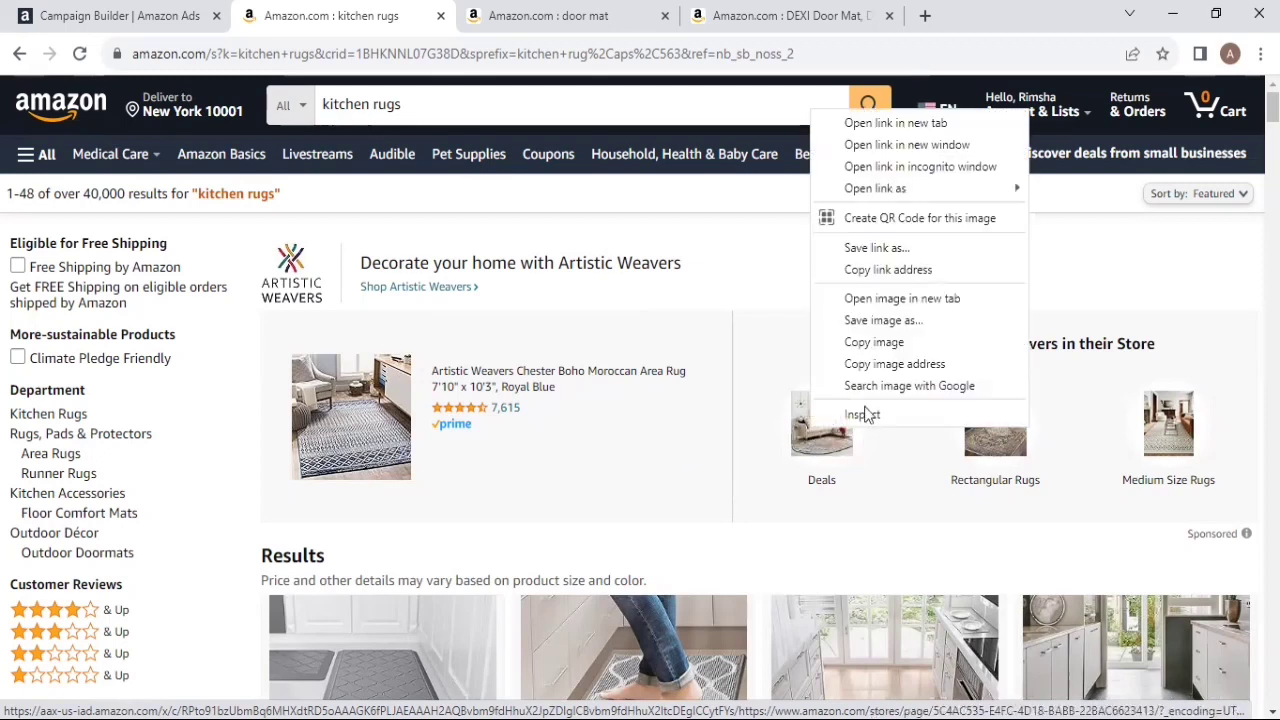
left_click(865, 122)
right_click(995, 410)
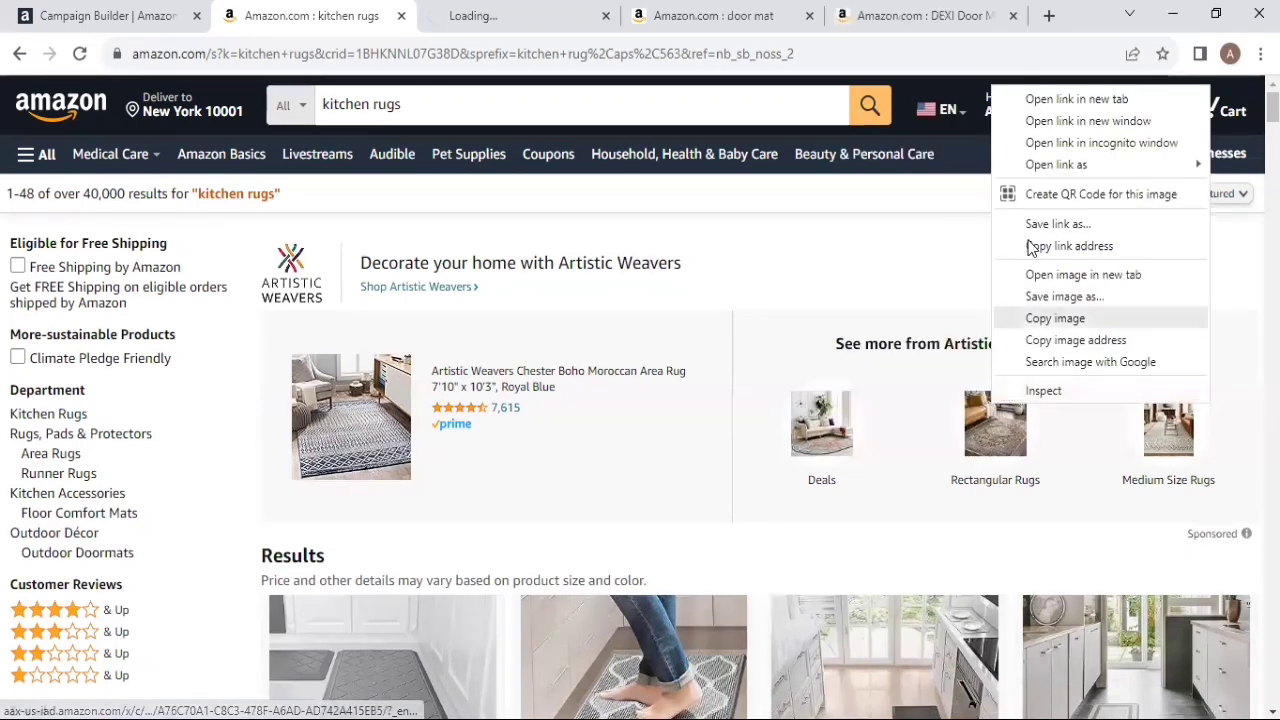
left_click(1060, 99)
- Look through the products on the Artistic Weavers Deals and Rectangular Rugs store pages
left_click(395, 5)
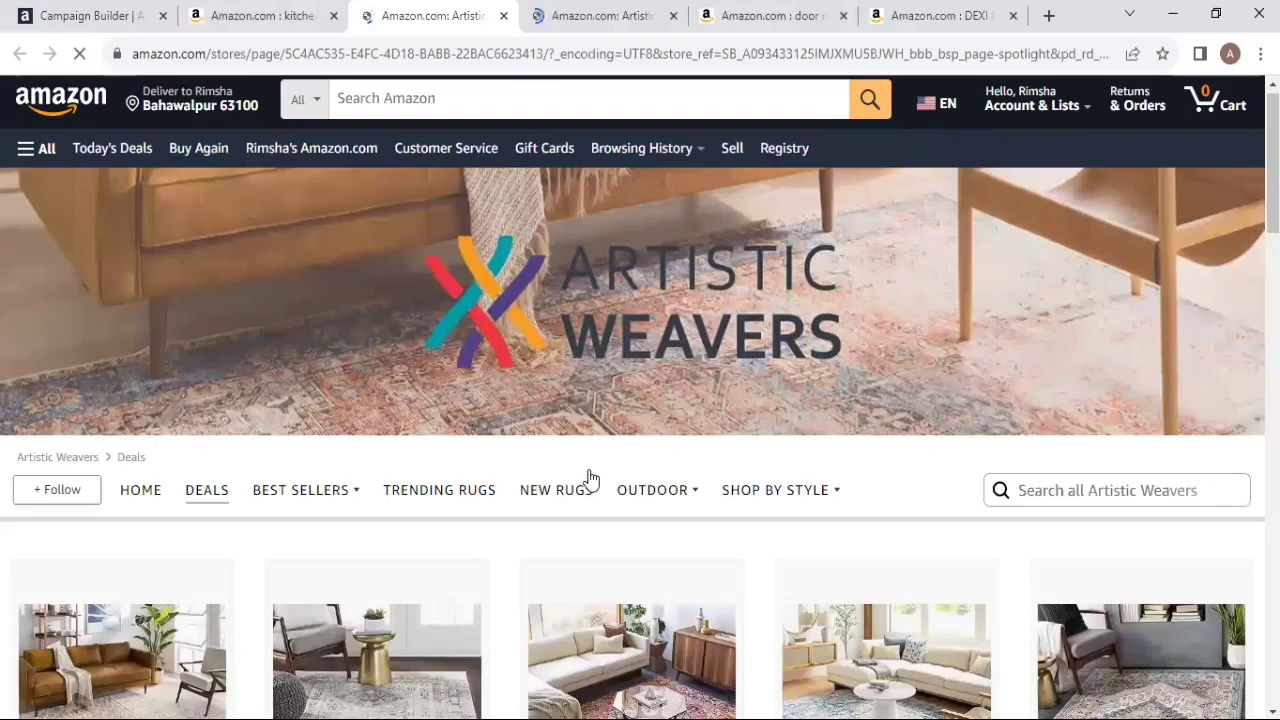
scroll(590, 480, "down", 10)
scroll(590, 480, "up", 10)
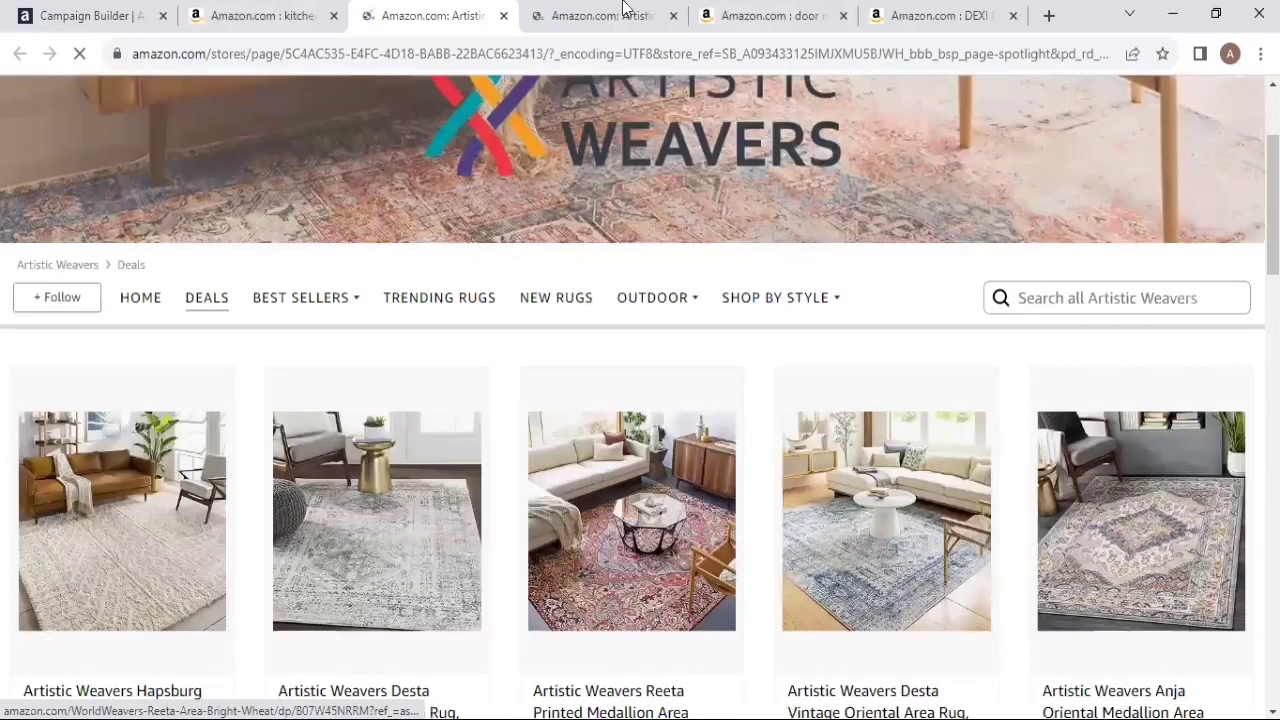
key("ctrl+Tab")
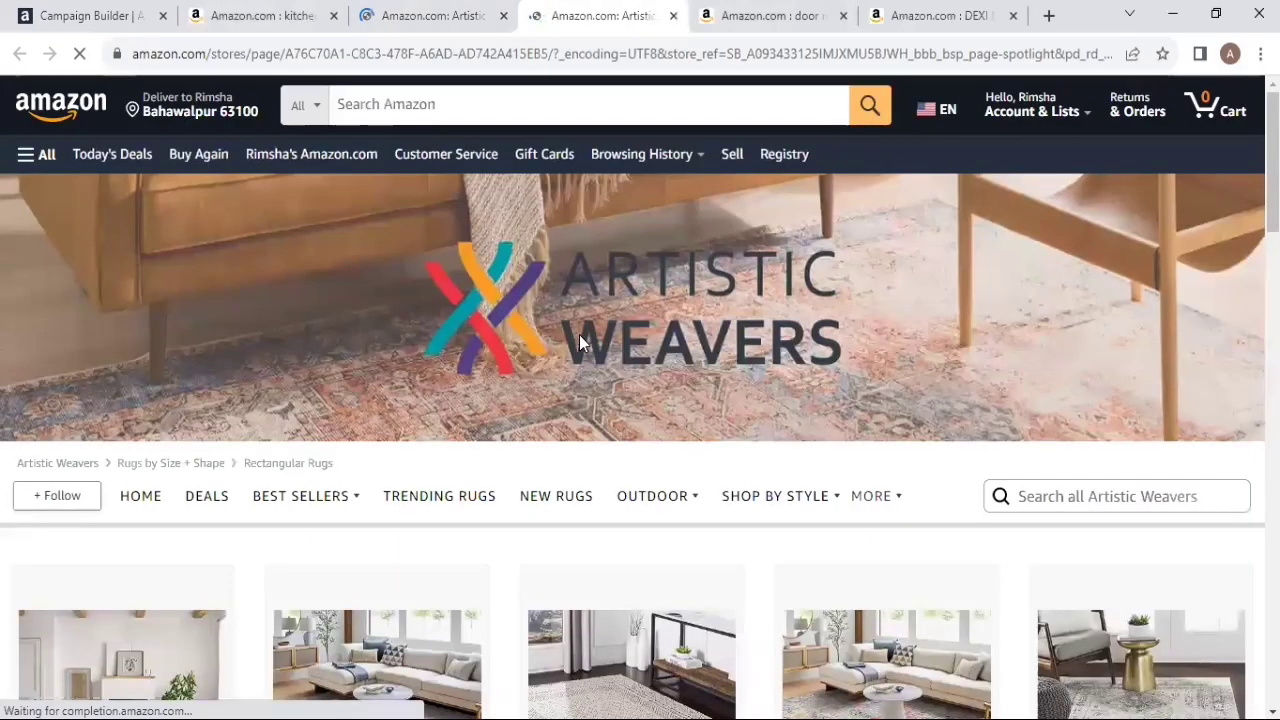
scroll(579, 335, "down", 4)
scroll(508, 402, "down", 2)
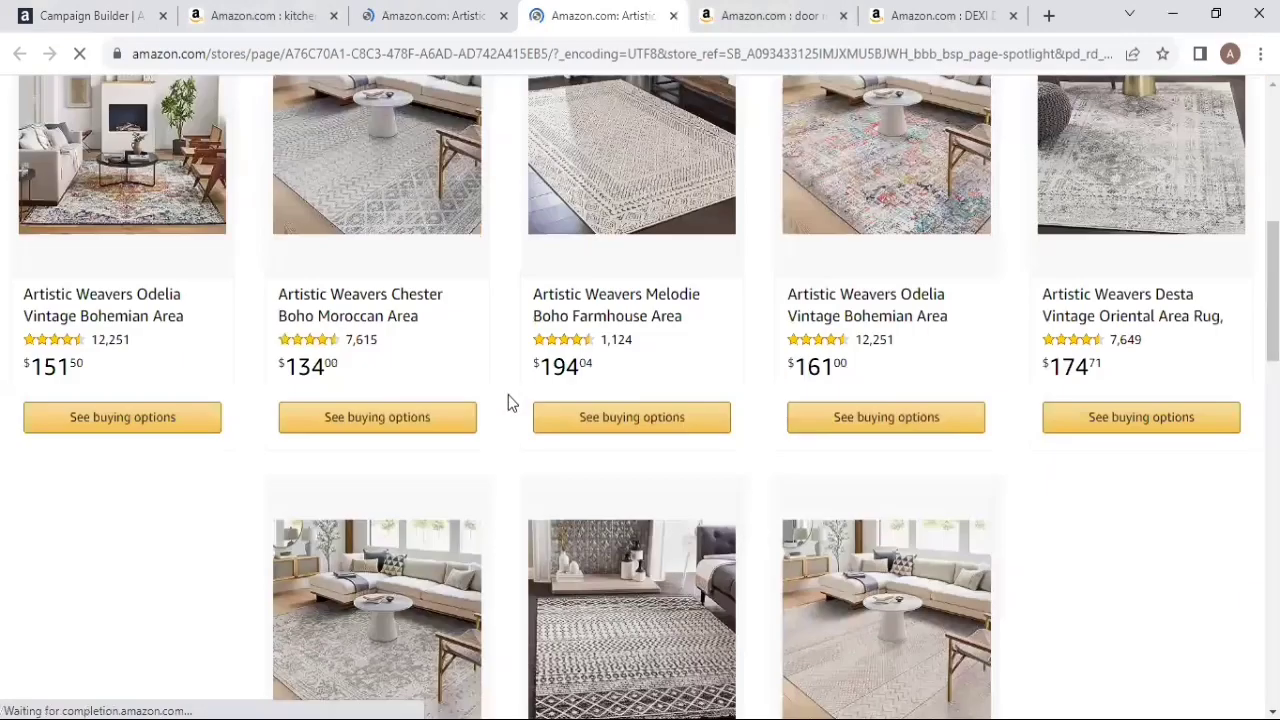
scroll(498, 287, "up", 6)
- Compare the campaign's Store spotlight format and landing page requirement with the Artistic Weavers ad in the kitchen rugs results
key("ctrl+1")
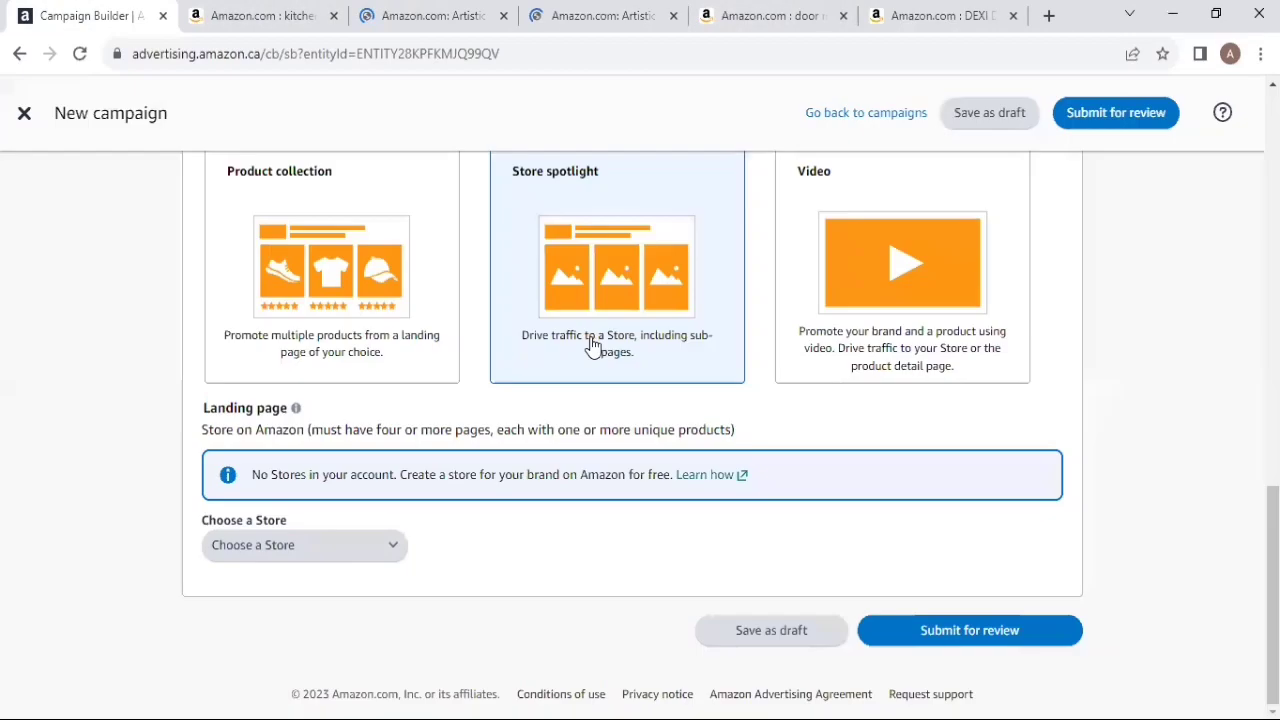
left_click(327, 10)
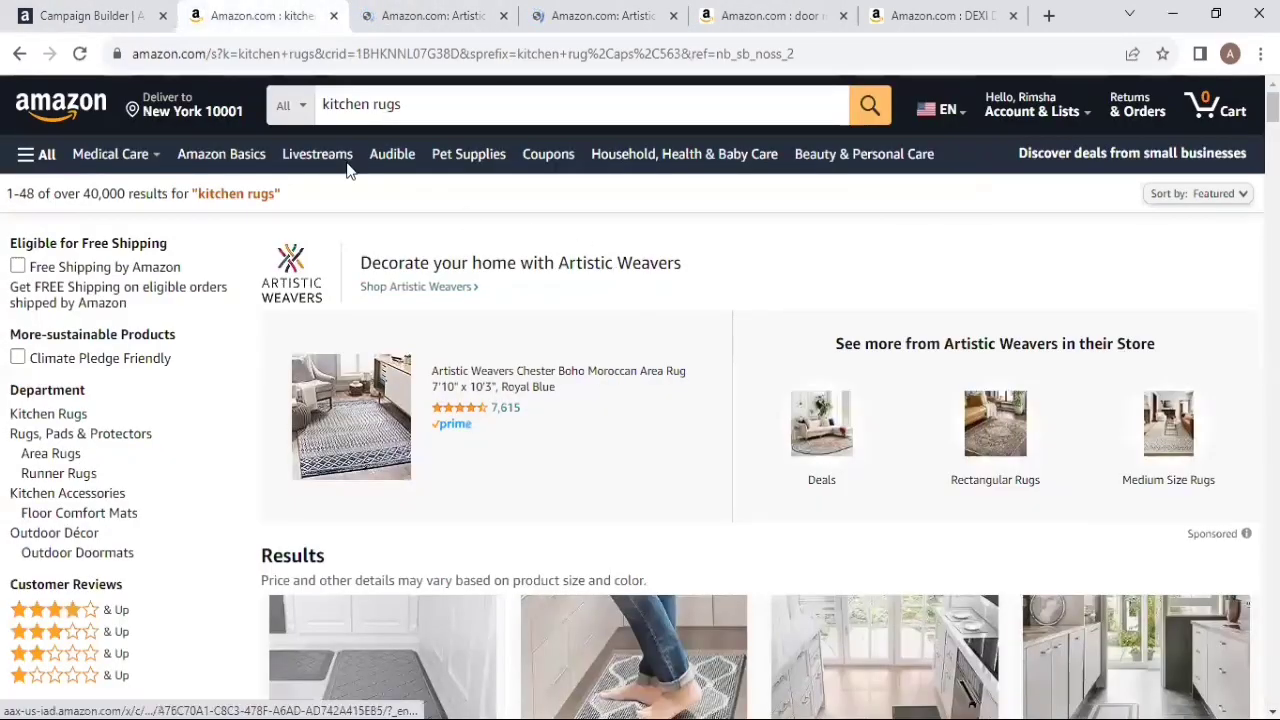
left_click(58, 18)
scroll(574, 320, "up", 1)
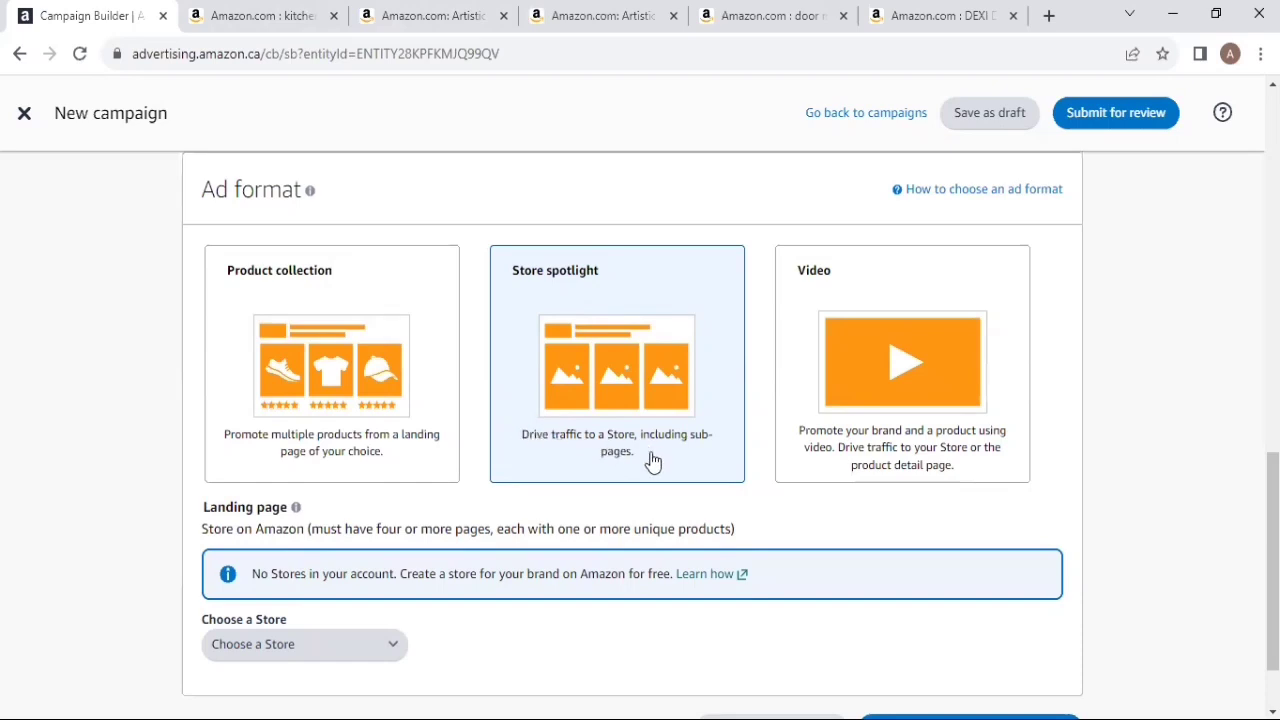
left_click(363, 12)
left_click(262, 16)
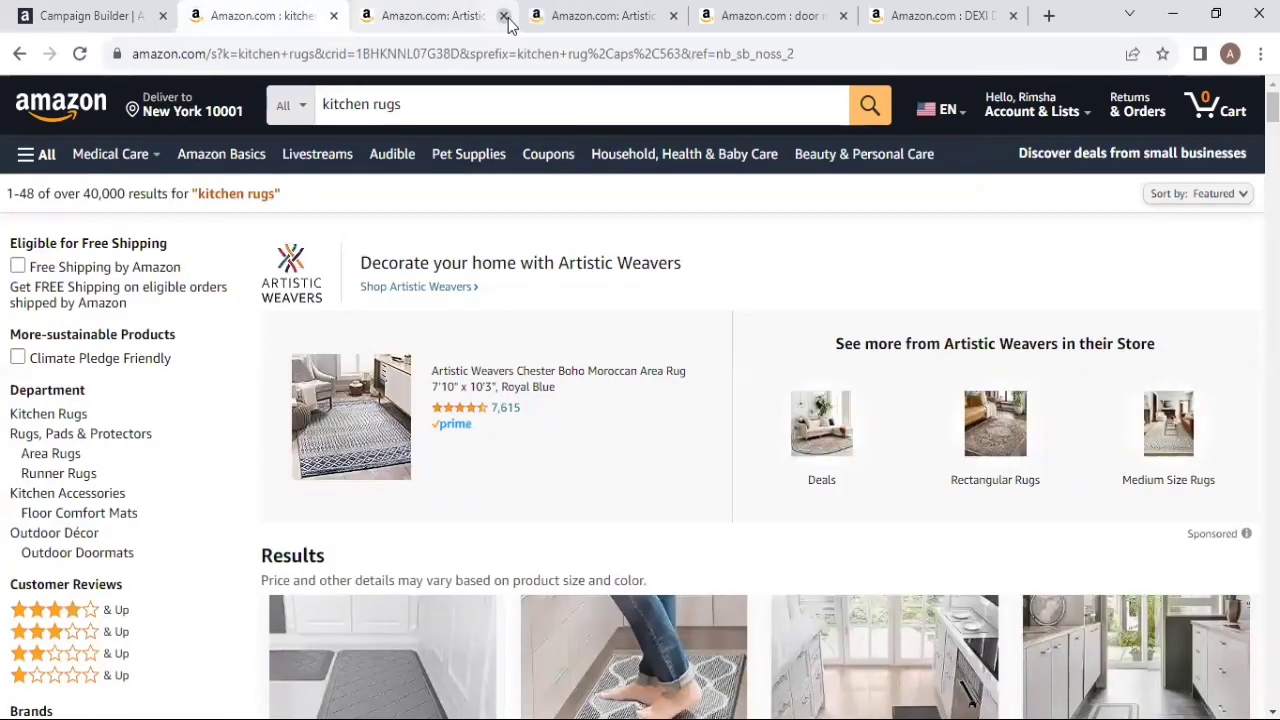
- Close both Artistic Weavers store pages and return to the campaign builder
left_click(504, 16)
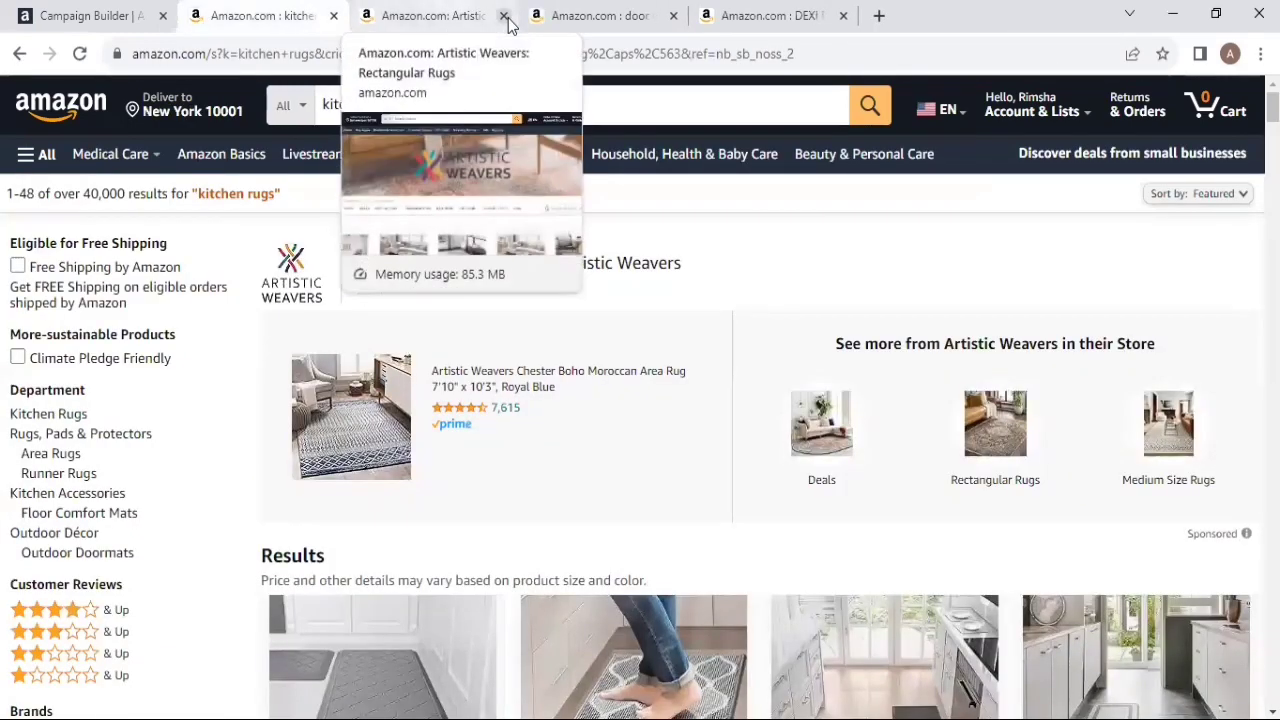
left_click(504, 16)
left_click(90, 15)
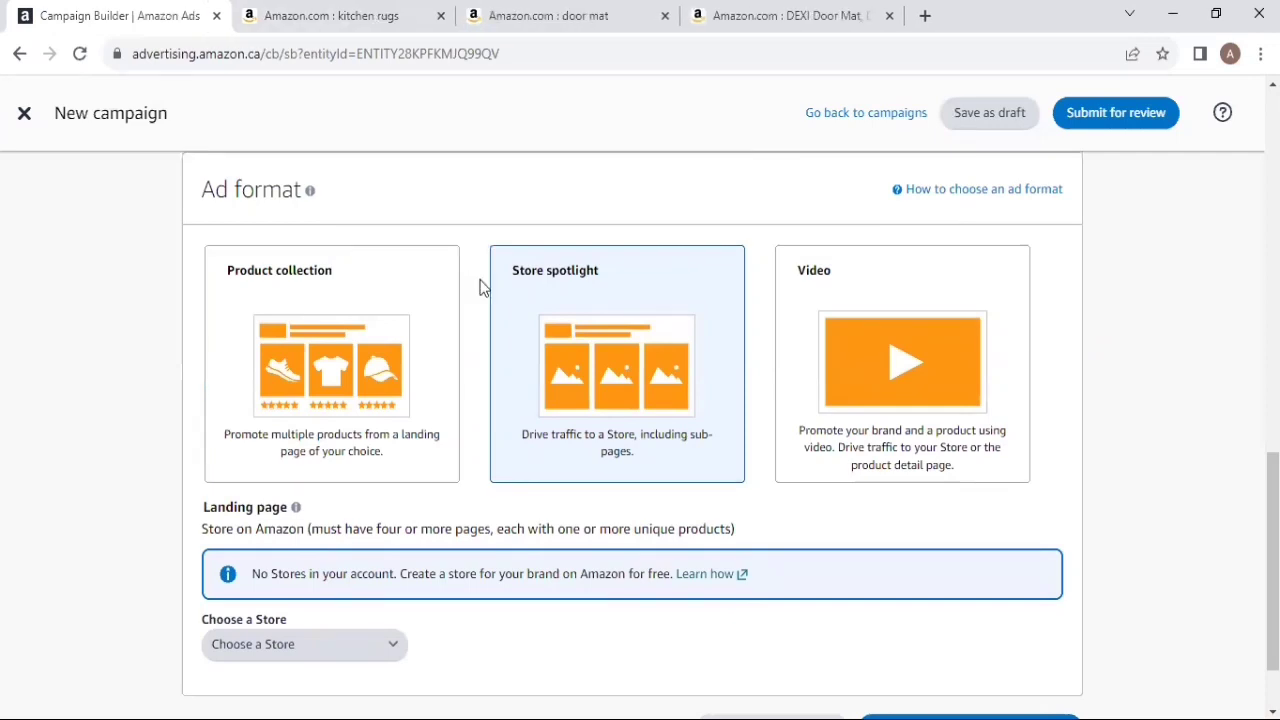
- Cycle through the Product collection and Store spotlight ad formats and set the campaign's format to Video
left_click(266, 370)
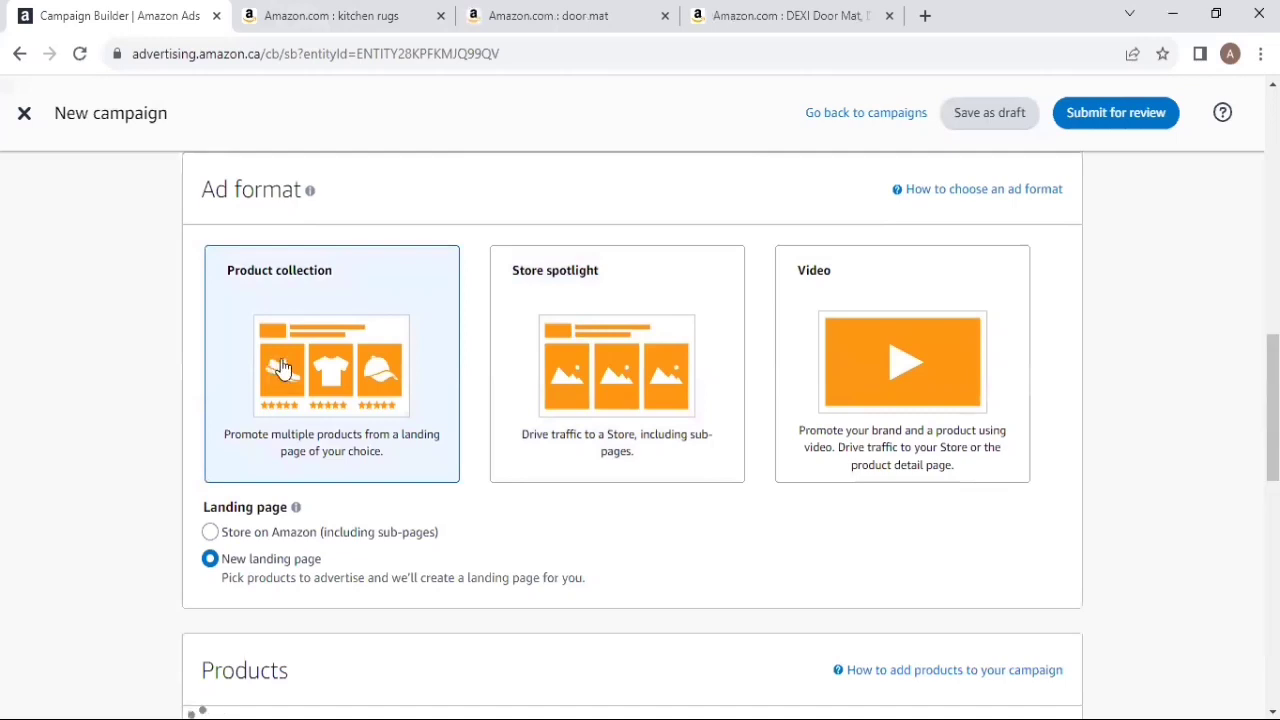
left_click(567, 371)
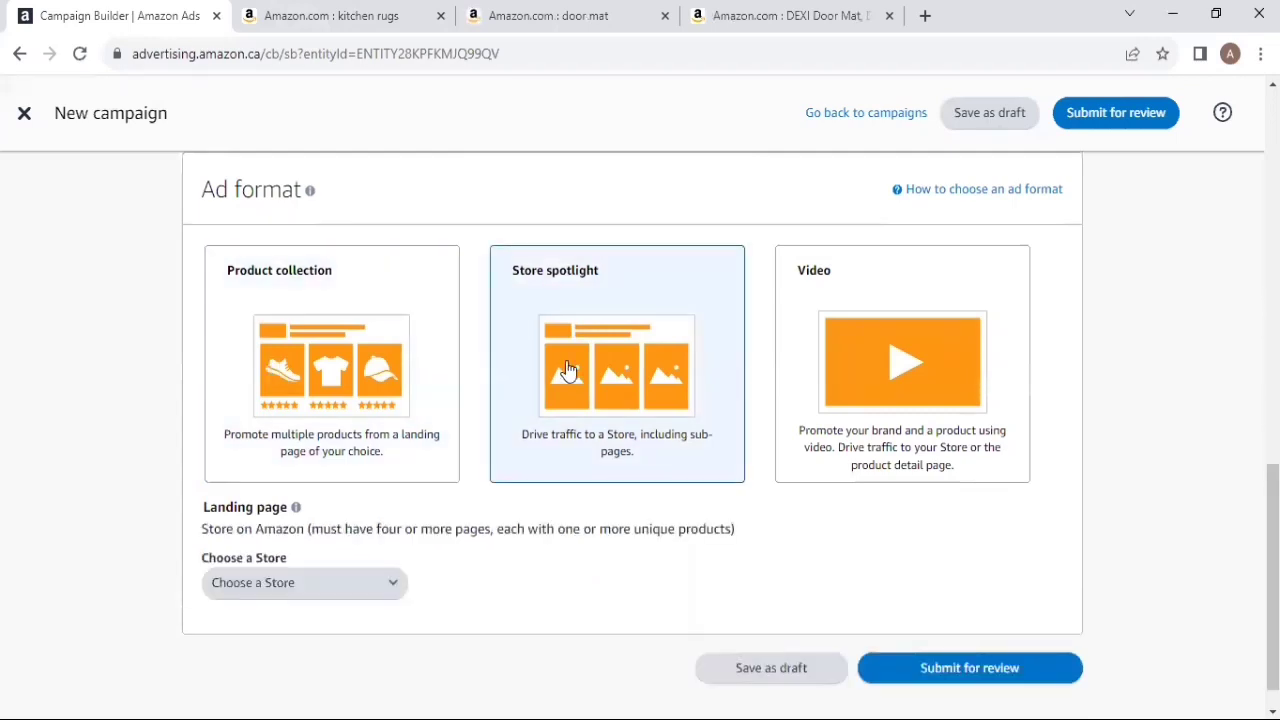
left_click(829, 373)
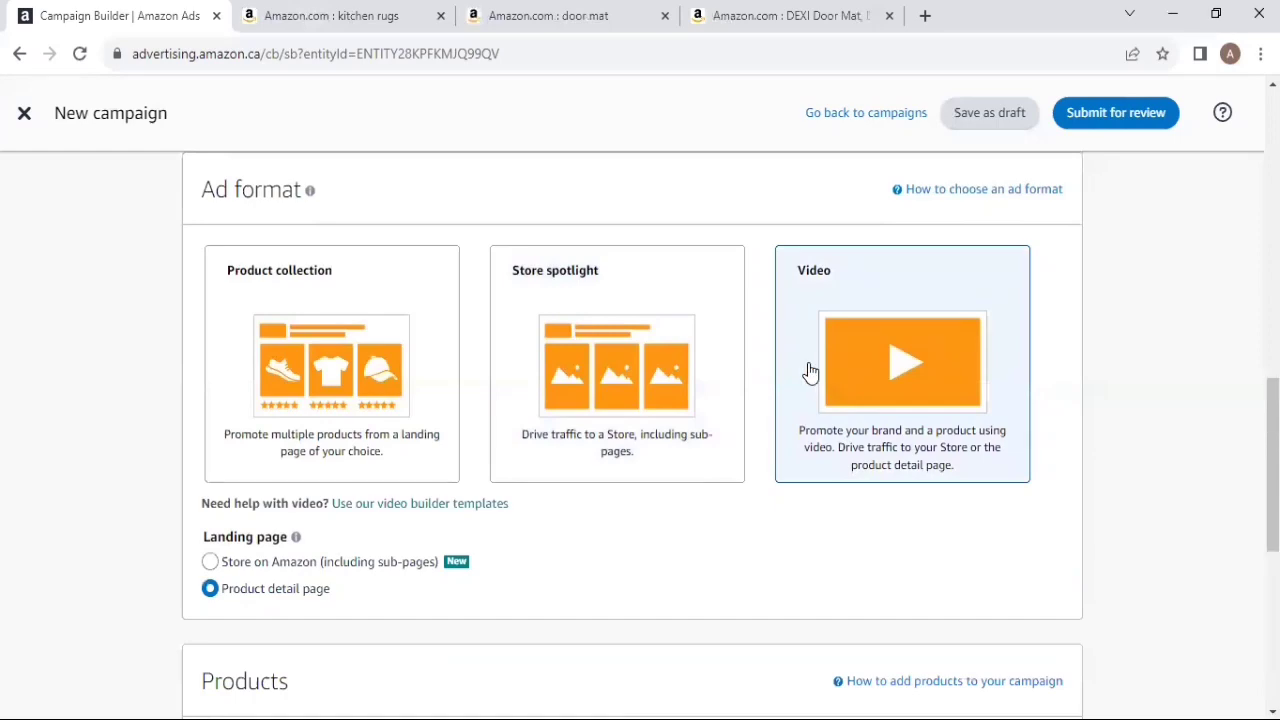